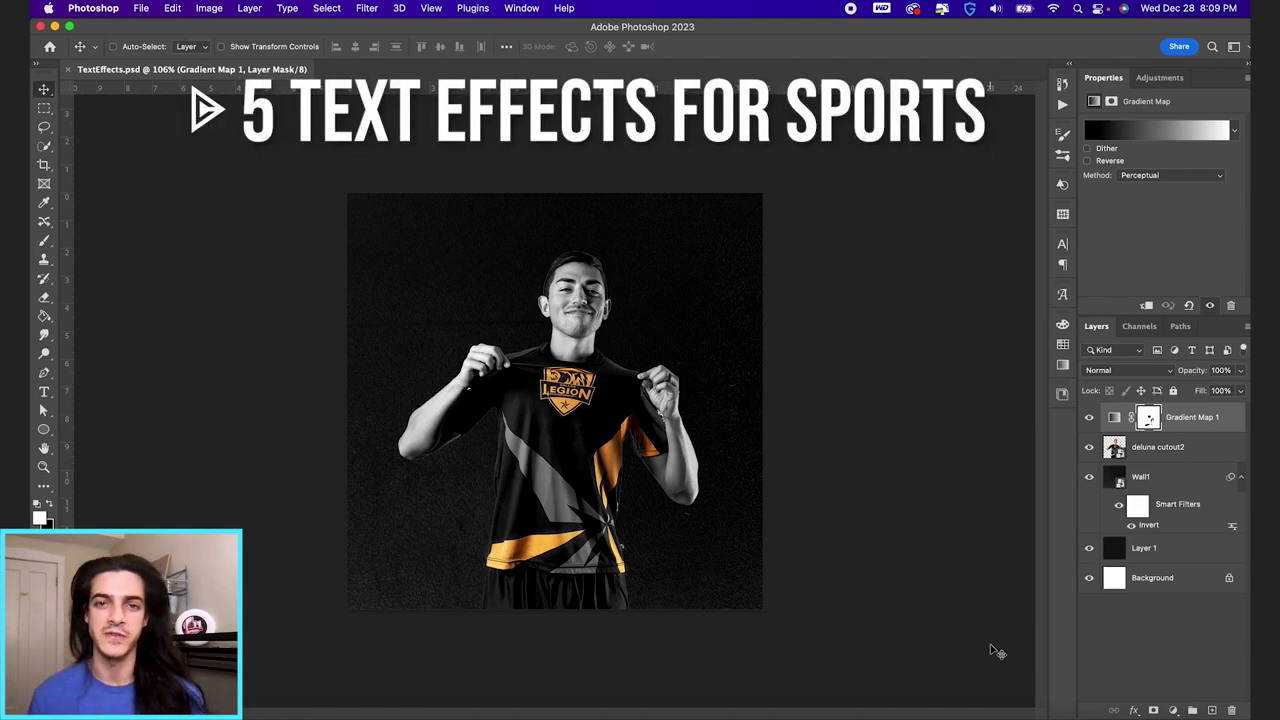
Add a new layer with the text GAMEDAY on the canvas.
{"action": "key", "text": "super+shift+alt+n"}
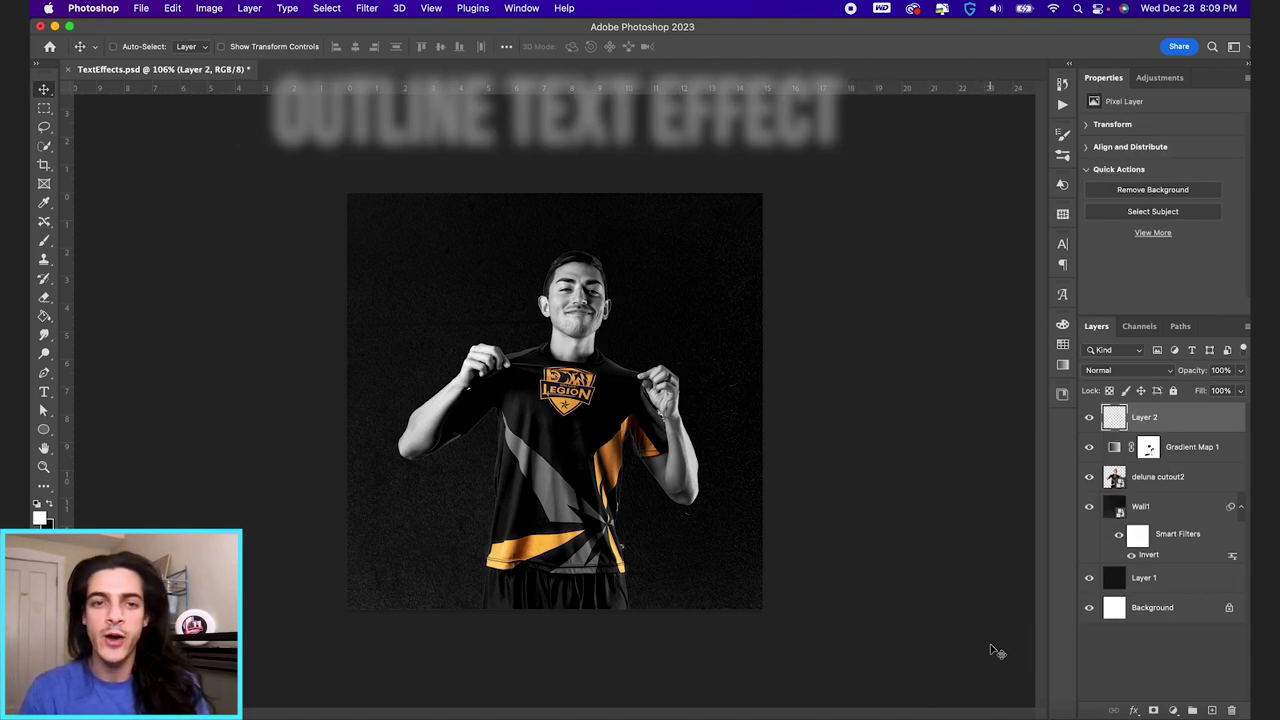
{"action": "key", "text": "t"}
{"action": "left_click", "coordinate": [467, 437]}
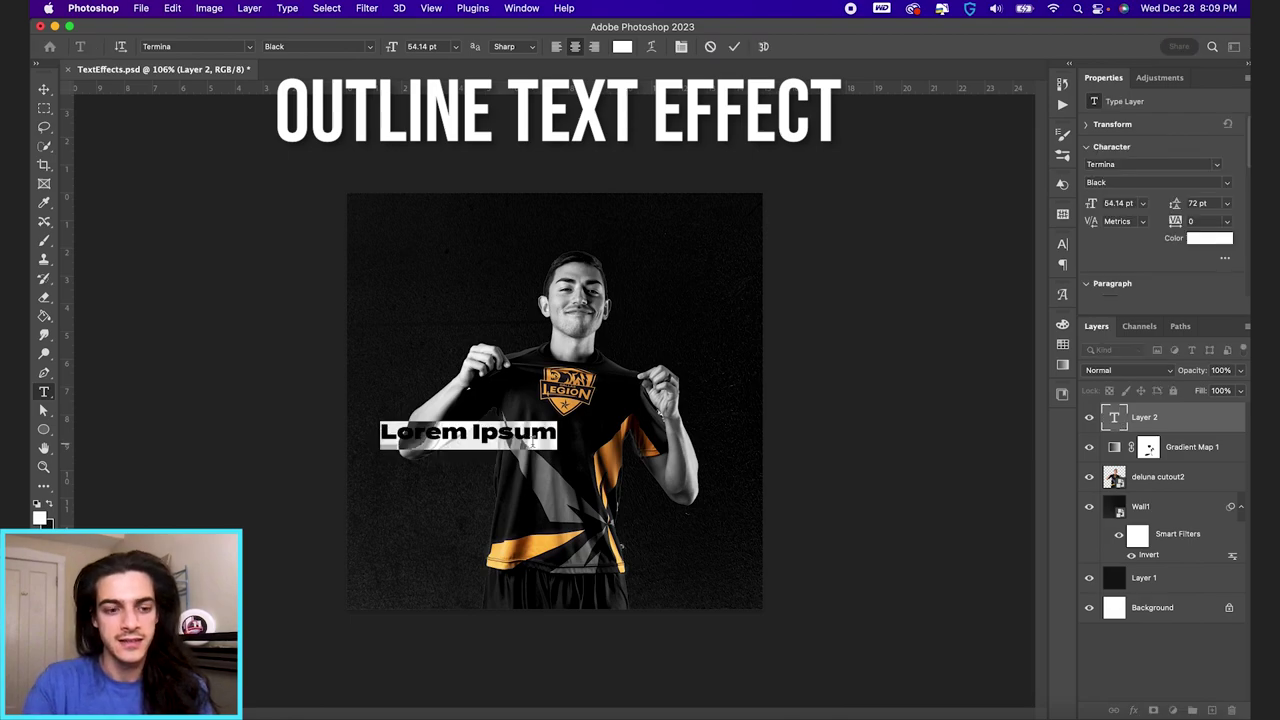
{"action": "type", "text": "GAMEDAY"}
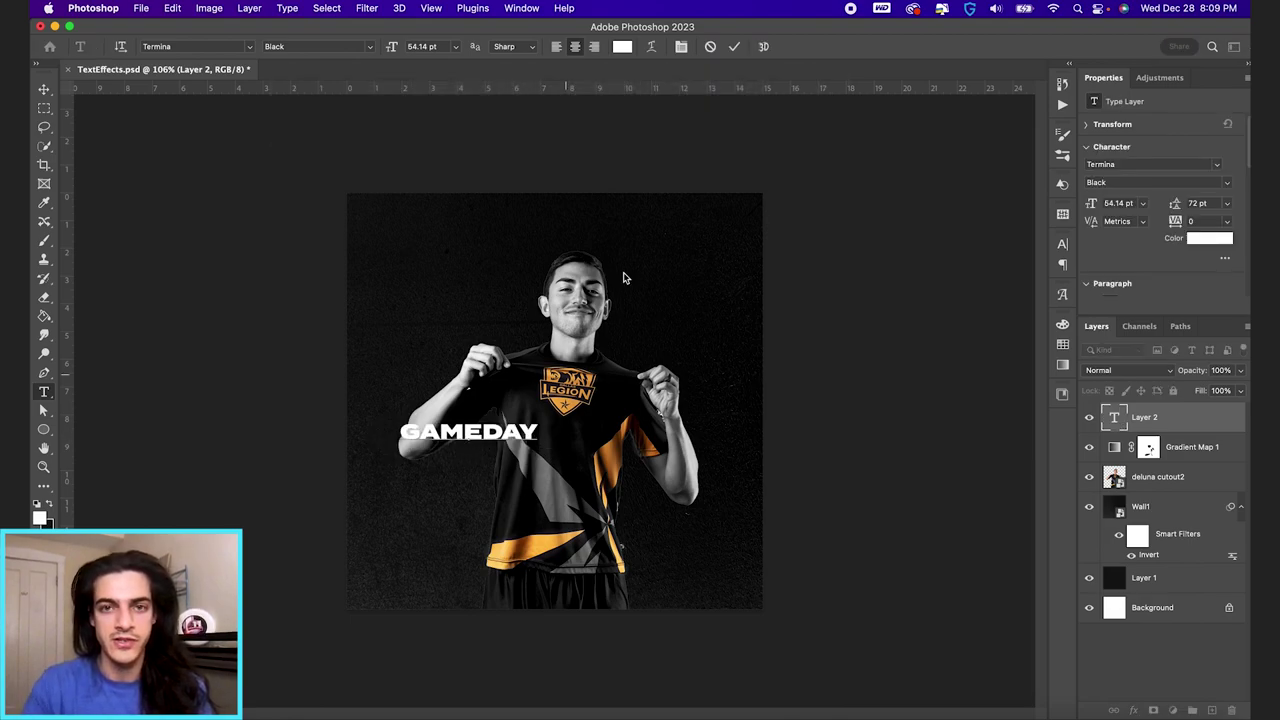
{"action": "left_click", "coordinate": [734, 46]}
Centre GAMEDAY horizontally on the canvas.
{"action": "key", "text": "v"}
{"action": "key", "text": "super+a"}
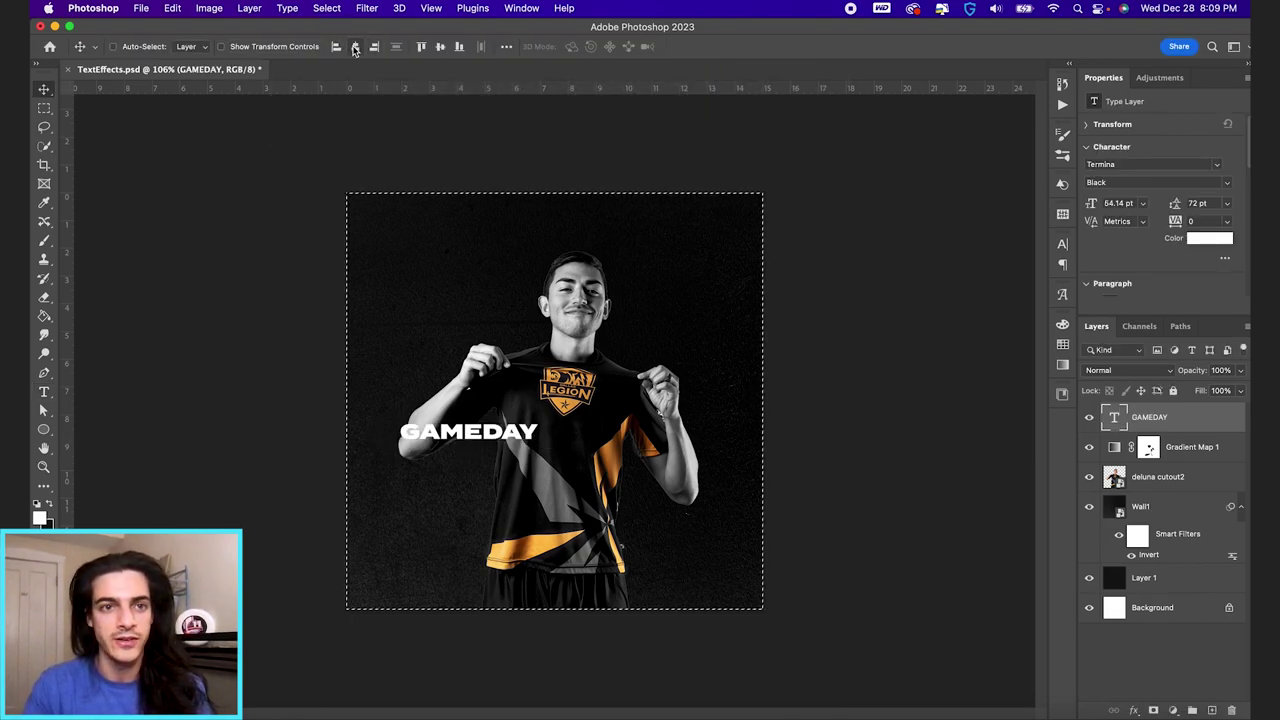
{"action": "left_click", "coordinate": [355, 46]}
{"action": "key", "text": "super+d"}
Scale the GAMEDAY text up to about 142.7 pt.
{"action": "key", "text": "super+t"}
{"action": "left_click_drag", "start_coordinate": [624, 418], "coordinate": [731, 386]}
{"action": "key", "text": "Return"}
{"action": "key", "text": "super+t"}
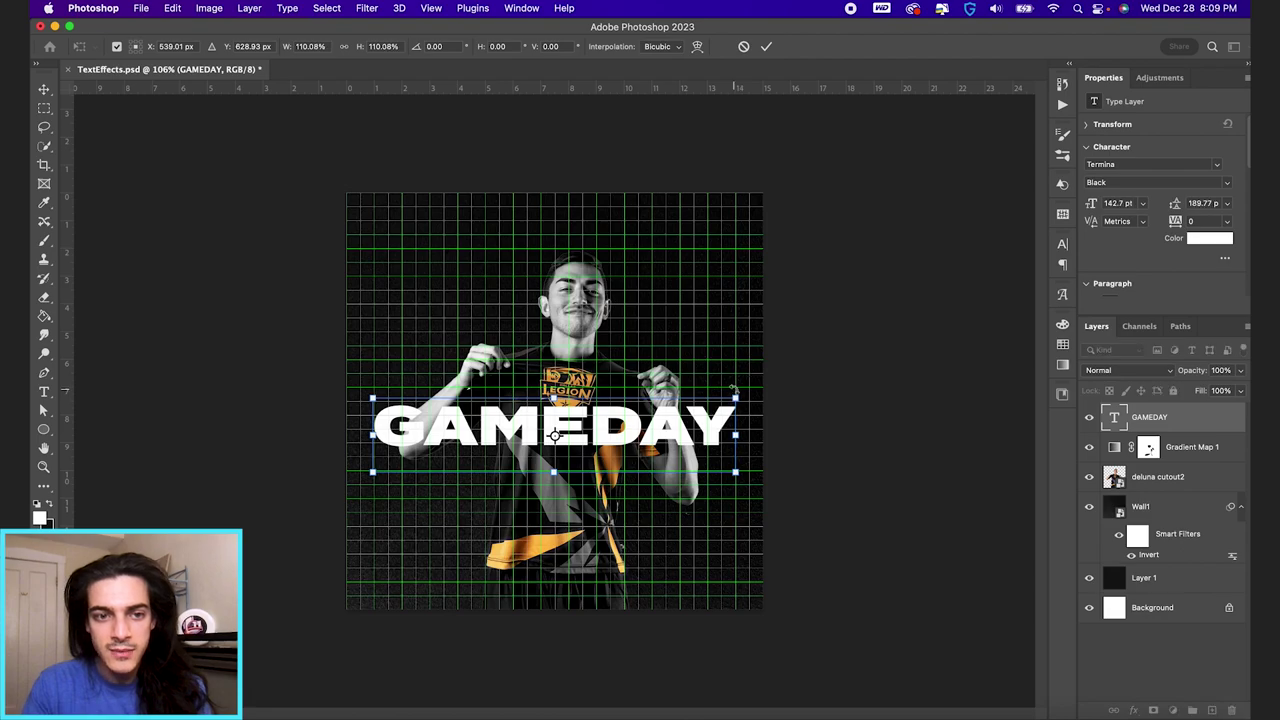
{"action": "key", "text": "Return"}
Centre GAMEDAY vertically on the canvas and hide the layout grid.
{"action": "key", "text": "super+a"}
{"action": "left_click", "coordinate": [440, 46]}
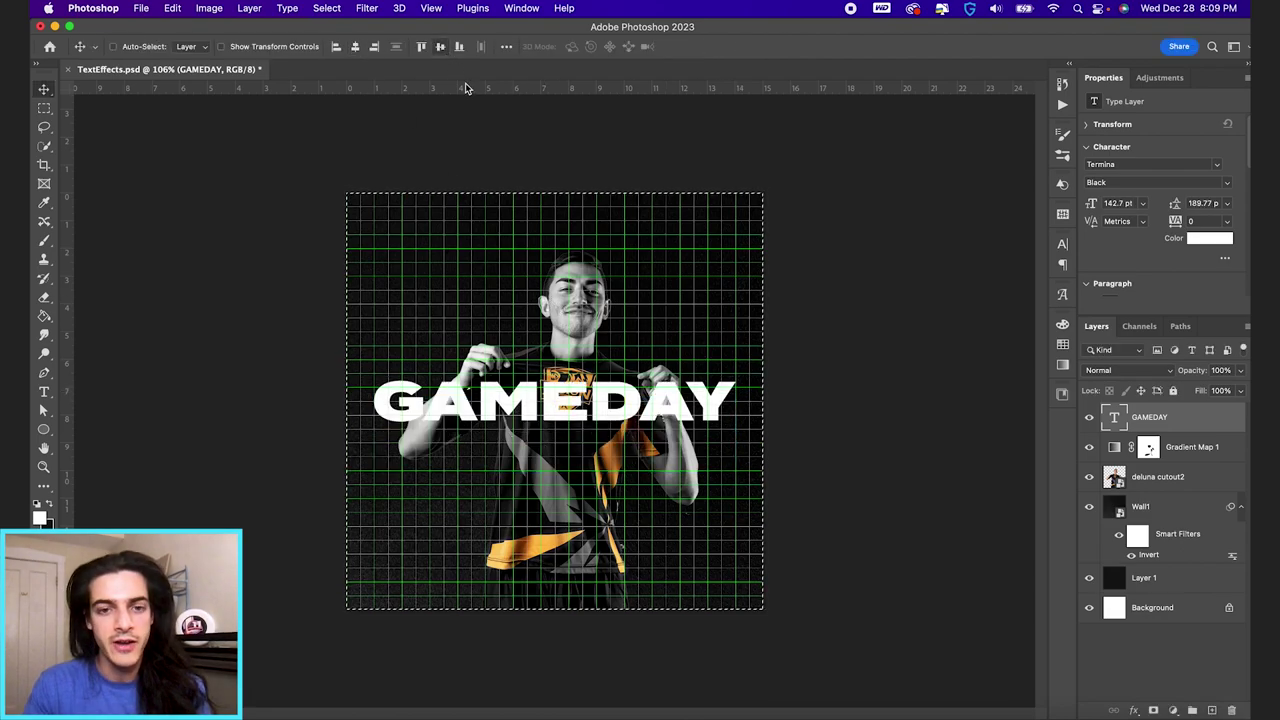
{"action": "key", "text": "super+d"}
{"action": "key", "text": "super+apostrophe"}
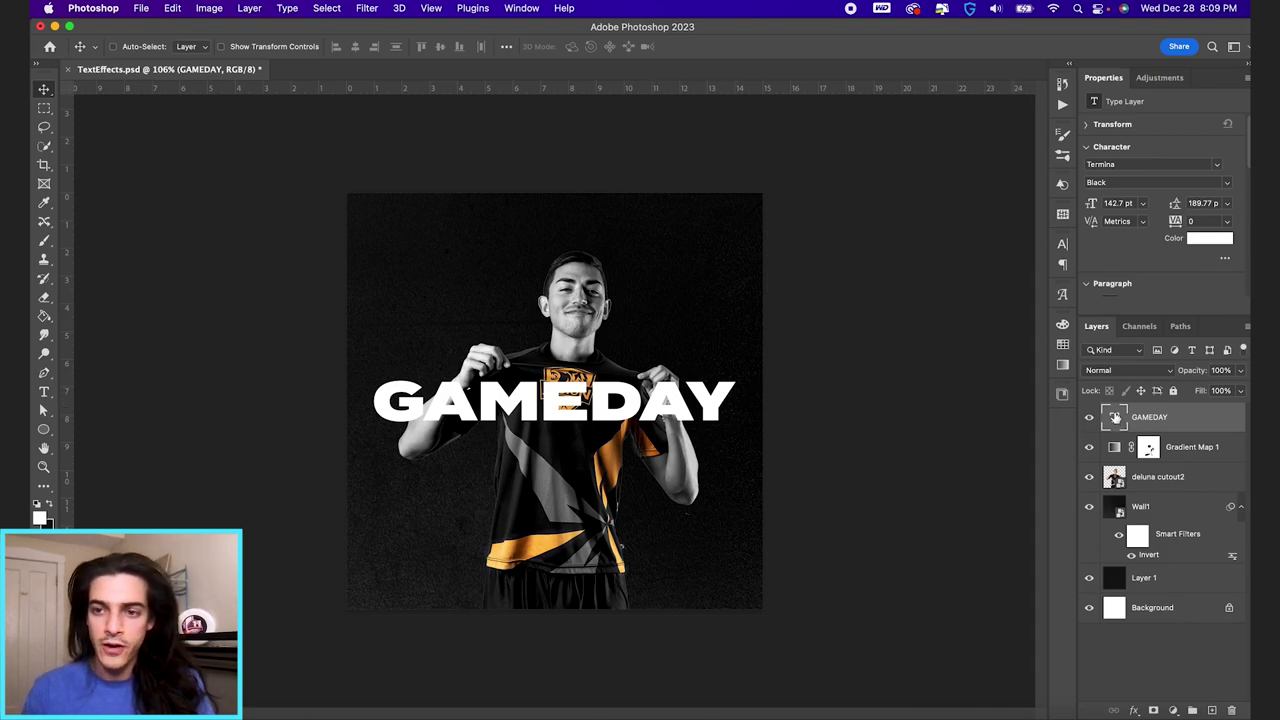
Move GAMEDAY below deluna cutout2 and put a GAMEDAY copy at the top of the stack.
{"action": "left_click_drag", "start_coordinate": [1115, 419], "coordinate": [1130, 486]}
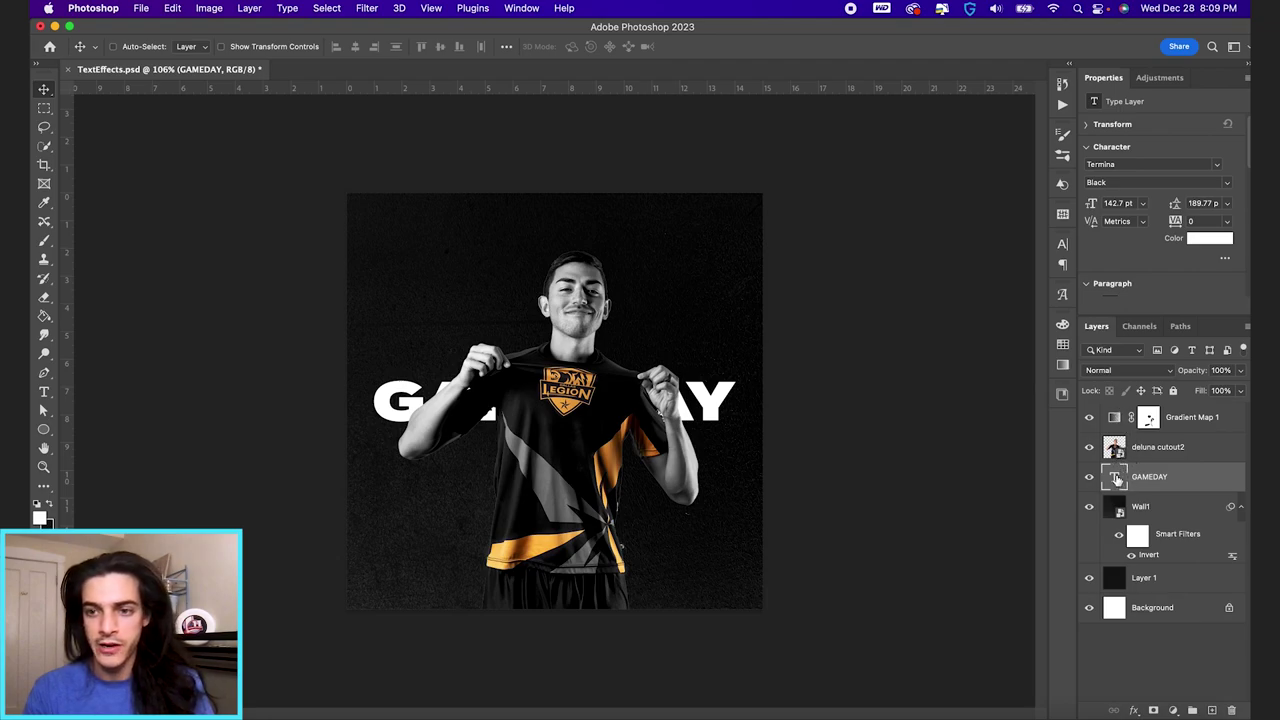
{"action": "left_click_drag", "start_coordinate": [1115, 479], "coordinate": [1116, 419]}
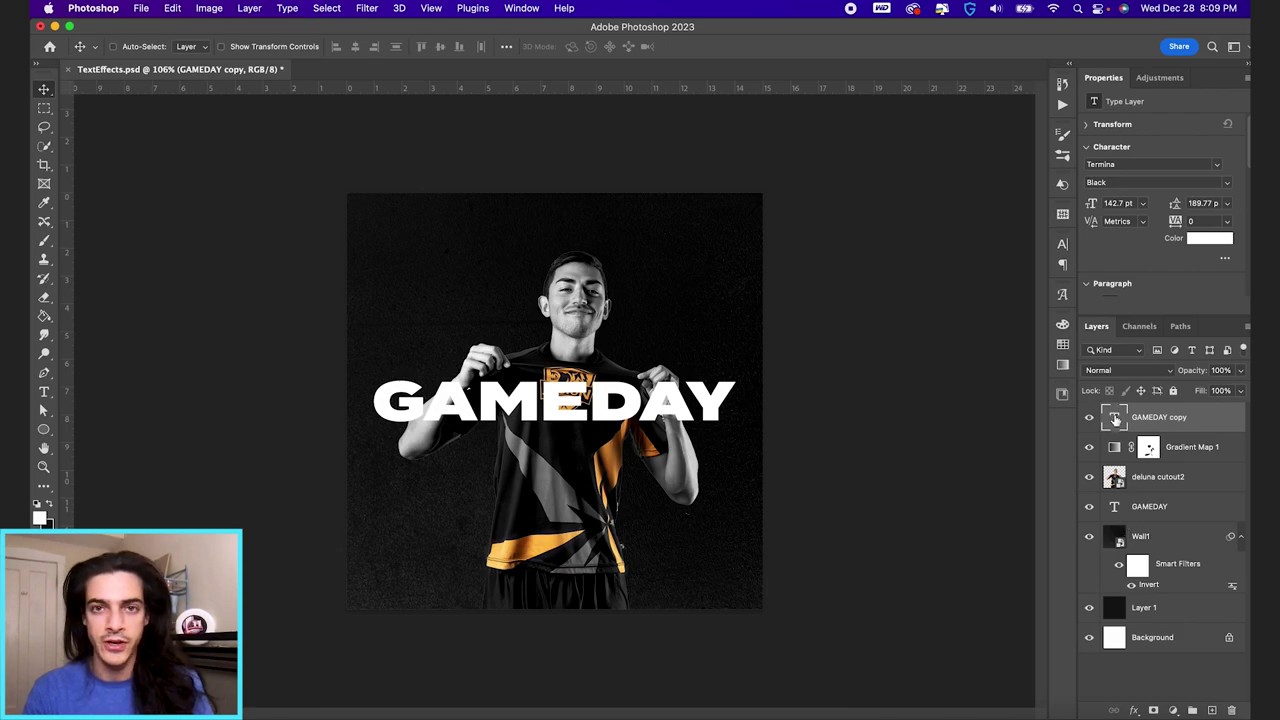
{"action": "mouse_move", "coordinate": [1117, 510]}
{"action": "left_mouse_down"}
{"action": "mouse_move", "coordinate": [1120, 530]}
{"action": "mouse_move", "coordinate": [1117, 495]}
{"action": "left_mouse_up"}
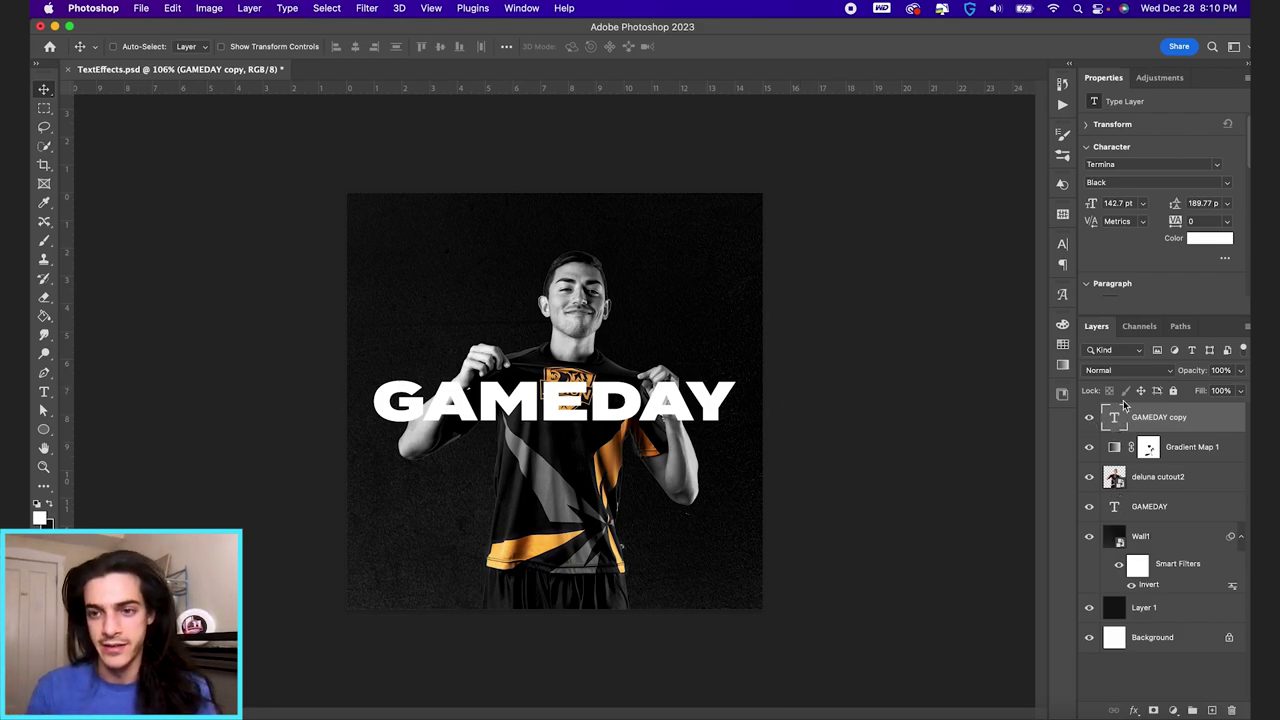
Give GAMEDAY copy a white (ffffff) 1 px Stroke positioned Inside.
{"action": "left_click", "coordinate": [1135, 712]}
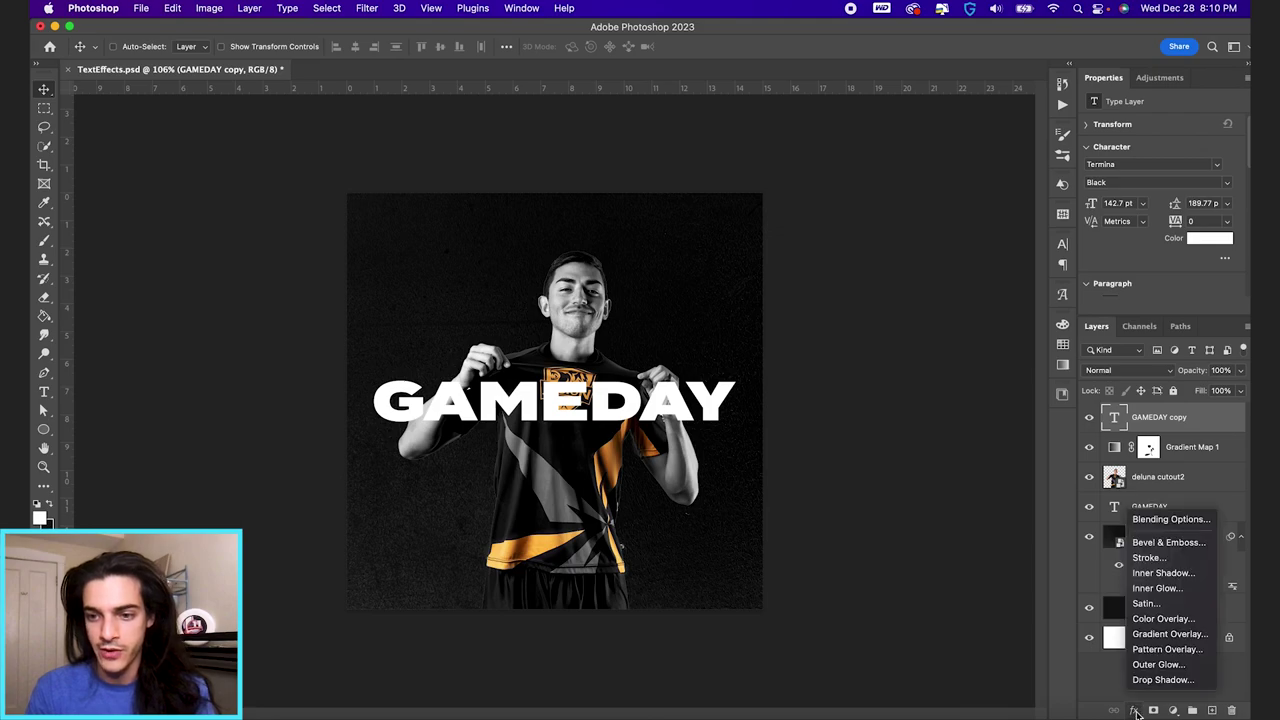
{"action": "left_click", "coordinate": [1150, 558]}
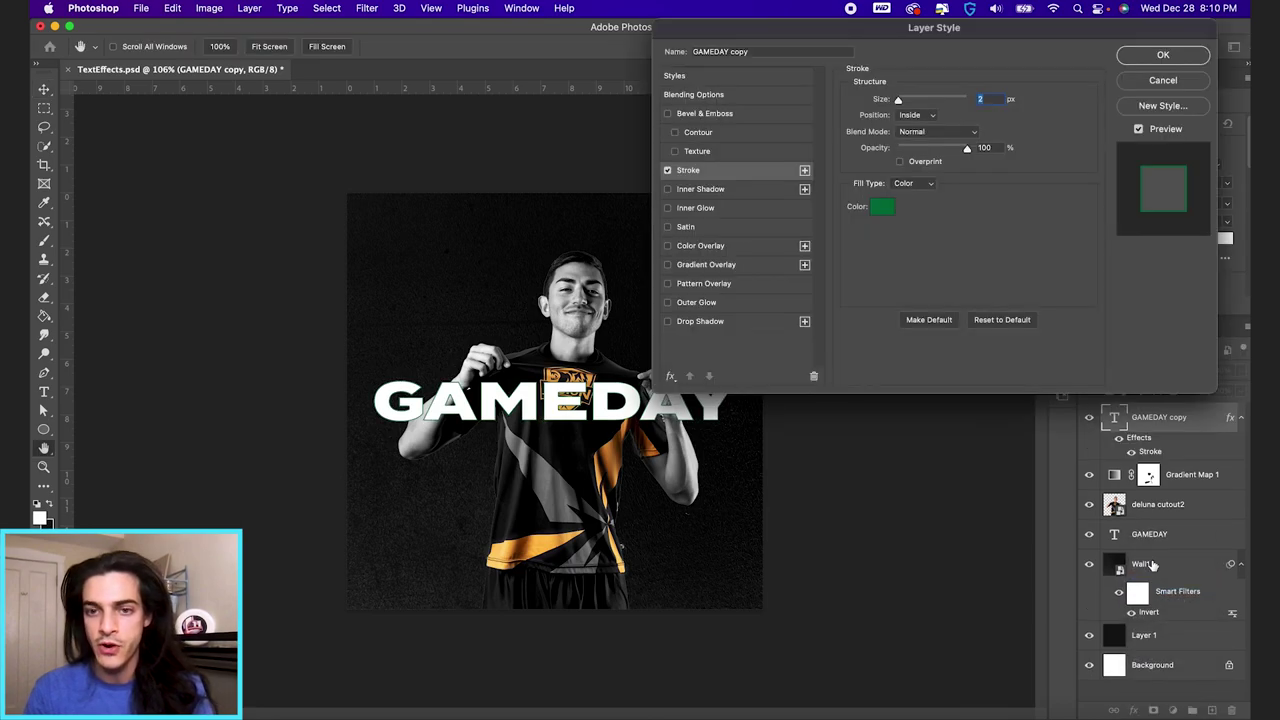
{"action": "left_click", "coordinate": [882, 210]}
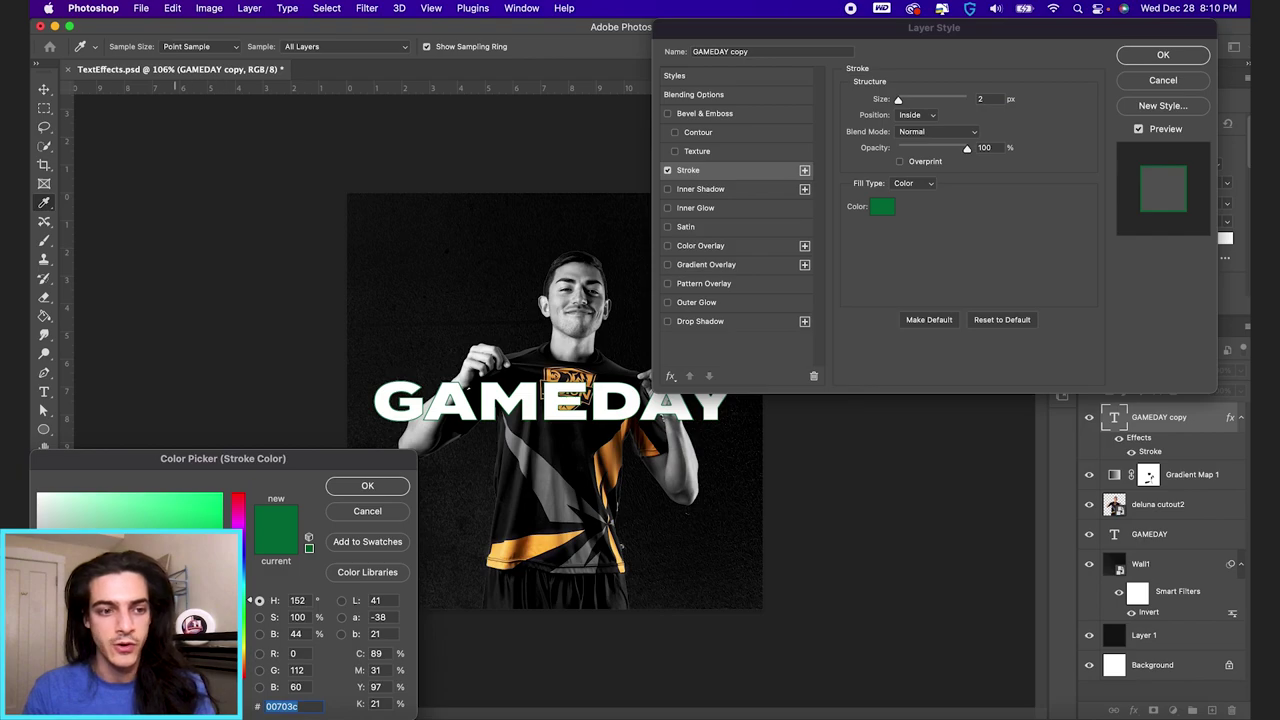
{"action": "type", "text": "ffffff"}
{"action": "key", "text": "Return"}
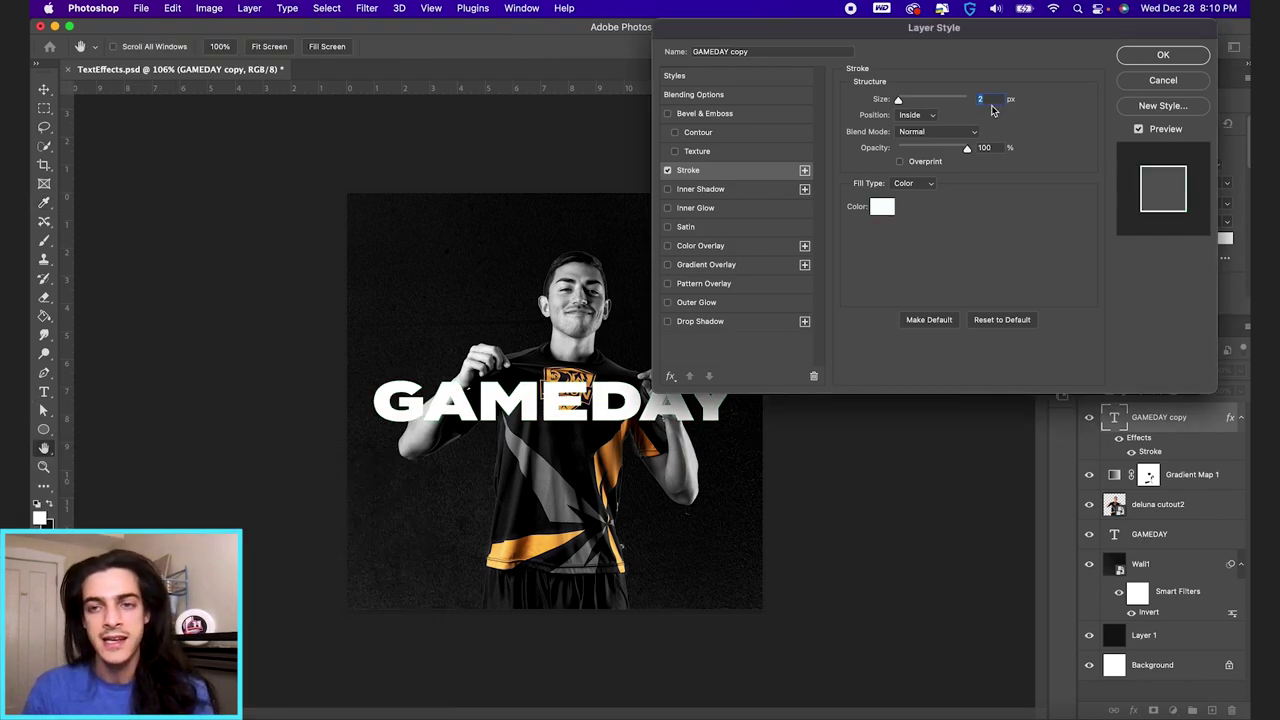
{"action": "type", "text": "1"}
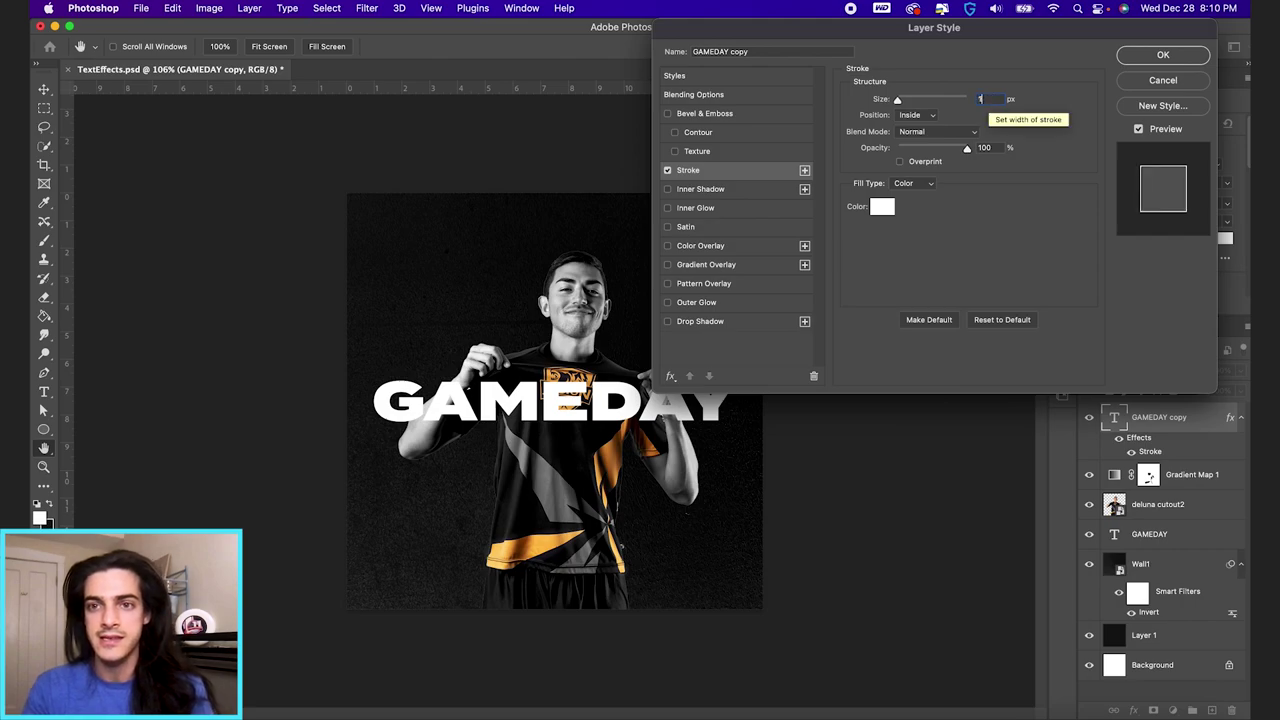
{"action": "left_click", "coordinate": [918, 116]}
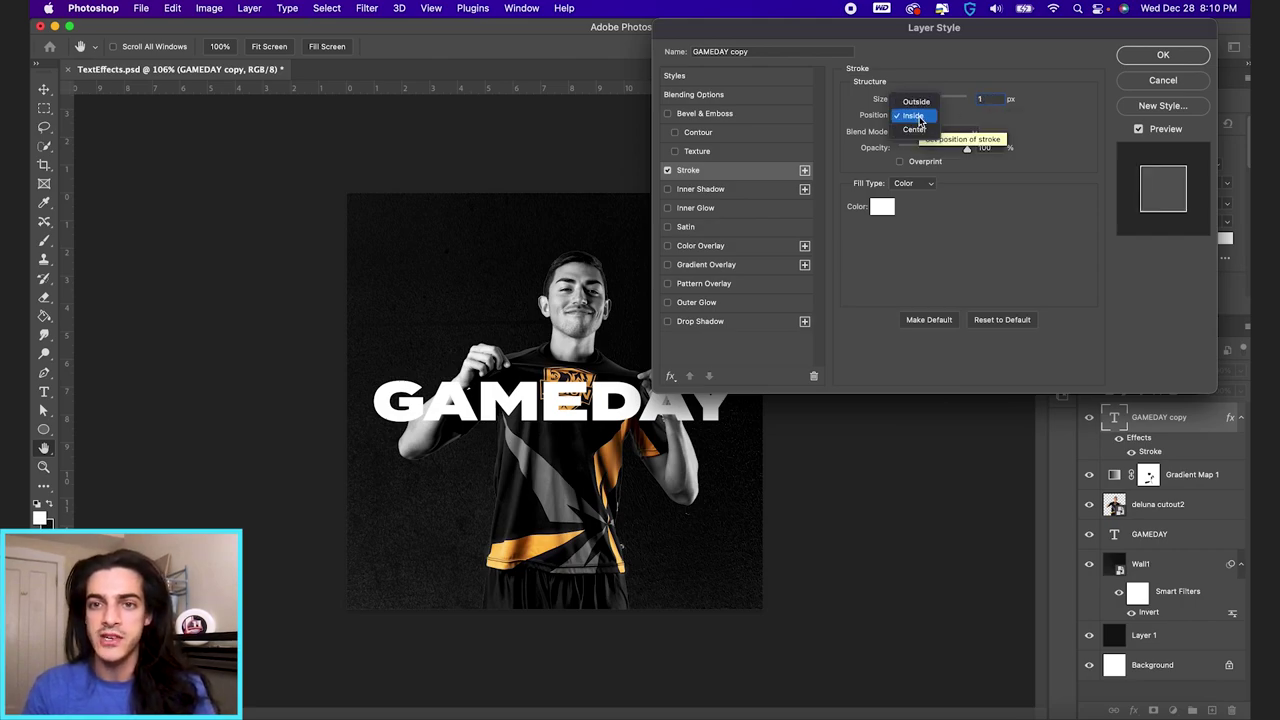
{"action": "left_click", "coordinate": [918, 117]}
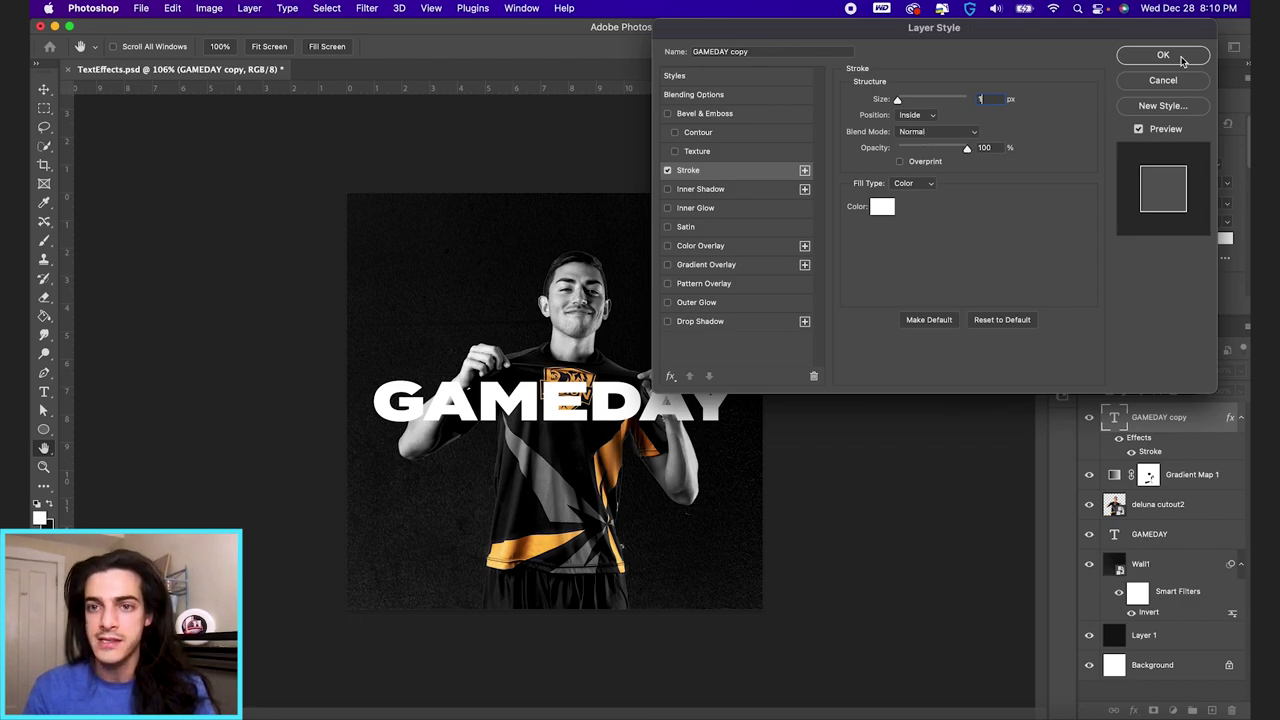
{"action": "left_click", "coordinate": [1163, 55]}
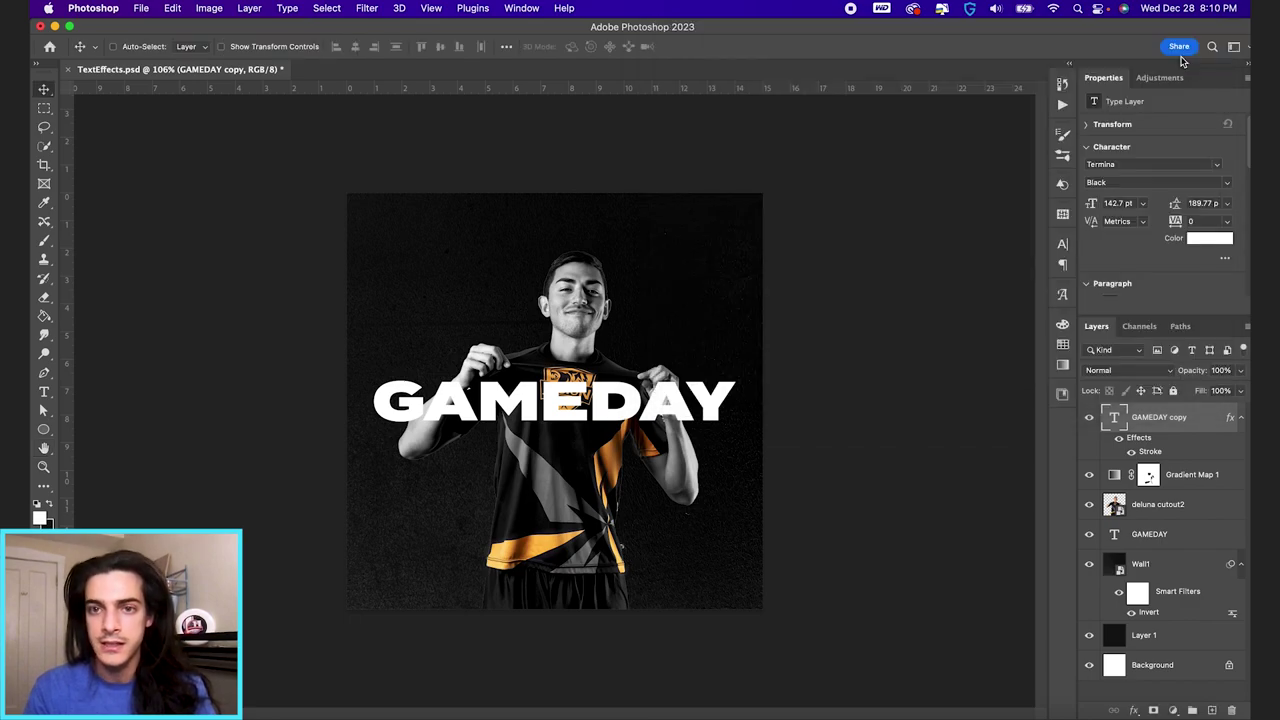
Lower GAMEDAY copy's fill to 0%.
{"action": "left_click", "coordinate": [1205, 393]}
{"action": "type", "text": "1"}
{"action": "key", "text": "Return"}
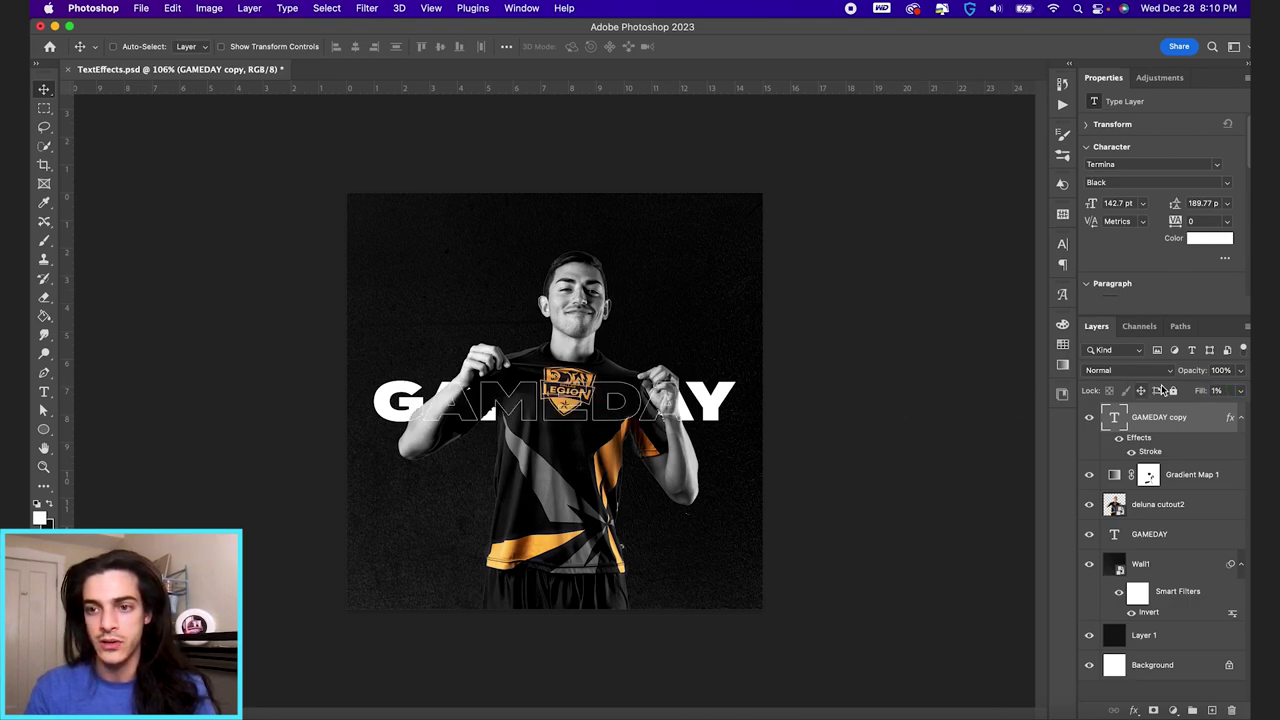
{"action": "left_click_drag", "start_coordinate": [1200, 391], "coordinate": [1123, 394]}
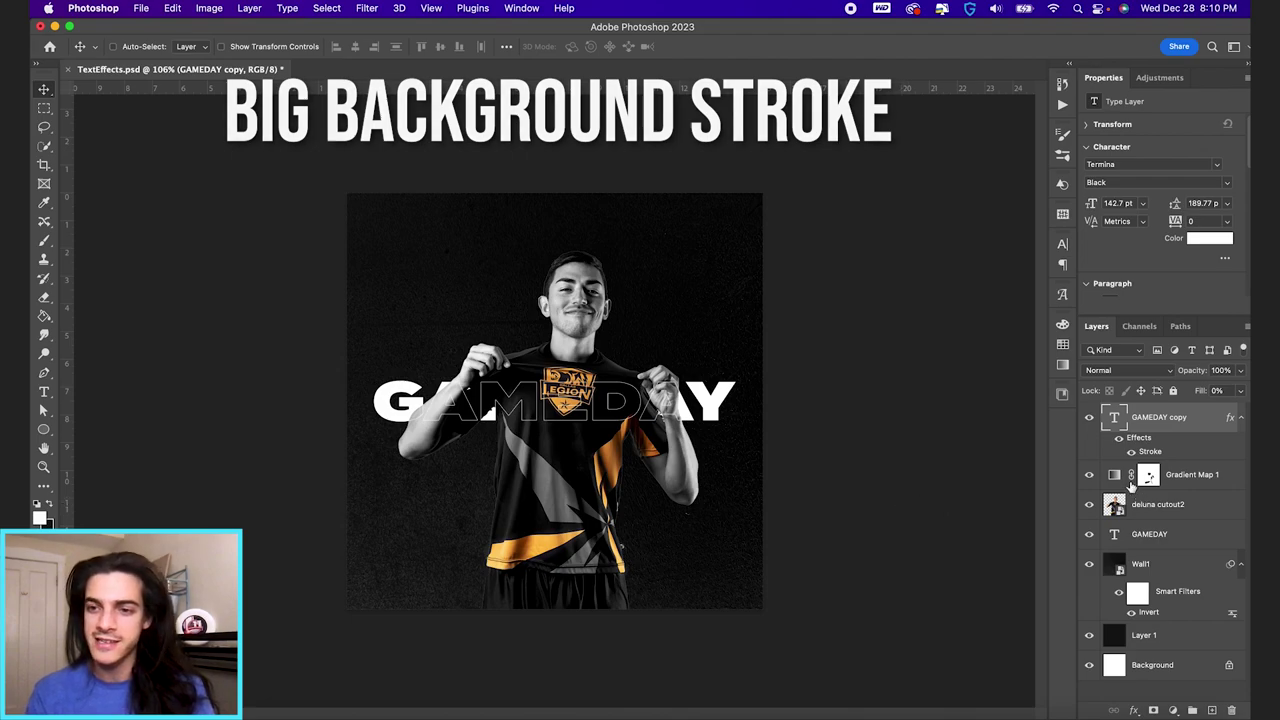
Move GAMEDAY above Gradient Map 1, duplicate it, and delete the old GAMEDAY copy.
{"action": "left_click", "coordinate": [1090, 420]}
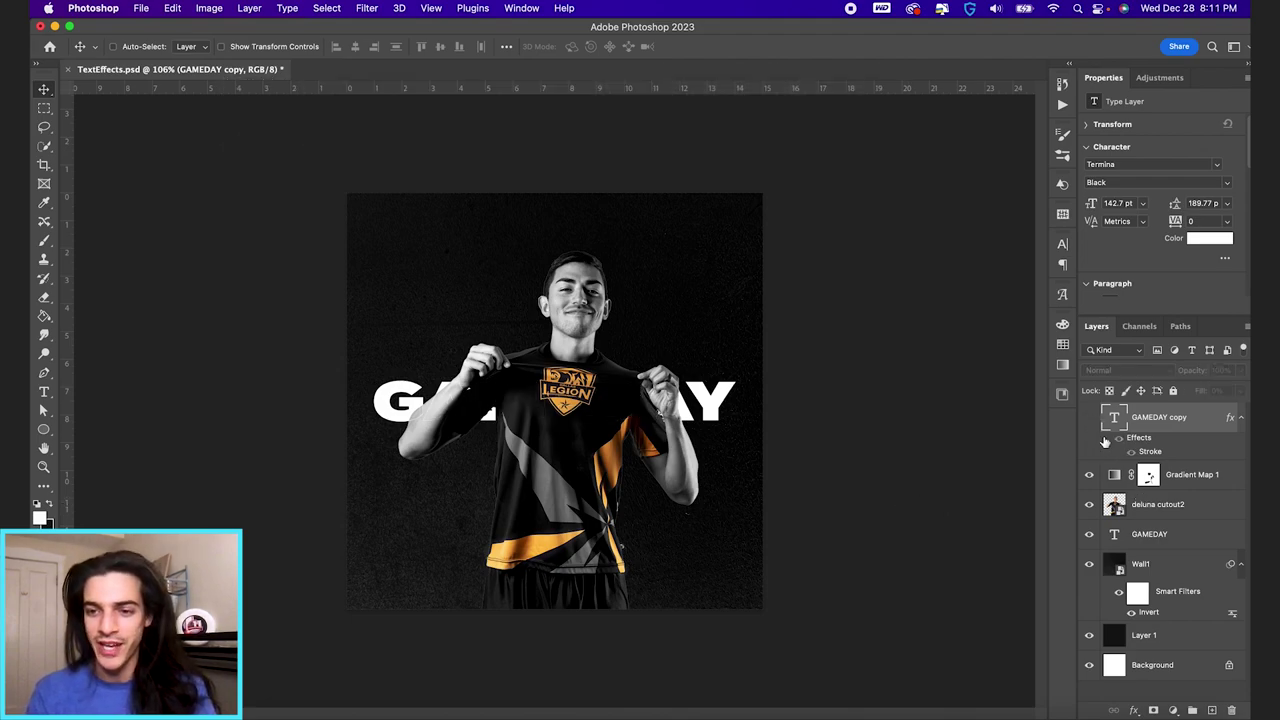
{"action": "left_click_drag", "start_coordinate": [1115, 537], "coordinate": [1112, 466]}
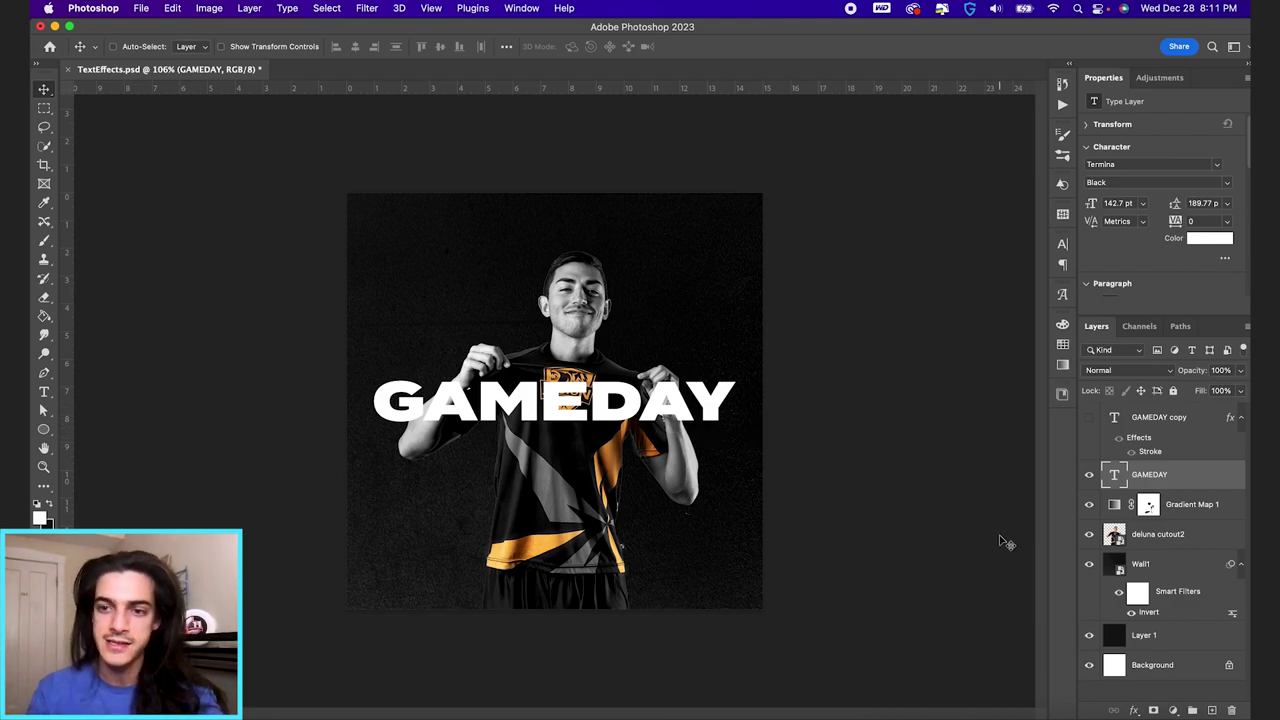
{"action": "key", "text": "super+j"}
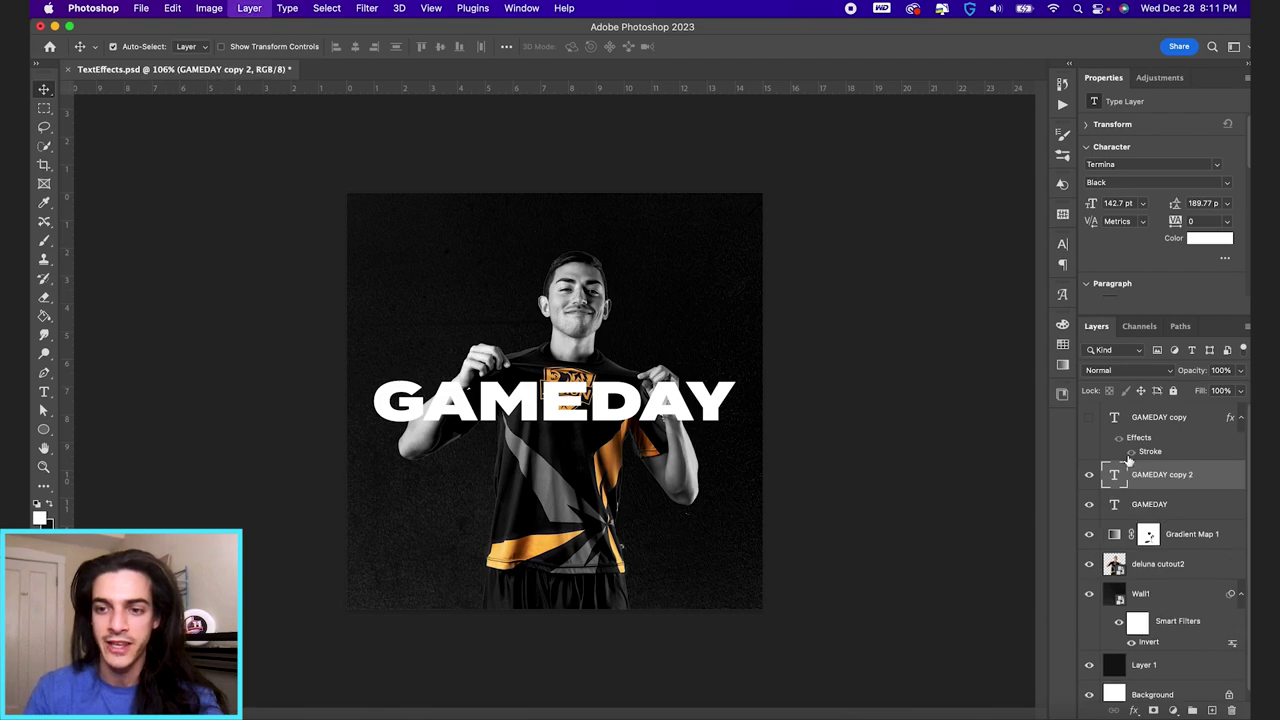
{"action": "left_click_drag", "start_coordinate": [1148, 420], "coordinate": [1231, 711]}
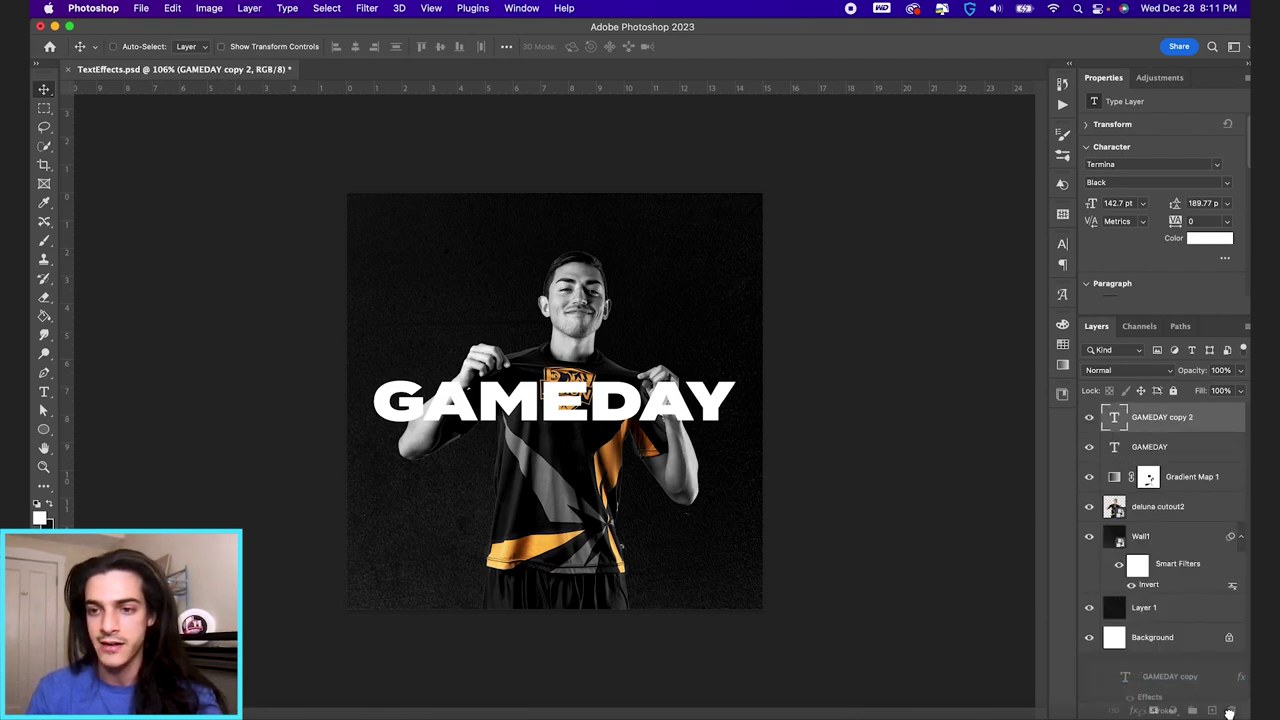
Add a white Stroke effect to GAMEDAY with 0% fill.
{"action": "left_click", "coordinate": [1150, 452]}
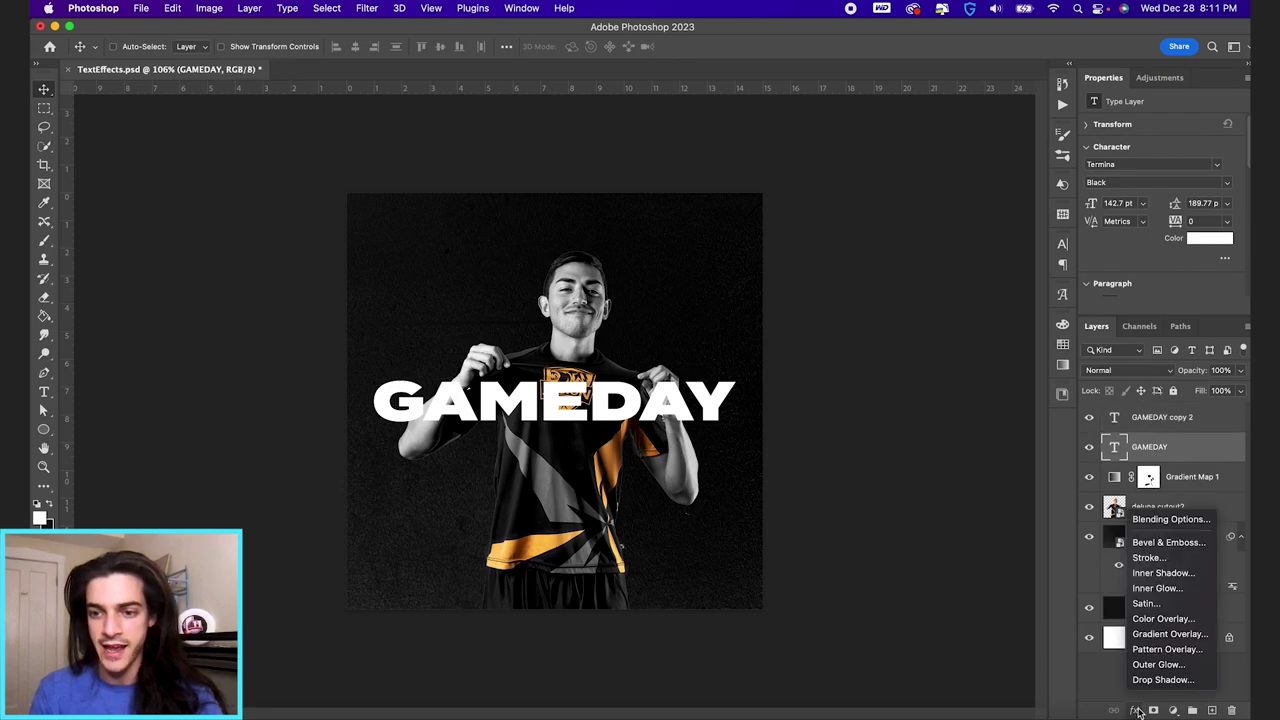
{"action": "left_click", "coordinate": [1134, 710]}
{"action": "left_click", "coordinate": [1156, 564]}
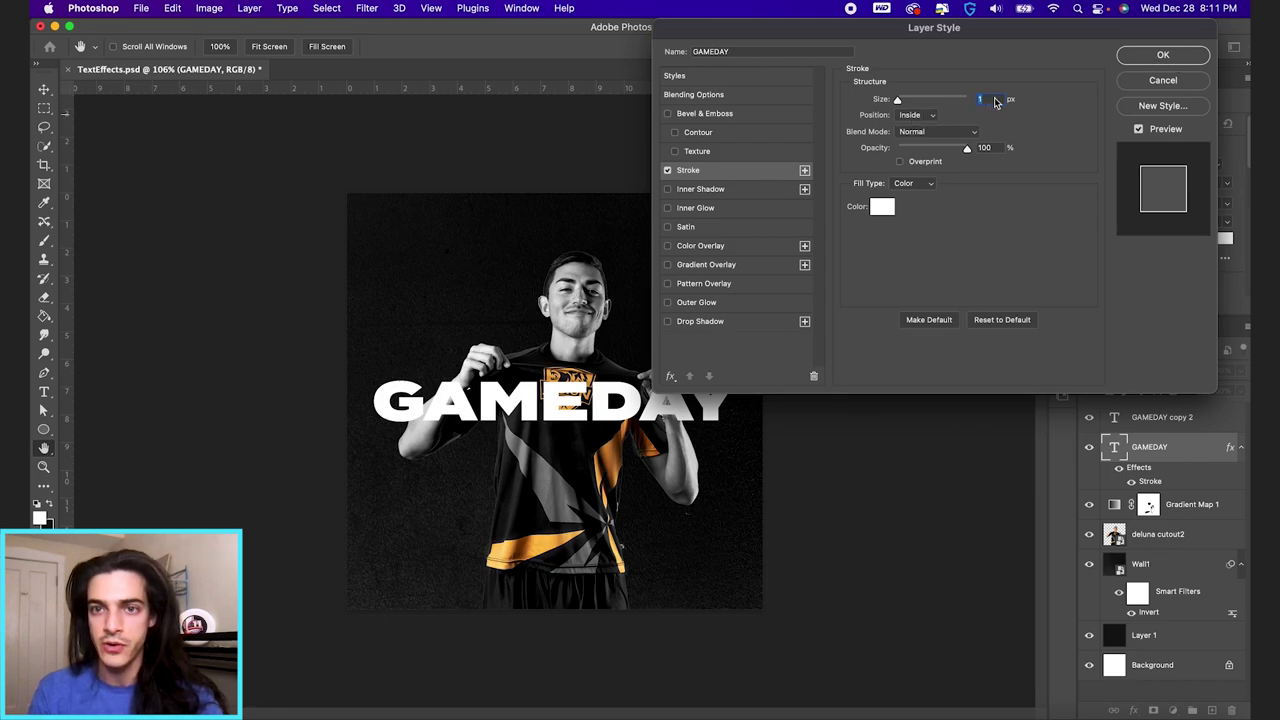
{"action": "left_click", "coordinate": [1175, 56]}
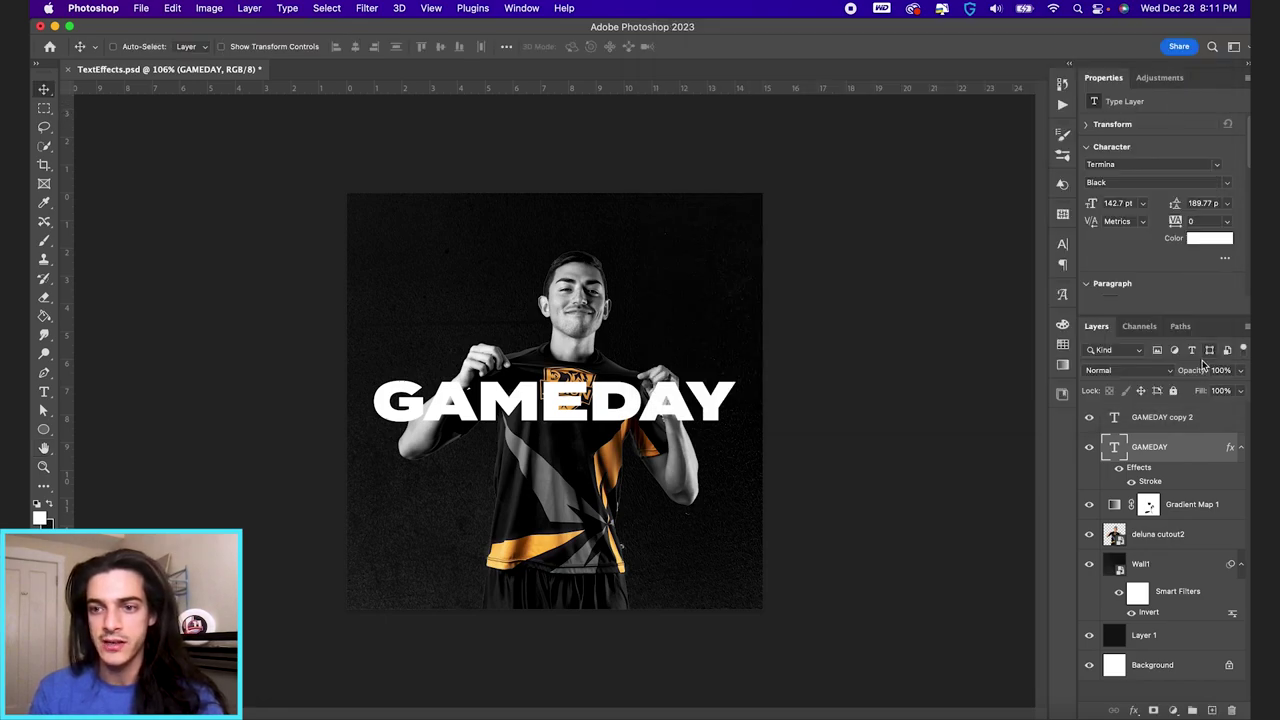
{"action": "left_click", "coordinate": [827, 374]}
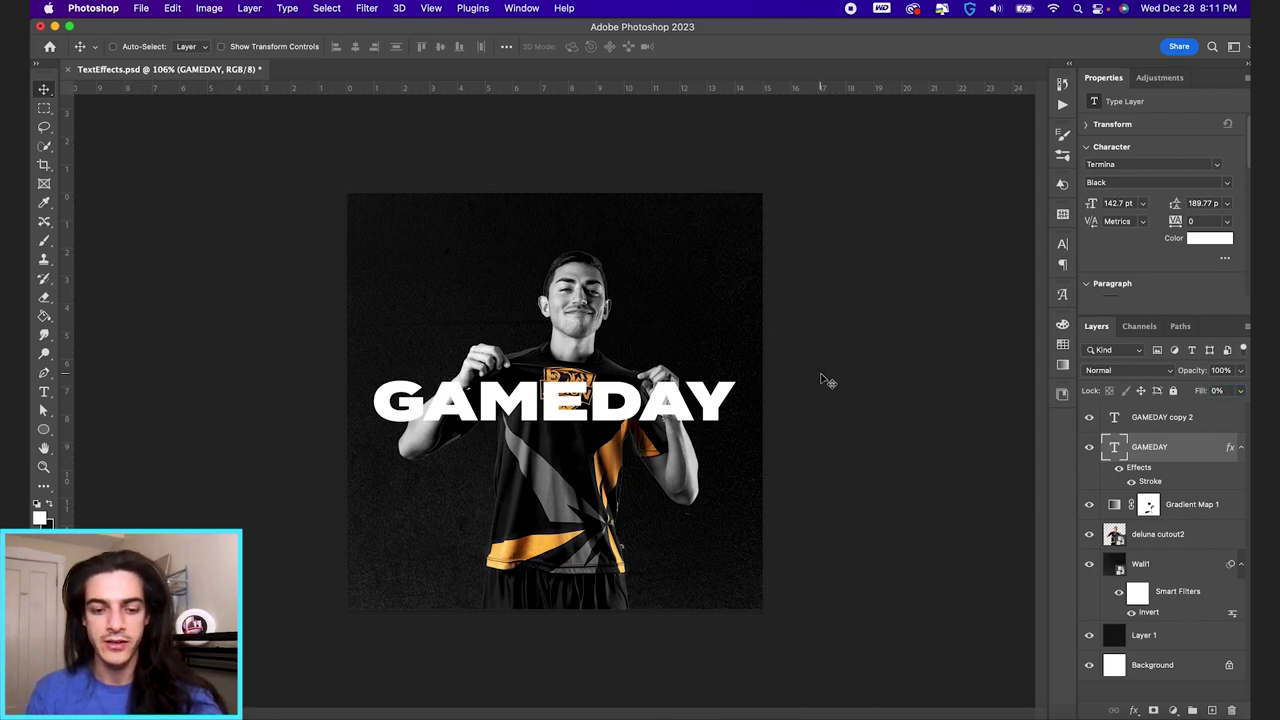
Scale the stroked GAMEDAY about 144% from its centre so it runs past the canvas edges.
{"action": "key", "text": "super+t"}
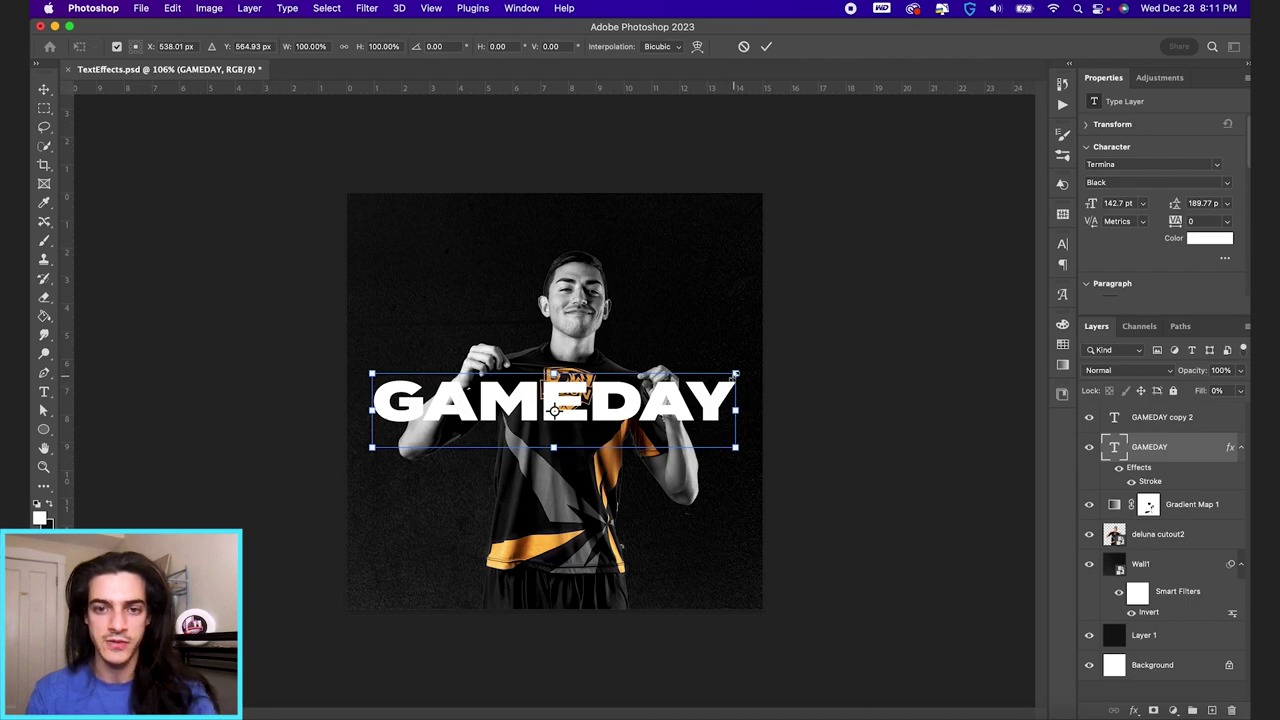
{"action": "left_click_drag", "start_coordinate": [736, 374], "coordinate": [810, 344]}
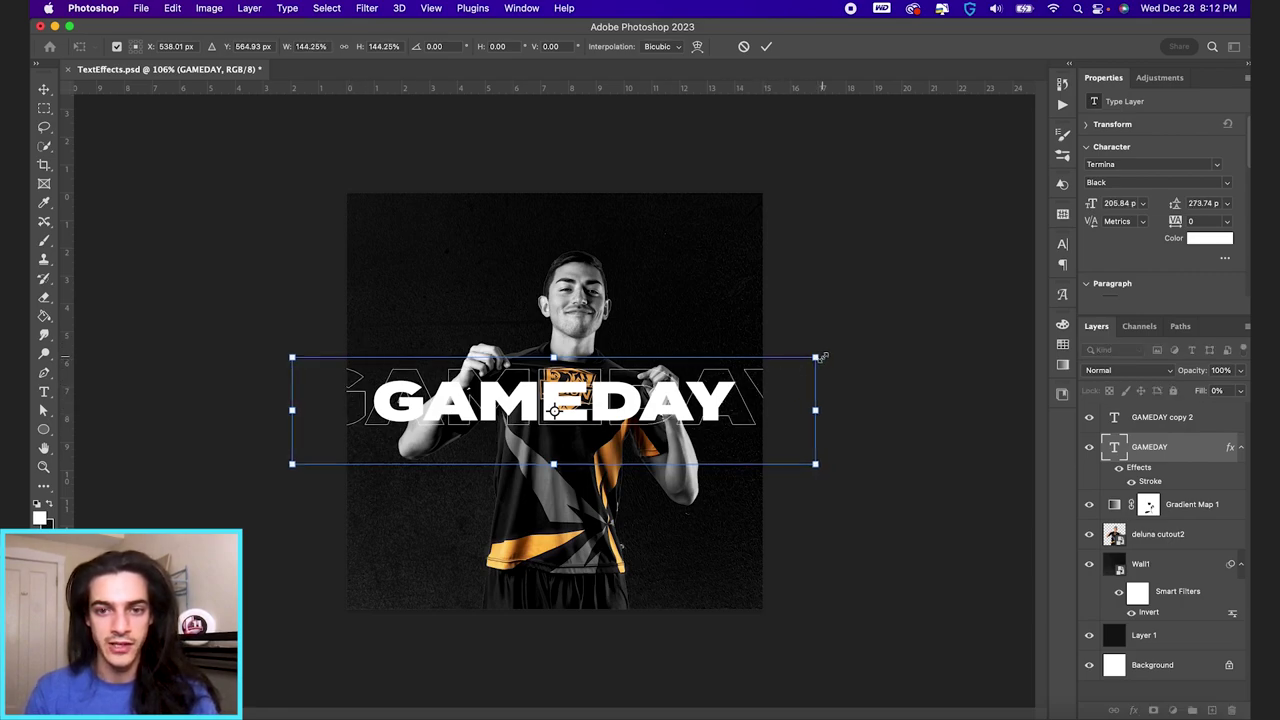
{"action": "key", "text": "Return"}
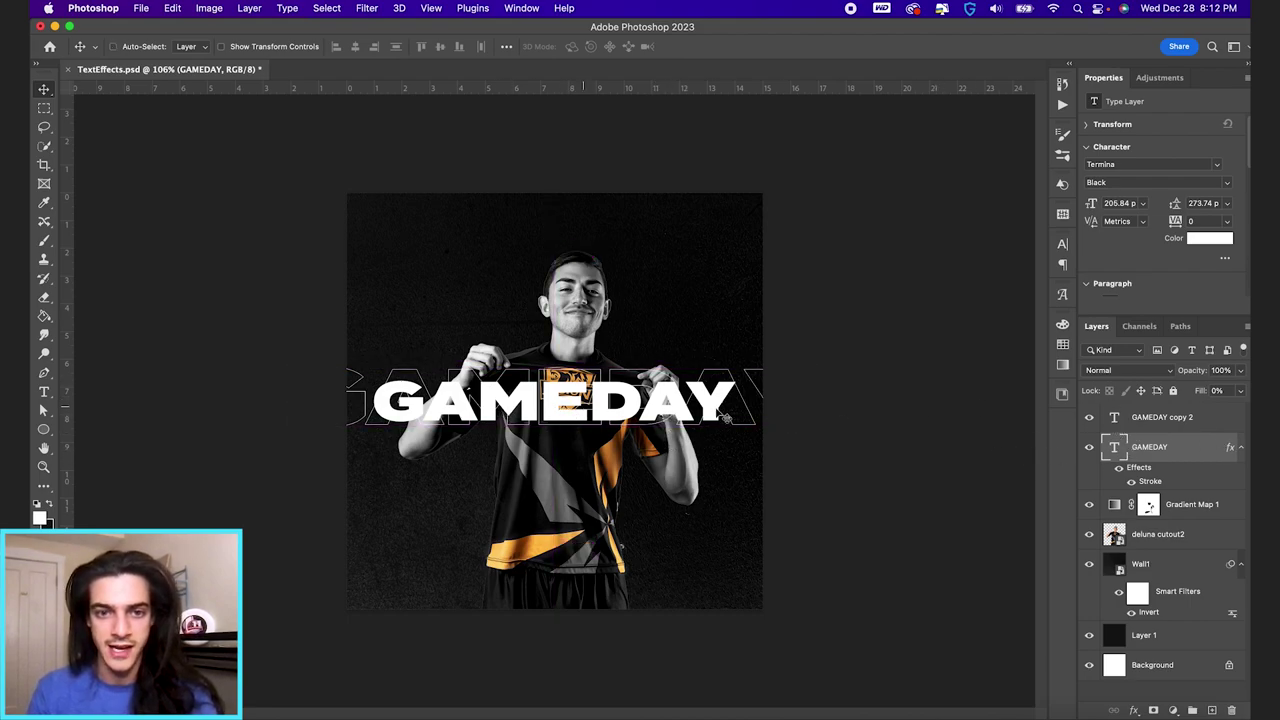
{"action": "left_click", "coordinate": [1115, 420], "text": "super"}
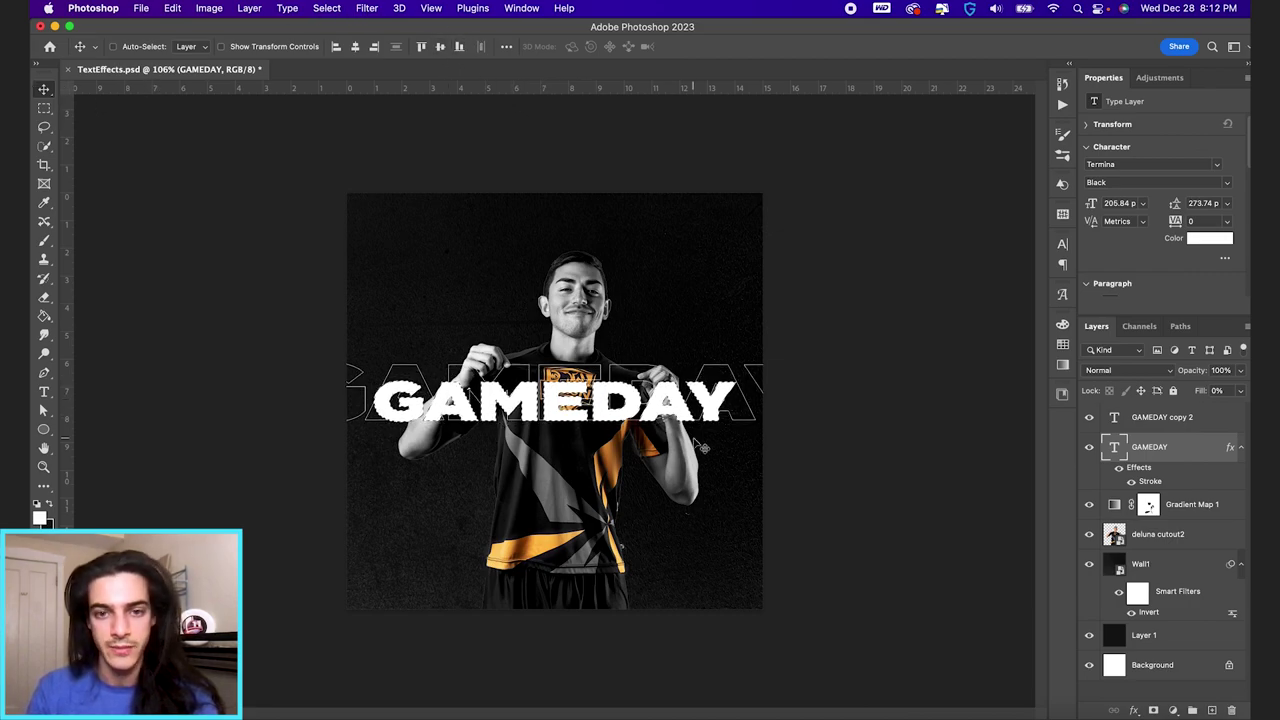
{"action": "key", "text": "super+d"}
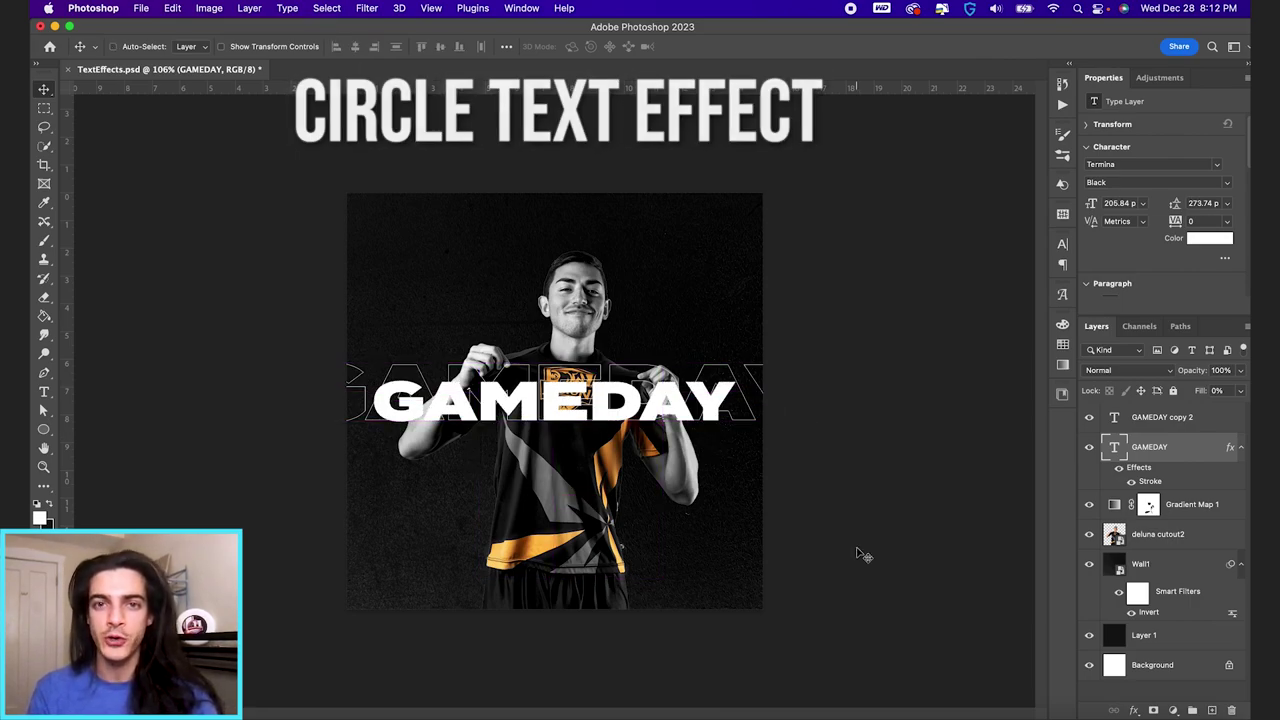
Draw a white circle on a new layer above GAMEDAY copy 2 and place it on the player's chest.
{"action": "left_click", "coordinate": [1138, 428]}
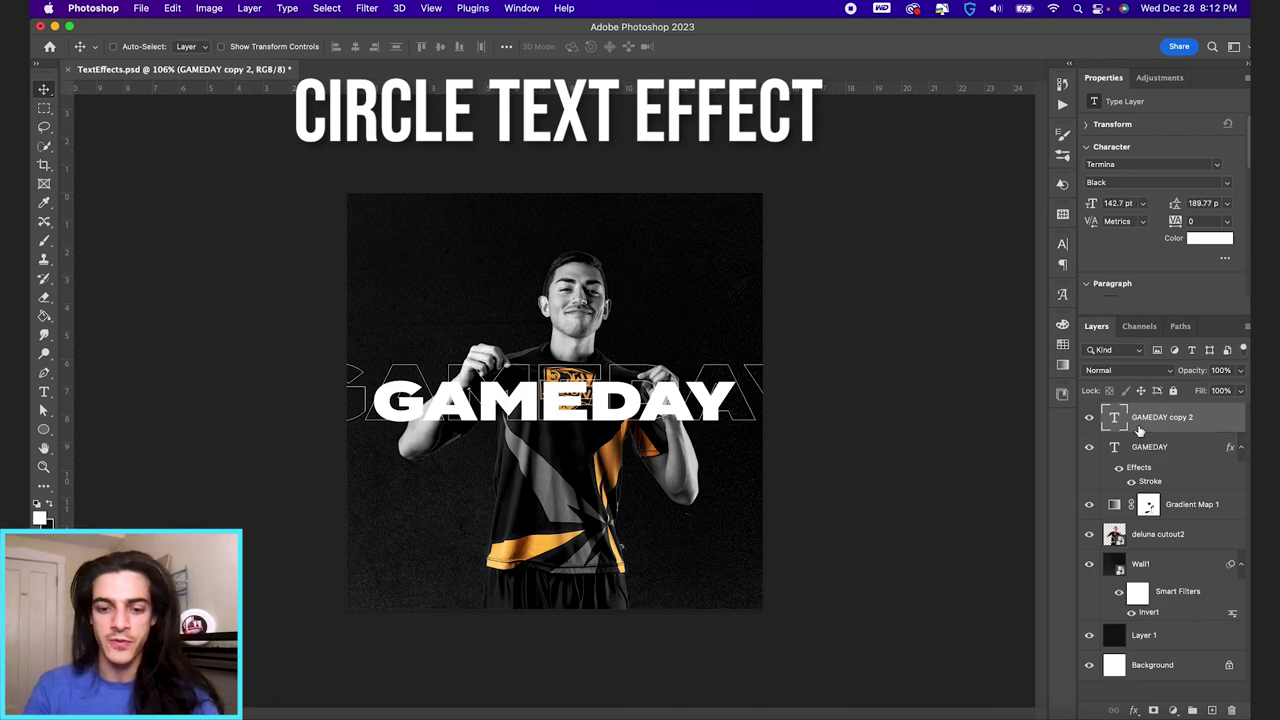
{"action": "key", "text": "super+shift+alt+n"}
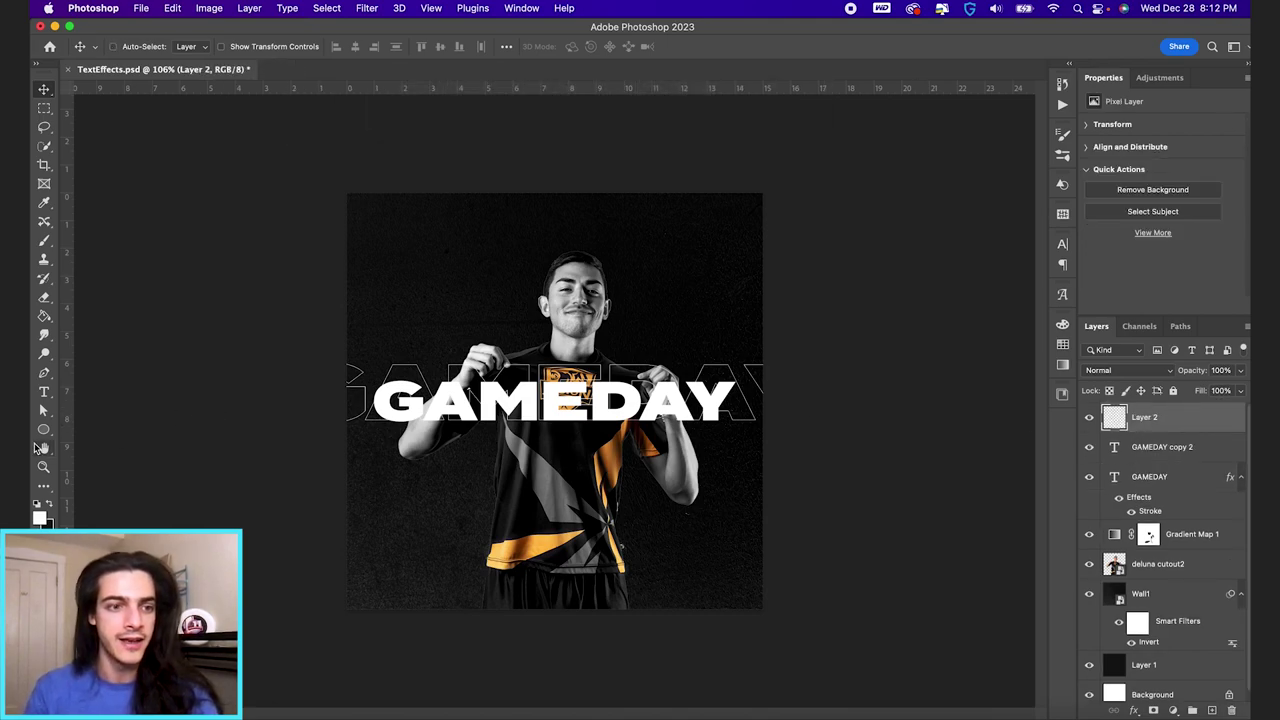
{"action": "left_click", "coordinate": [45, 430]}
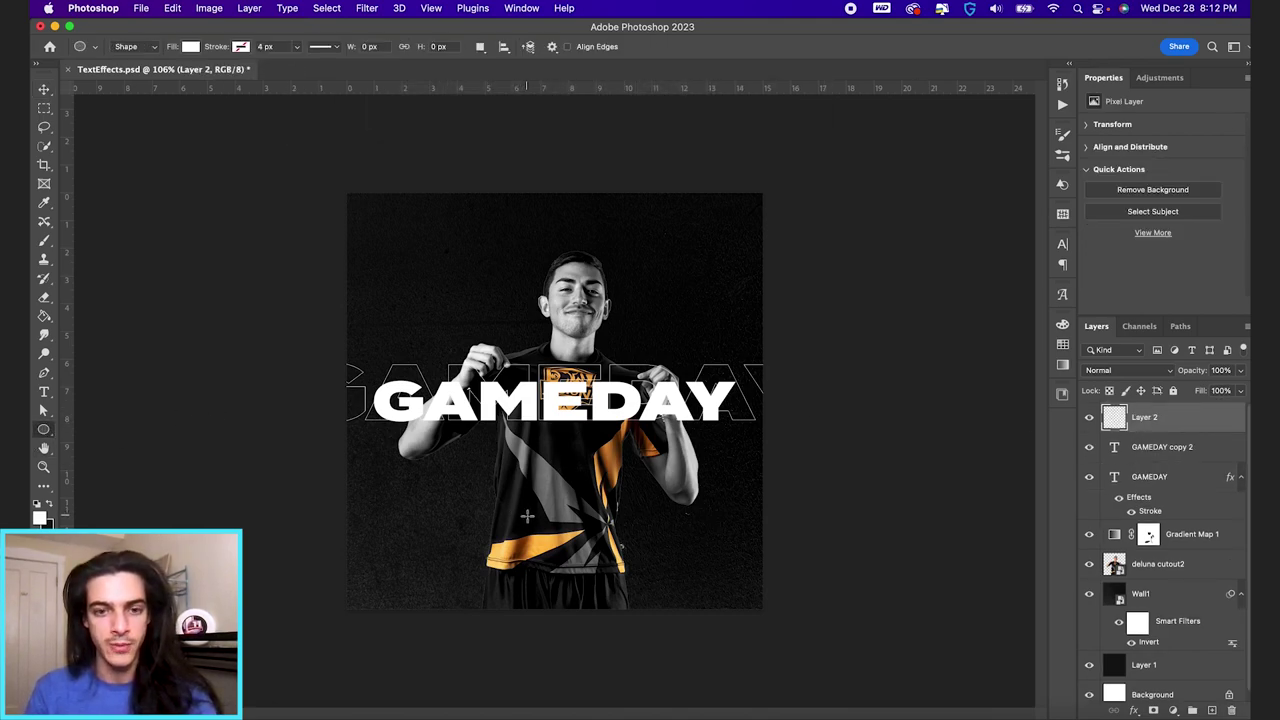
{"action": "mouse_move", "coordinate": [556, 537]}
{"action": "left_mouse_down"}
{"action": "mouse_move", "coordinate": [650, 432]}
{"action": "mouse_move", "coordinate": [630, 447]}
{"action": "left_mouse_up"}
{"action": "key", "text": "v"}
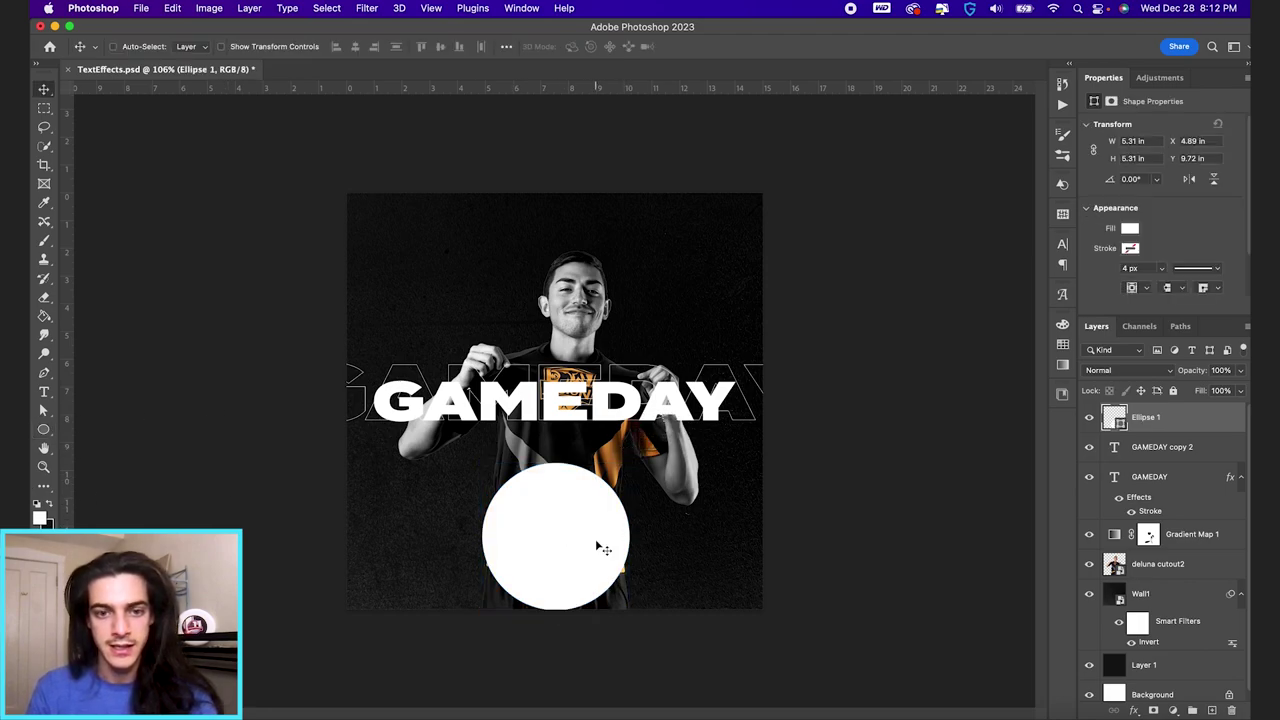
{"action": "left_click_drag", "start_coordinate": [578, 554], "coordinate": [590, 542]}
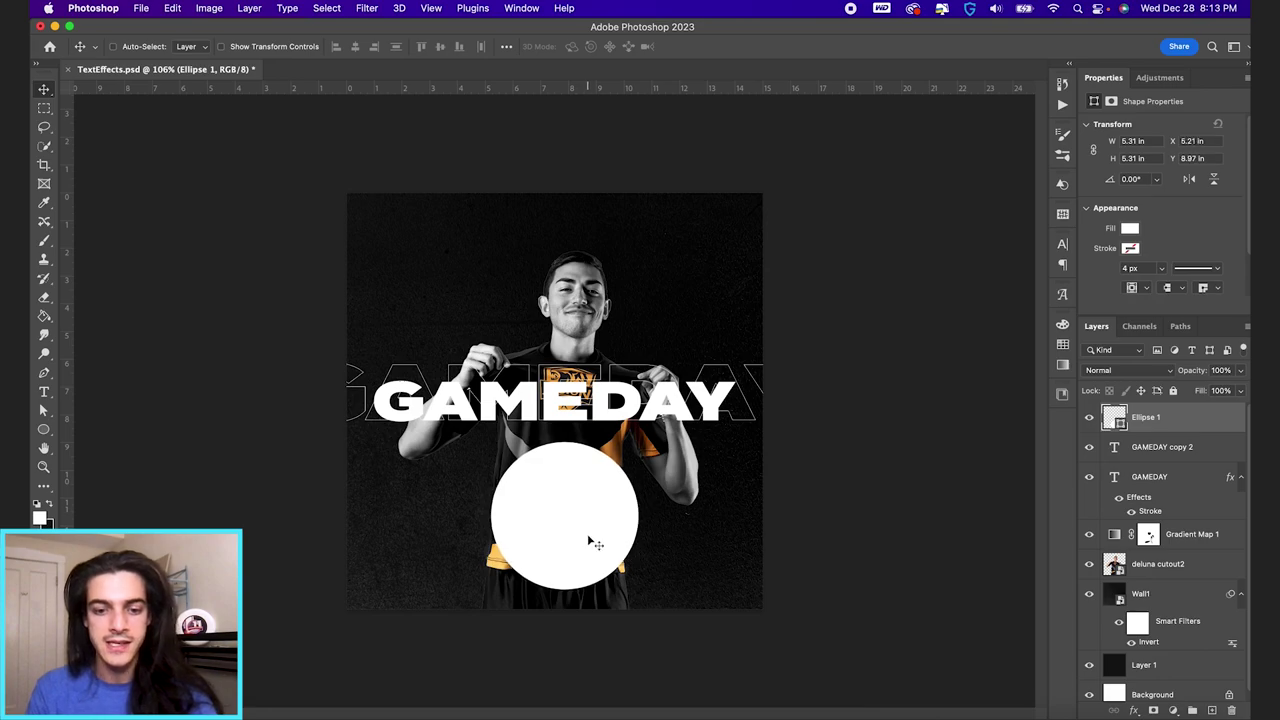
{"action": "key", "text": "t"}
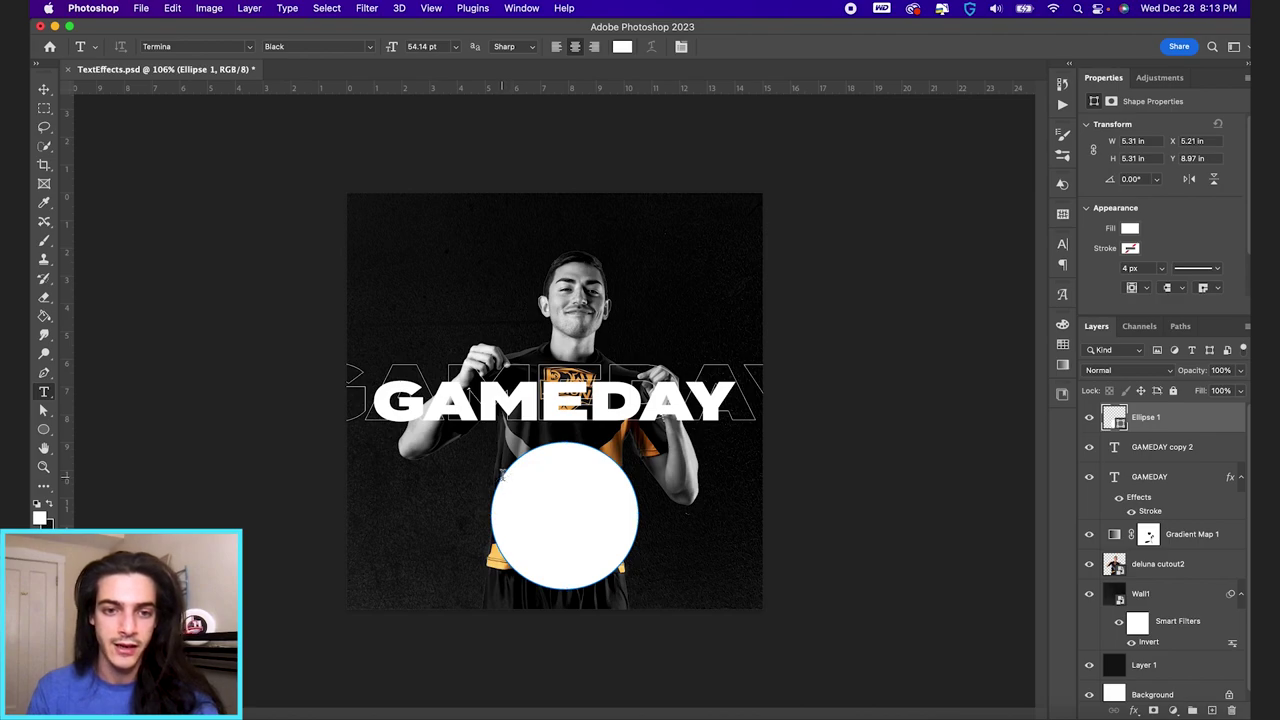
{"action": "left_click", "coordinate": [502, 476]}
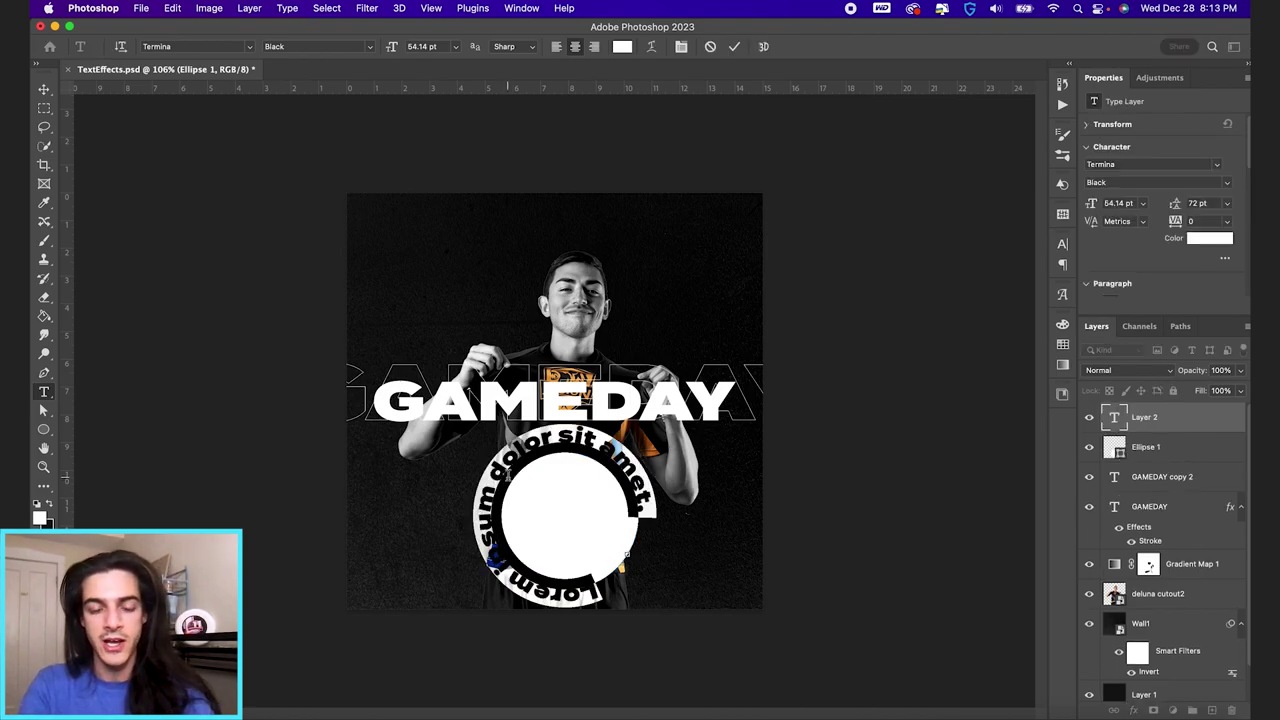
Type 'DALLAS LEGION | GAMEDAY |' along the circle's edge.
{"action": "type", "text": "DALLAS LEGION"}
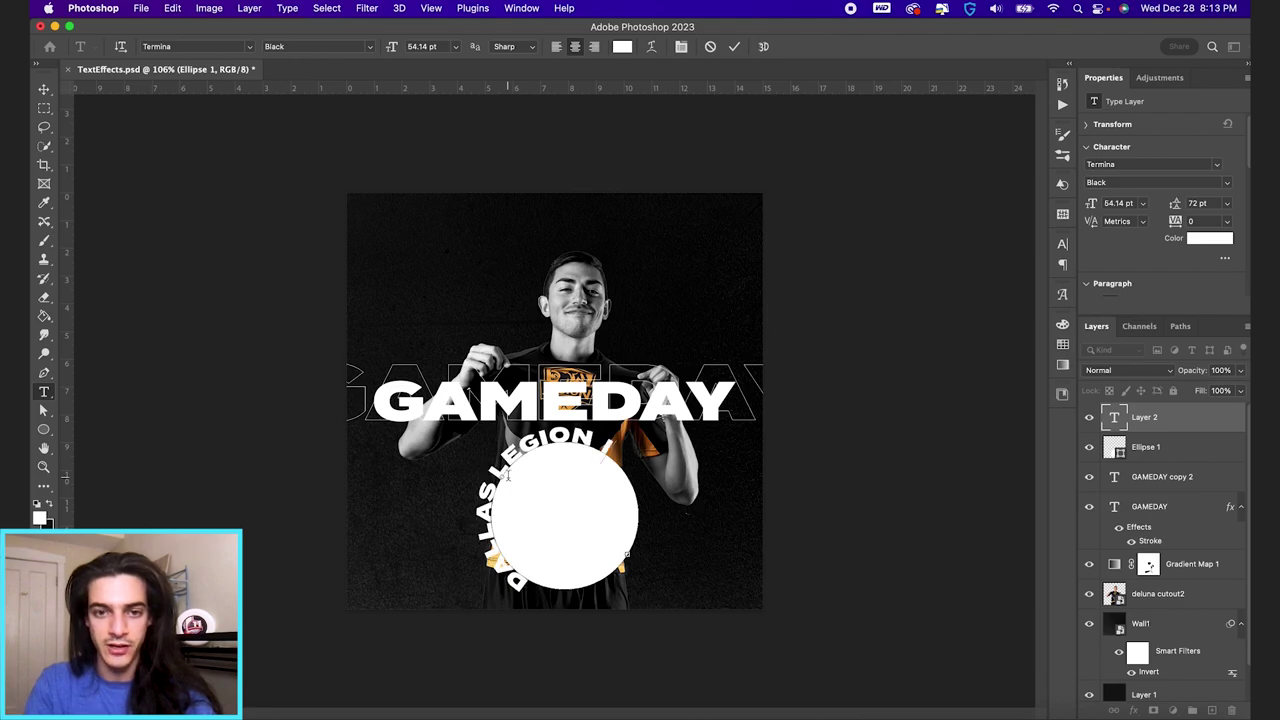
{"action": "type", "text": "| GAMEDAY"}
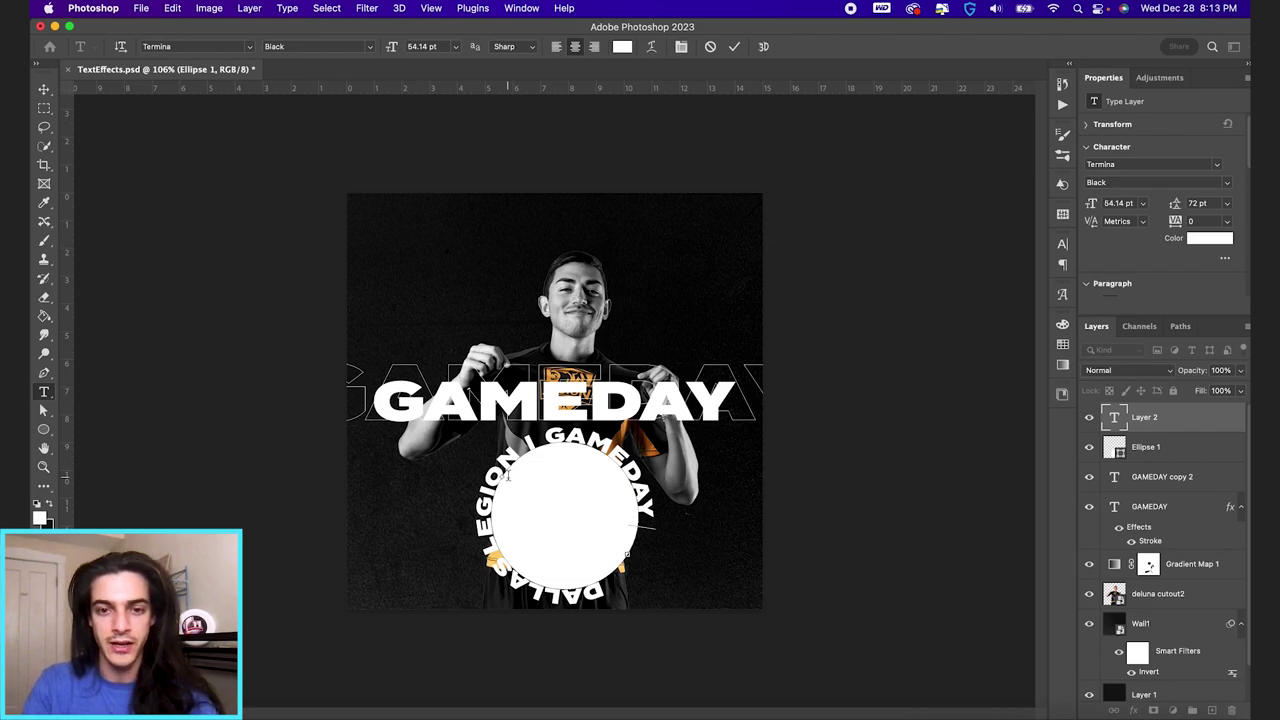
{"action": "type", "text": " |"}
{"action": "key", "text": "super+a"}
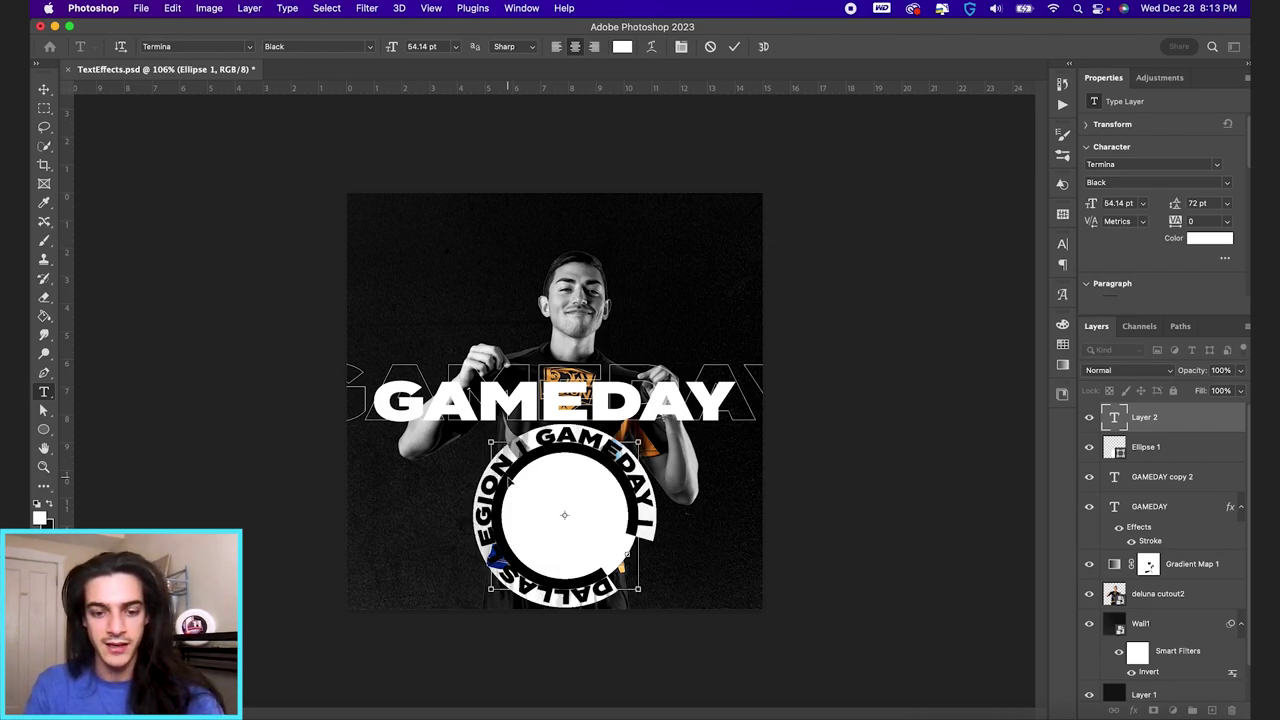
{"action": "left_click", "coordinate": [508, 478]}
{"action": "key", "text": "super"}
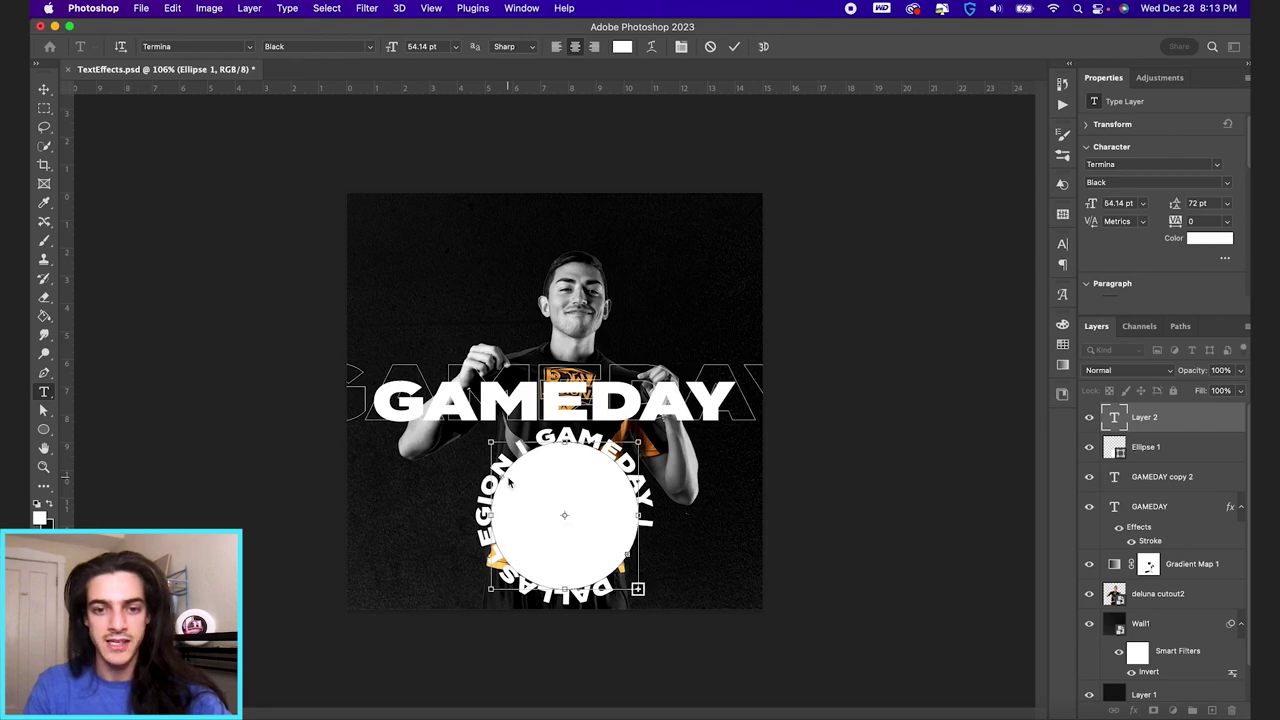
{"action": "key", "text": "super+a"}
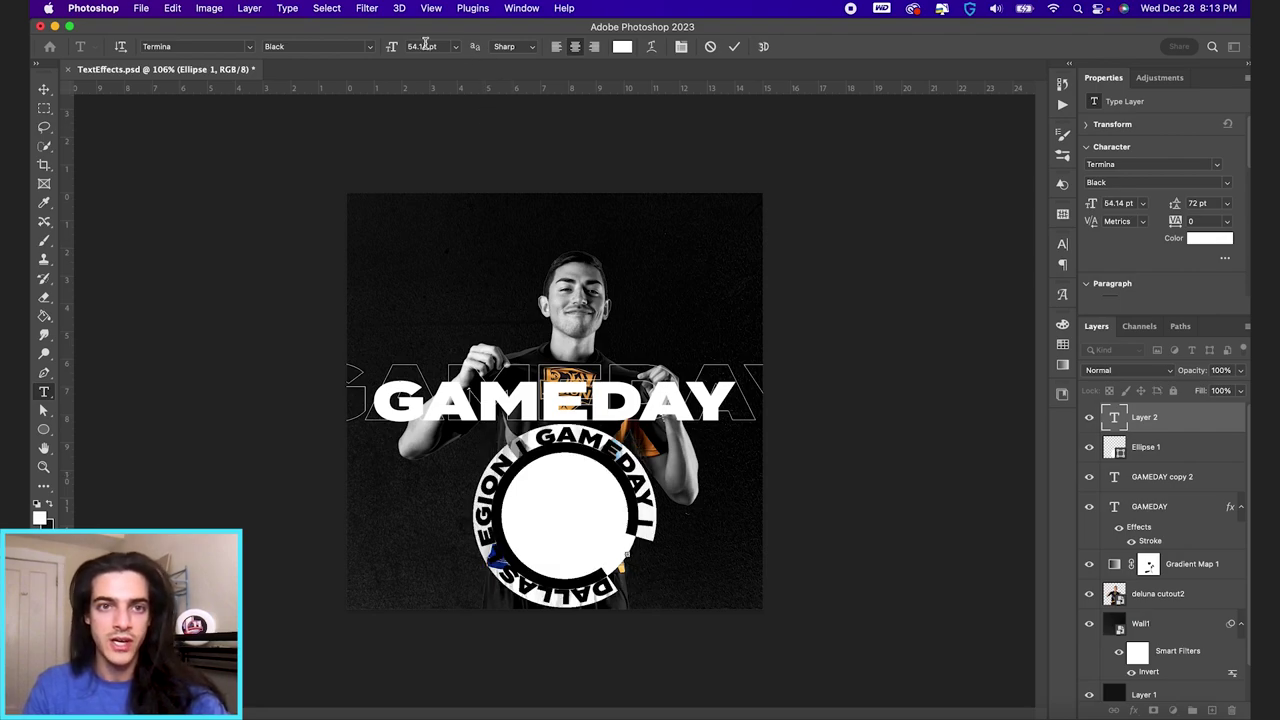
Reduce the circular text to 20 pt and move it to the right.
{"action": "left_click_drag", "start_coordinate": [392, 48], "coordinate": [371, 48]}
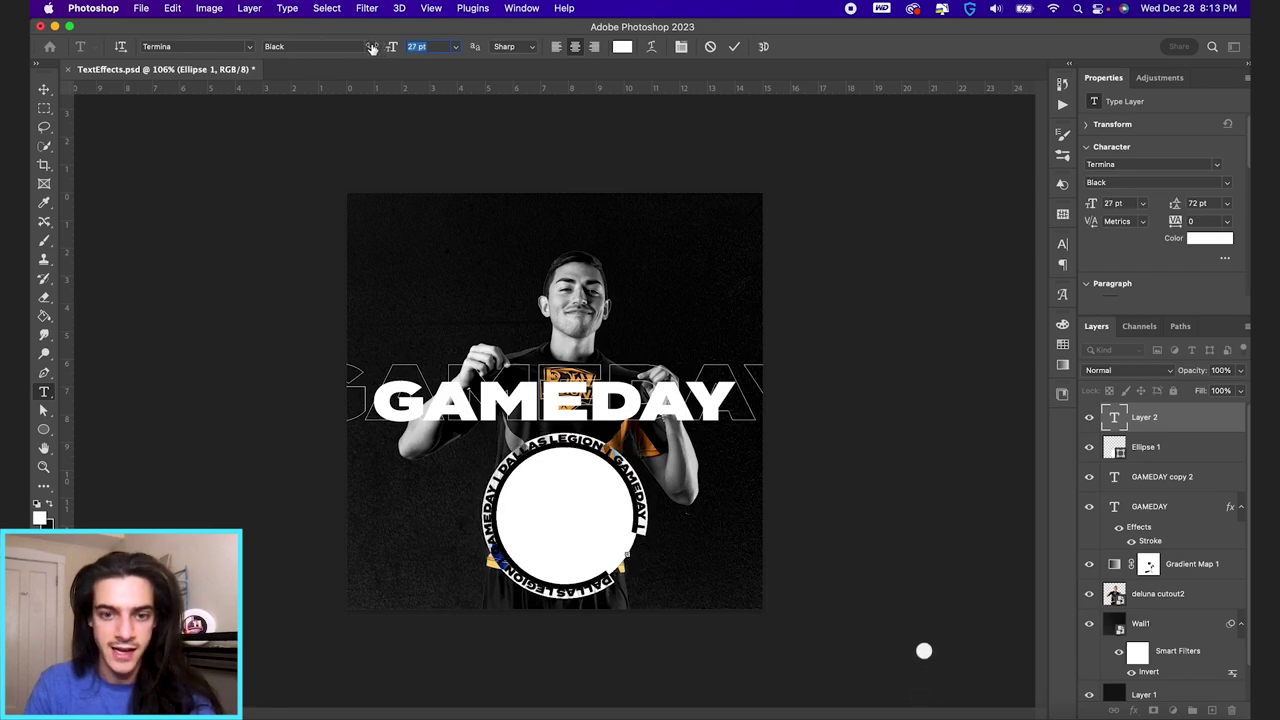
{"action": "key", "text": "Down"}
{"action": "key", "text": "Down"}
{"action": "key", "text": "Down"}
{"action": "key", "text": "Down"}
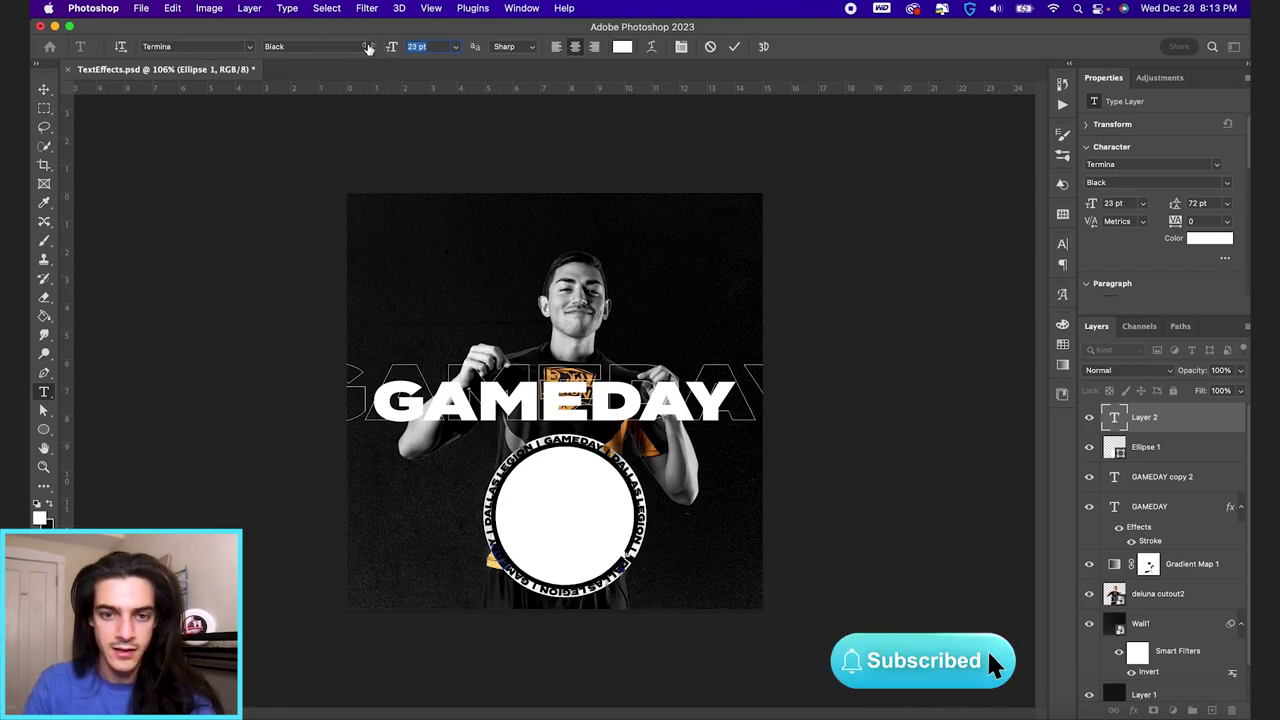
{"action": "key", "text": "Down"}
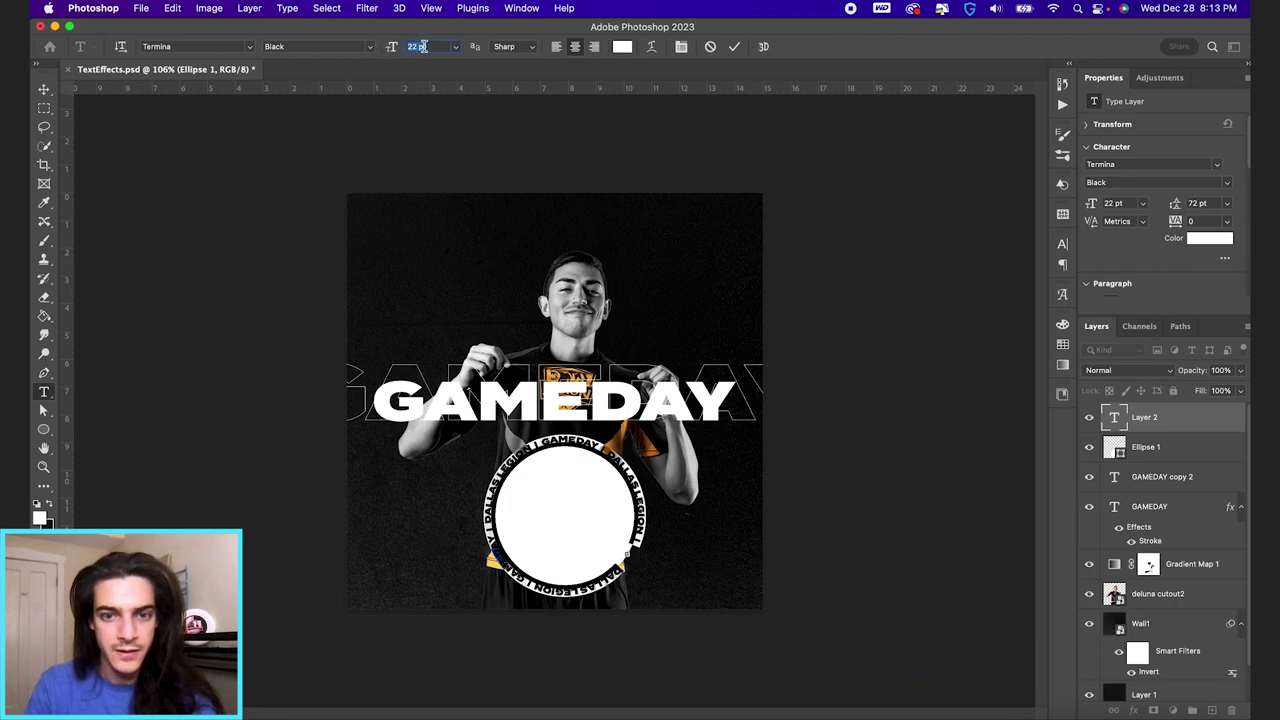
{"action": "key", "text": "Down"}
{"action": "key", "text": "Down"}
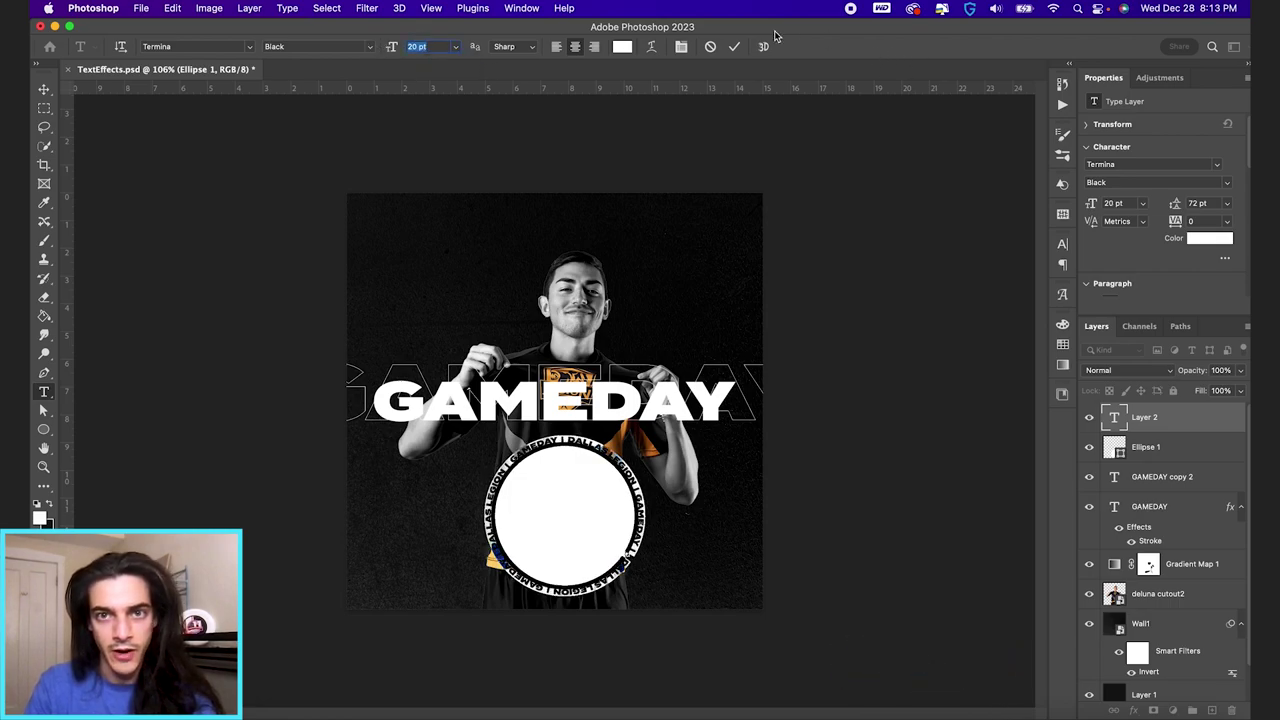
{"action": "left_click", "coordinate": [734, 46]}
{"action": "key", "text": "v"}
{"action": "left_click_drag", "start_coordinate": [670, 518], "coordinate": [802, 497]}
Hide the white circle and centre the circular text on the player.
{"action": "left_click", "coordinate": [1089, 447]}
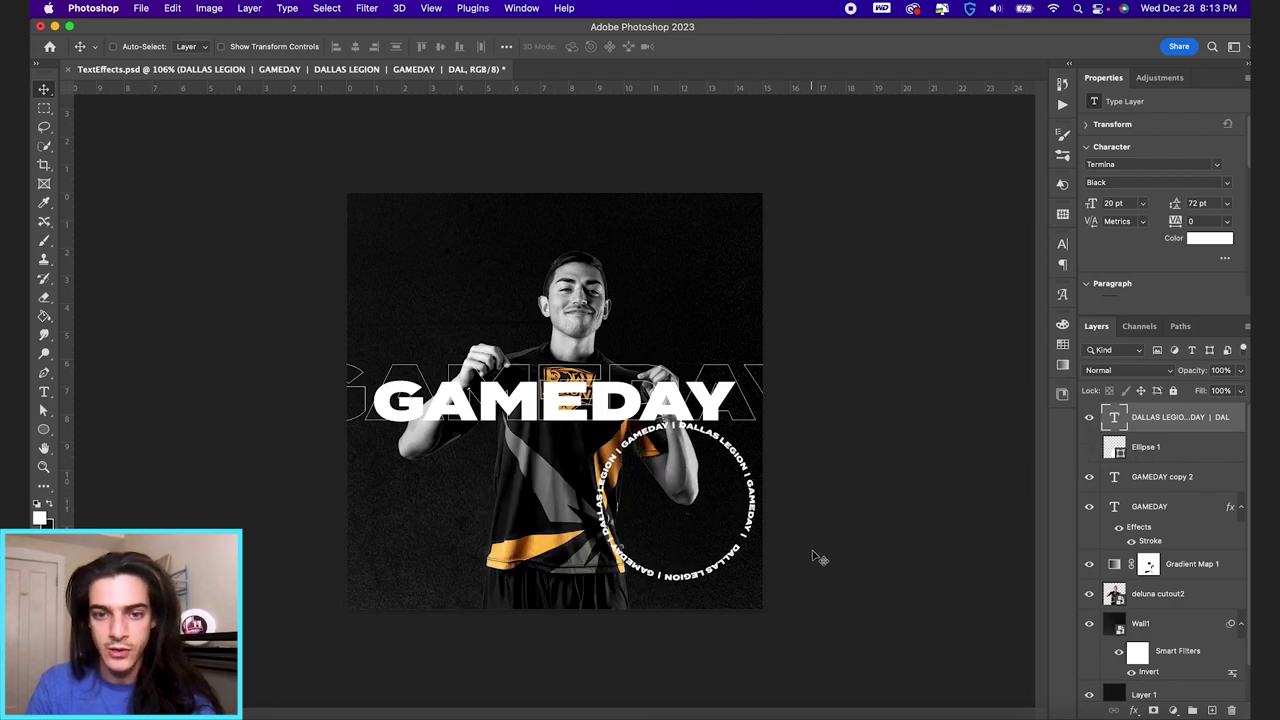
{"action": "left_click_drag", "start_coordinate": [814, 557], "coordinate": [637, 565]}
{"action": "key", "text": "super+equal"}
{"action": "scroll", "coordinate": [637, 565], "scroll_direction": "up", "scroll_amount": 1}
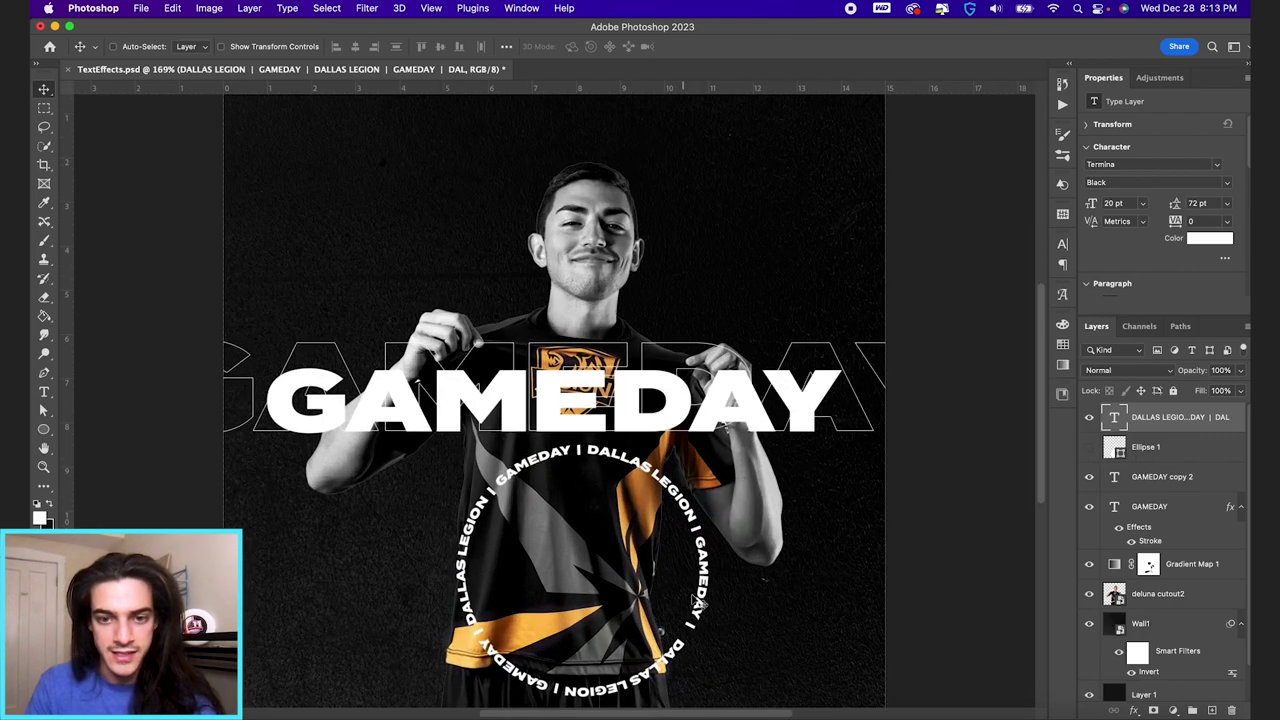
Set the circular text's font size to 20.2 pt.
{"action": "key", "text": "t"}
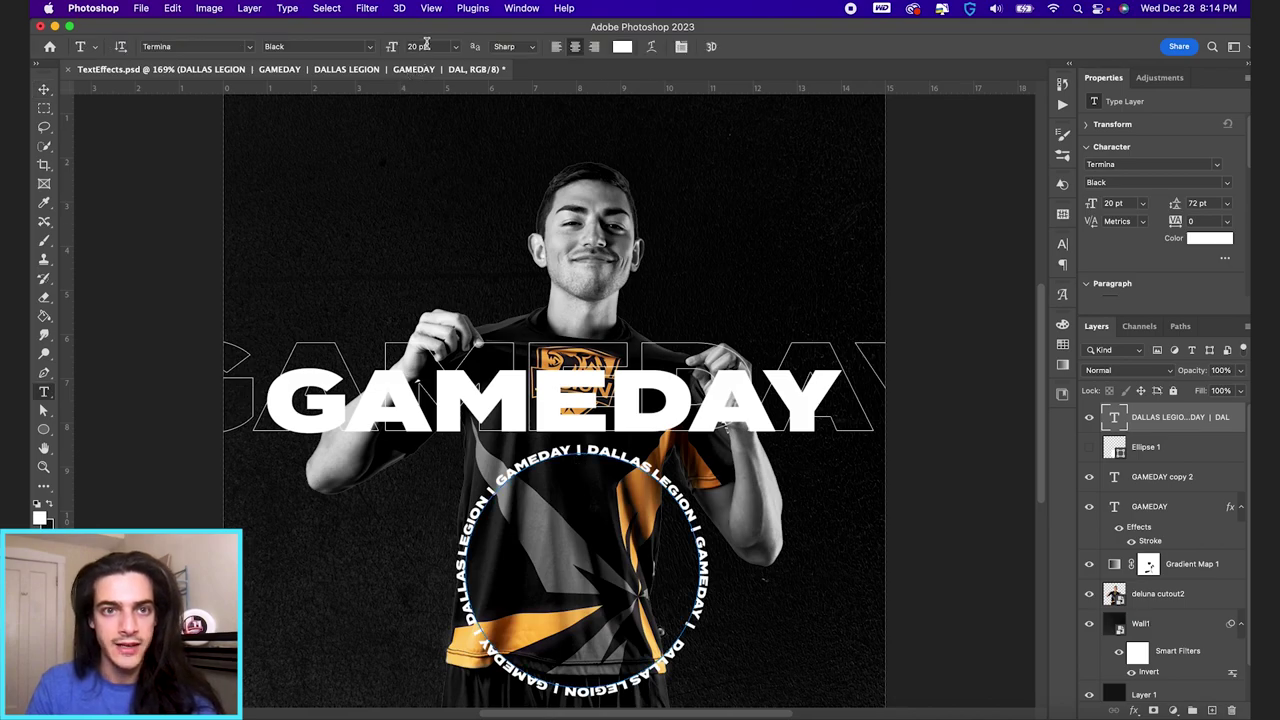
{"action": "left_click", "coordinate": [428, 47]}
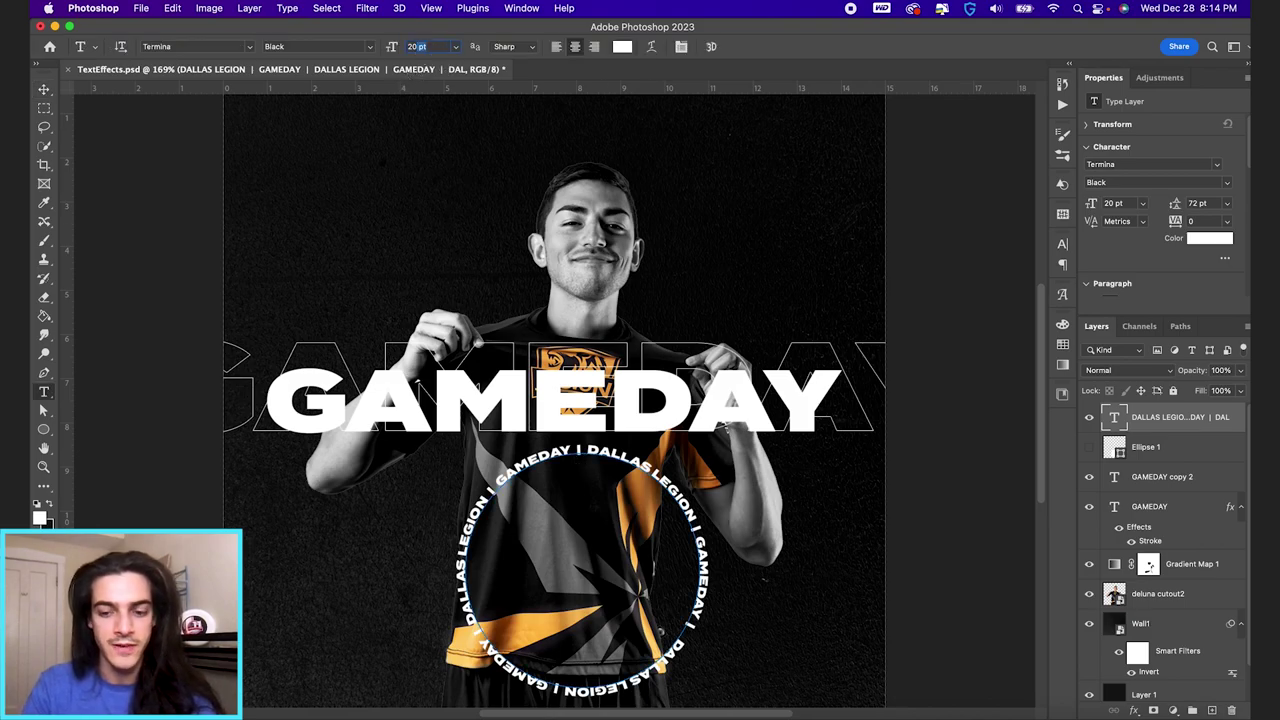
{"action": "type", "text": "202"}
{"action": "key", "text": "Return"}
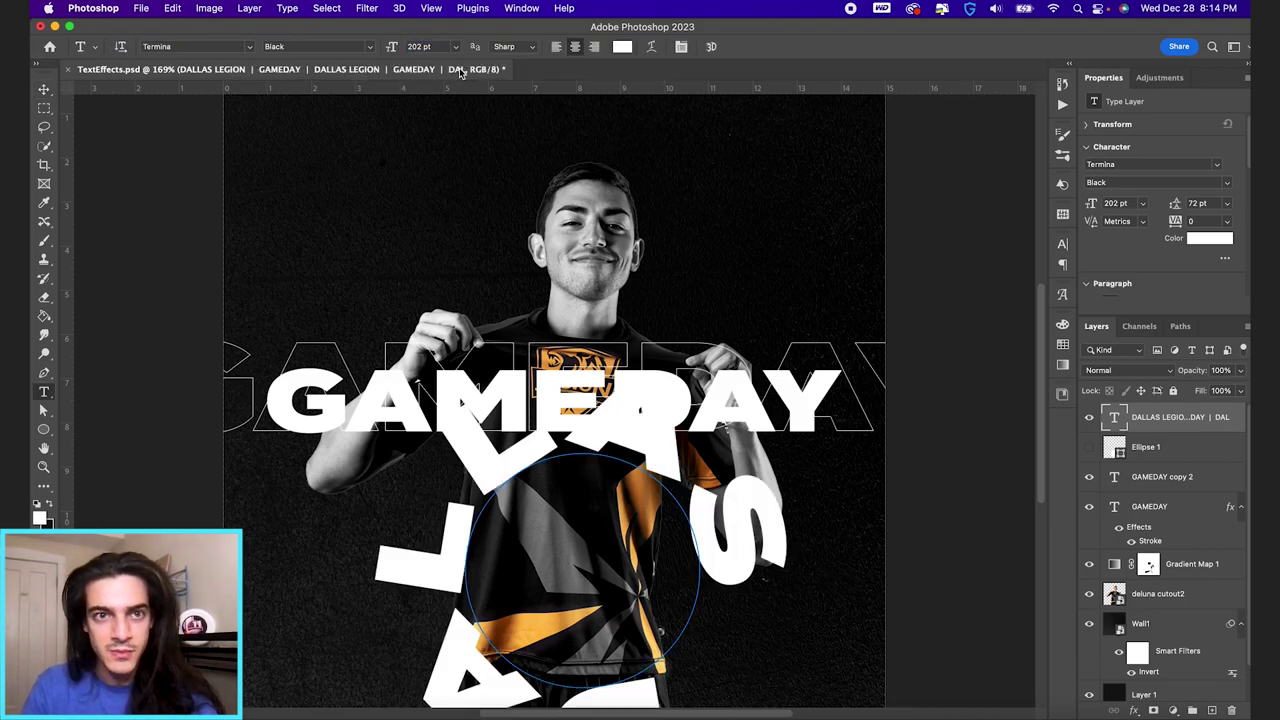
{"action": "left_click", "coordinate": [420, 47]}
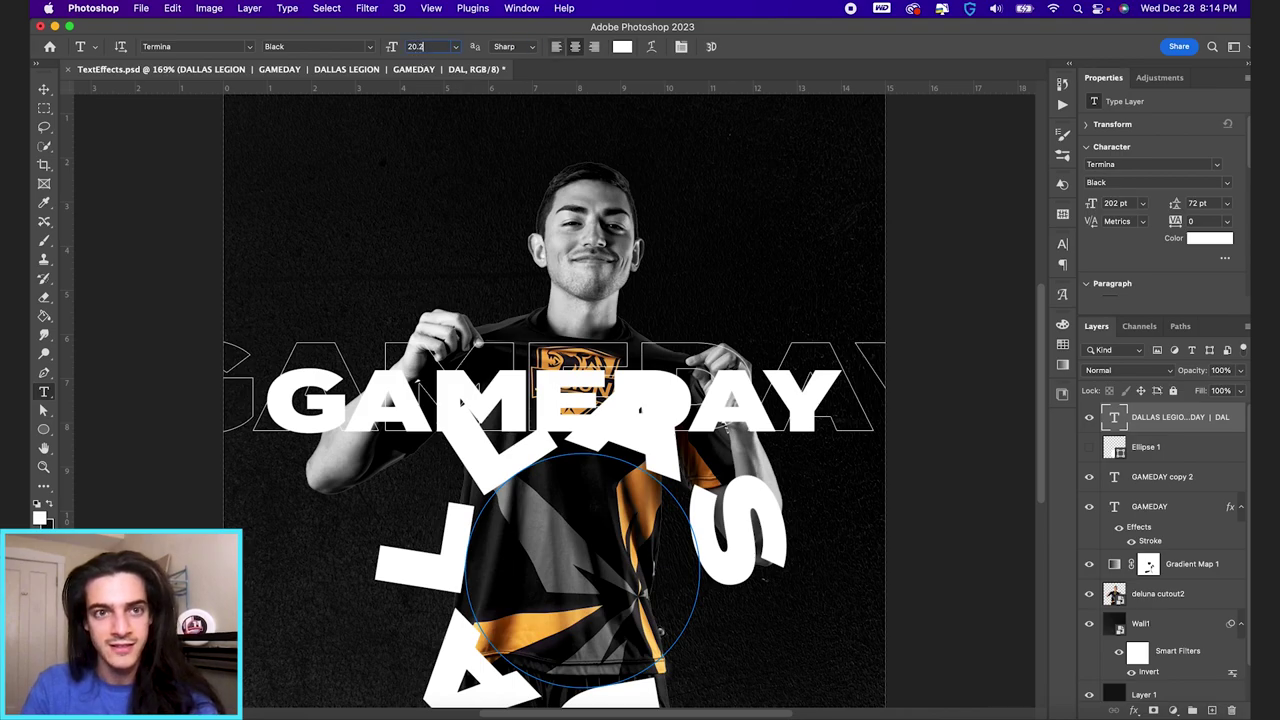
{"action": "type", "text": "20.2"}
{"action": "key", "text": "Return"}
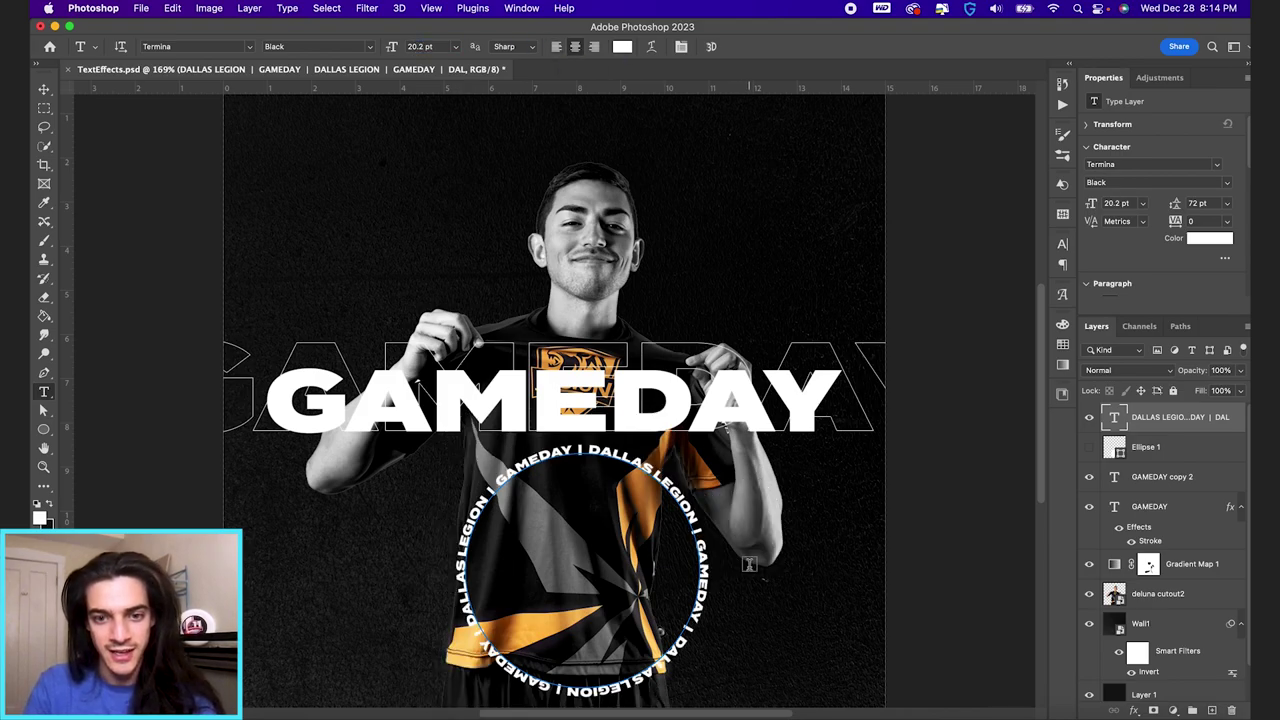
Move the circular text up around the player's head and scale it down to fit.
{"action": "key", "text": "v"}
{"action": "key", "text": "super+minus"}
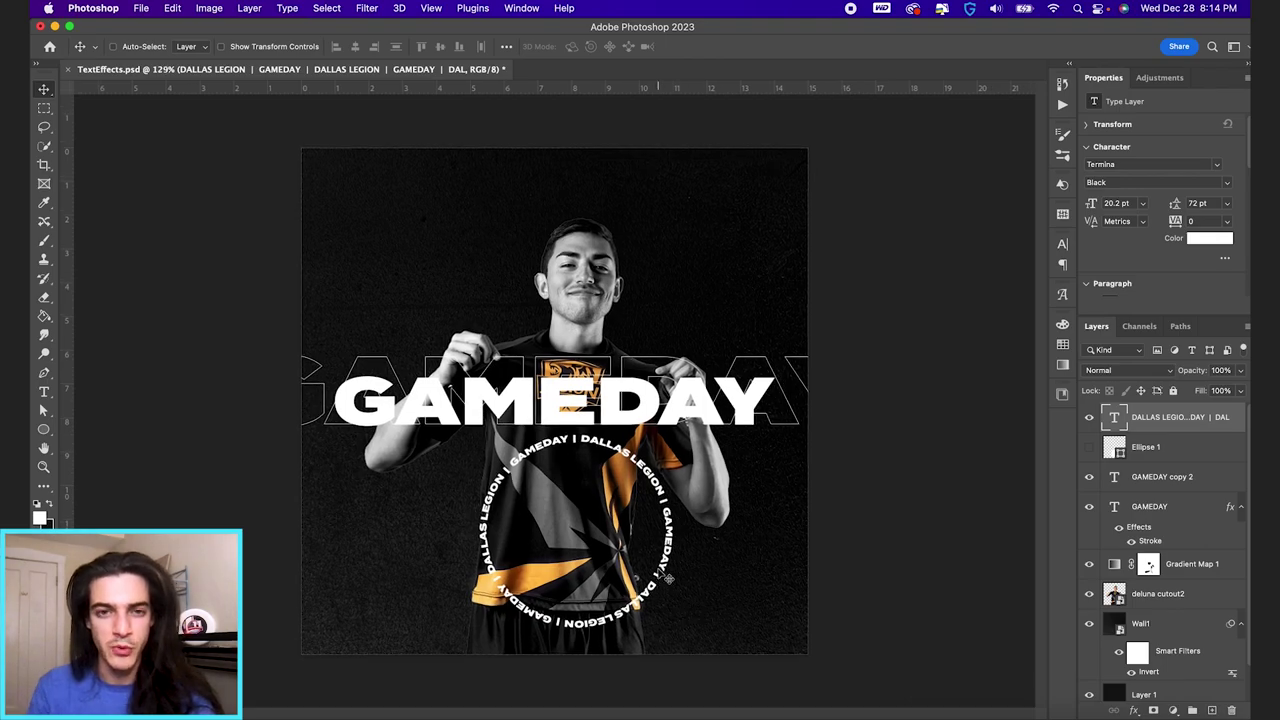
{"action": "left_click_drag", "start_coordinate": [668, 578], "coordinate": [682, 200]}
{"action": "key", "text": "super+t"}
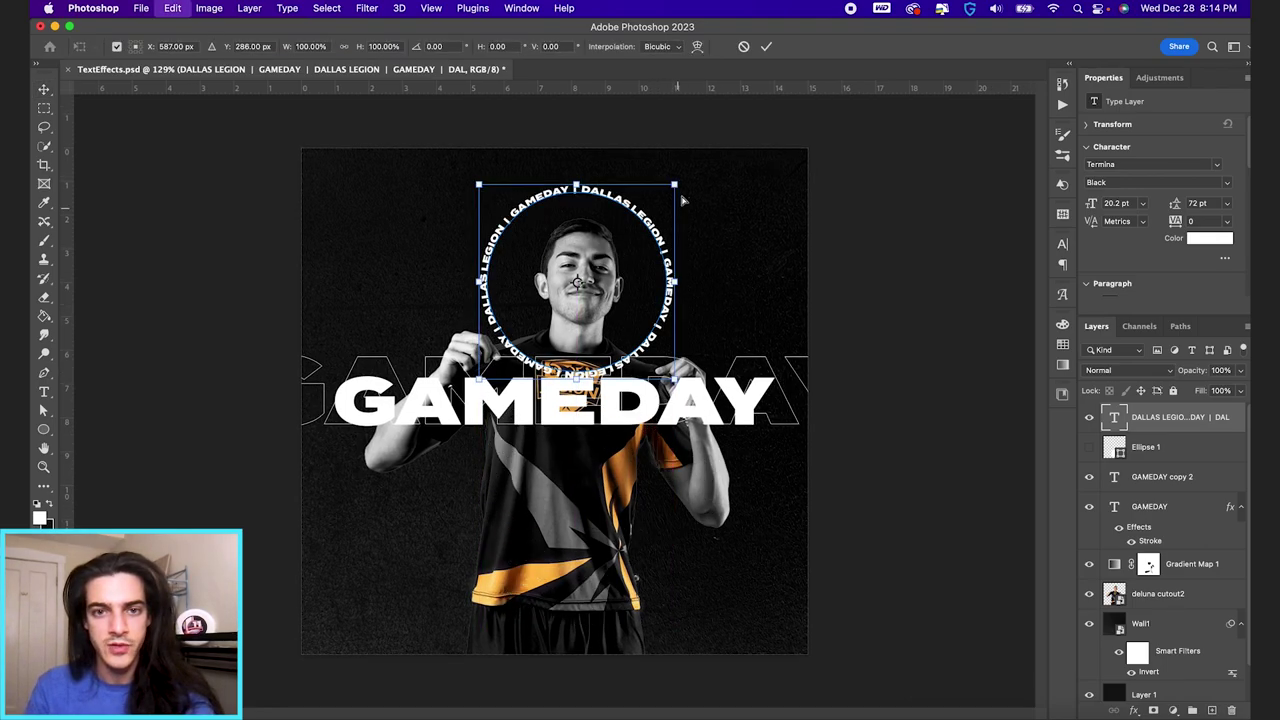
{"action": "left_click_drag", "start_coordinate": [676, 184], "coordinate": [658, 202]}
{"action": "key", "text": "Return"}
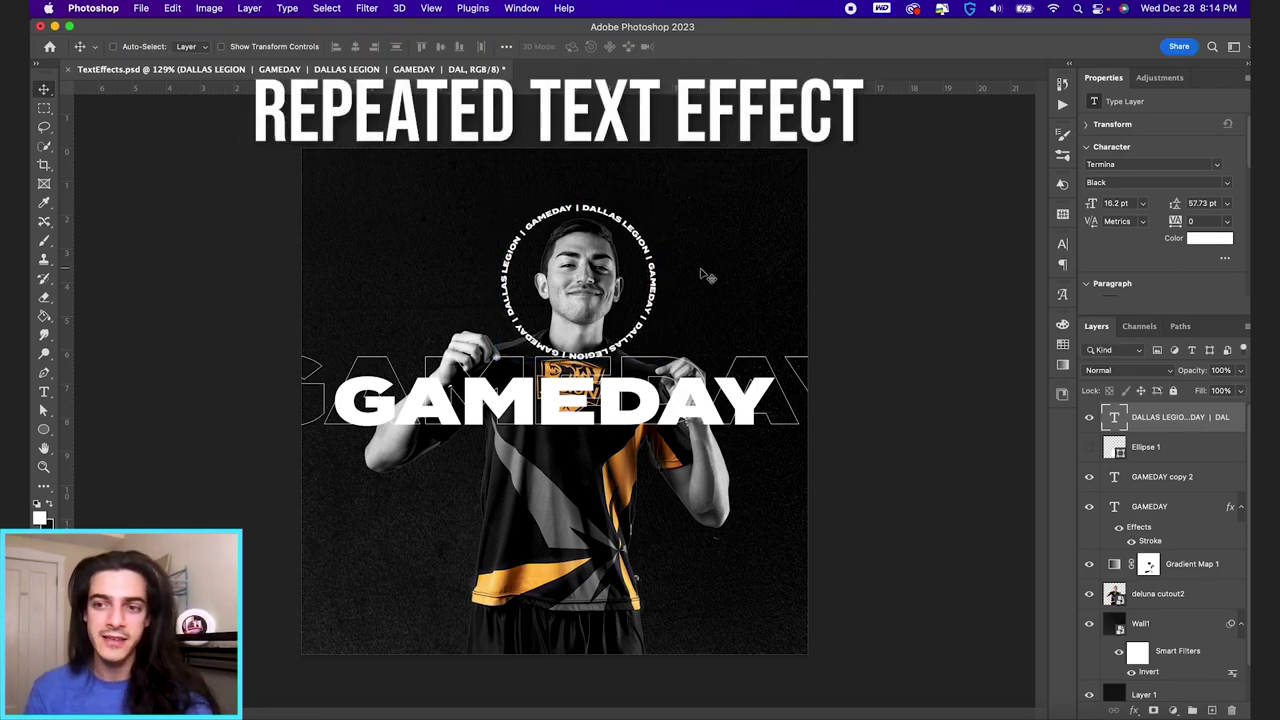
Type GAMEDAY on three lines at lower left with tightened leading.
{"action": "key", "text": "super+alt+shift+n"}
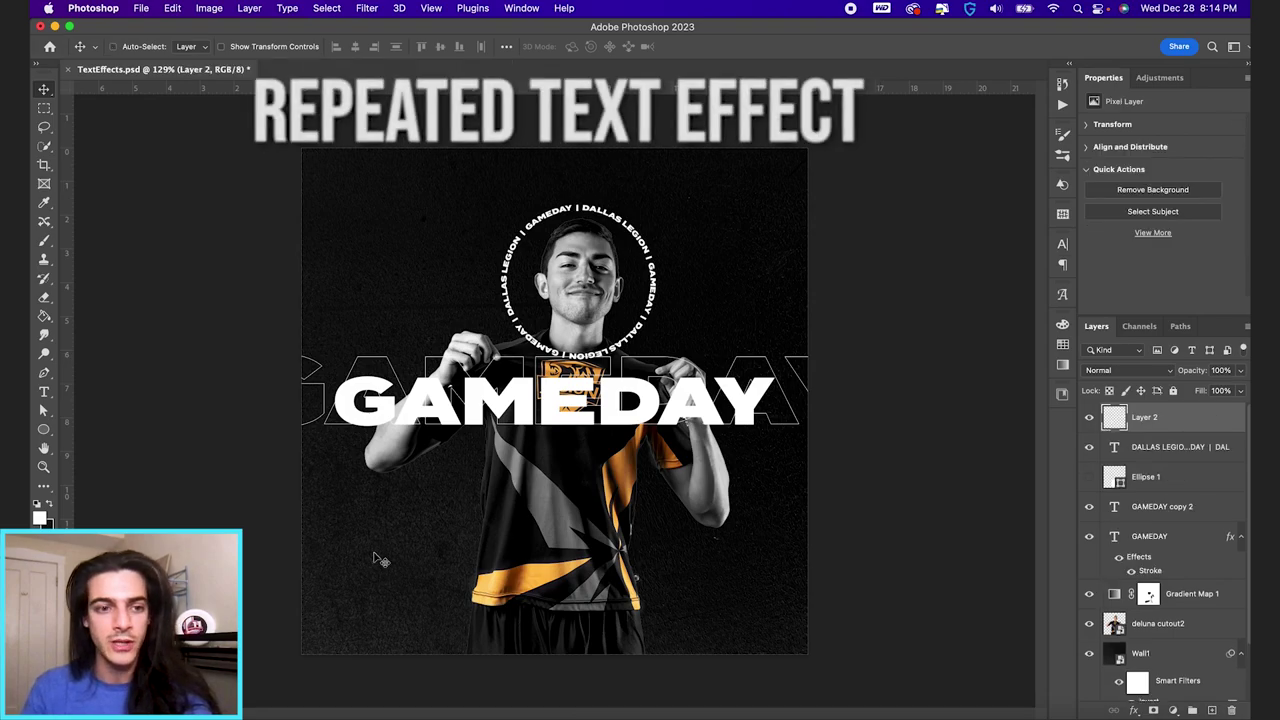
{"action": "key", "text": "t"}
{"action": "left_click", "coordinate": [392, 540]}
{"action": "type", "text": "GA"}
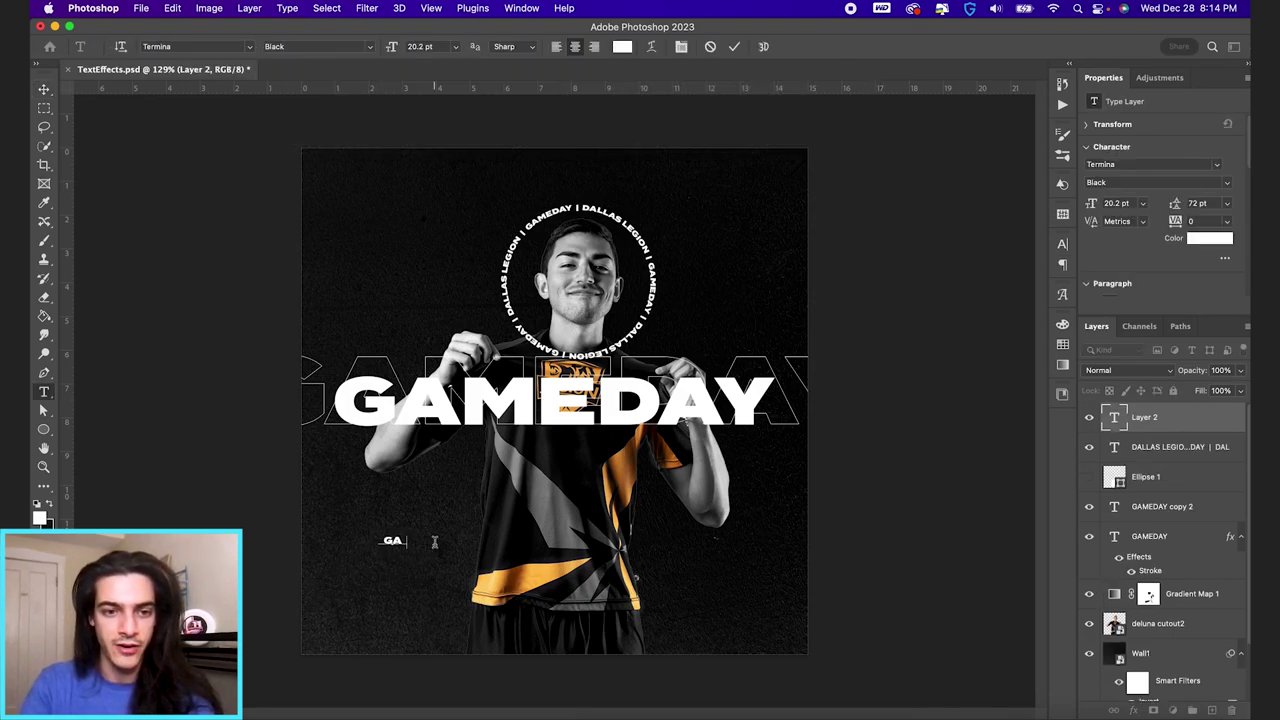
{"action": "type", "text": "MEDAY GA"}
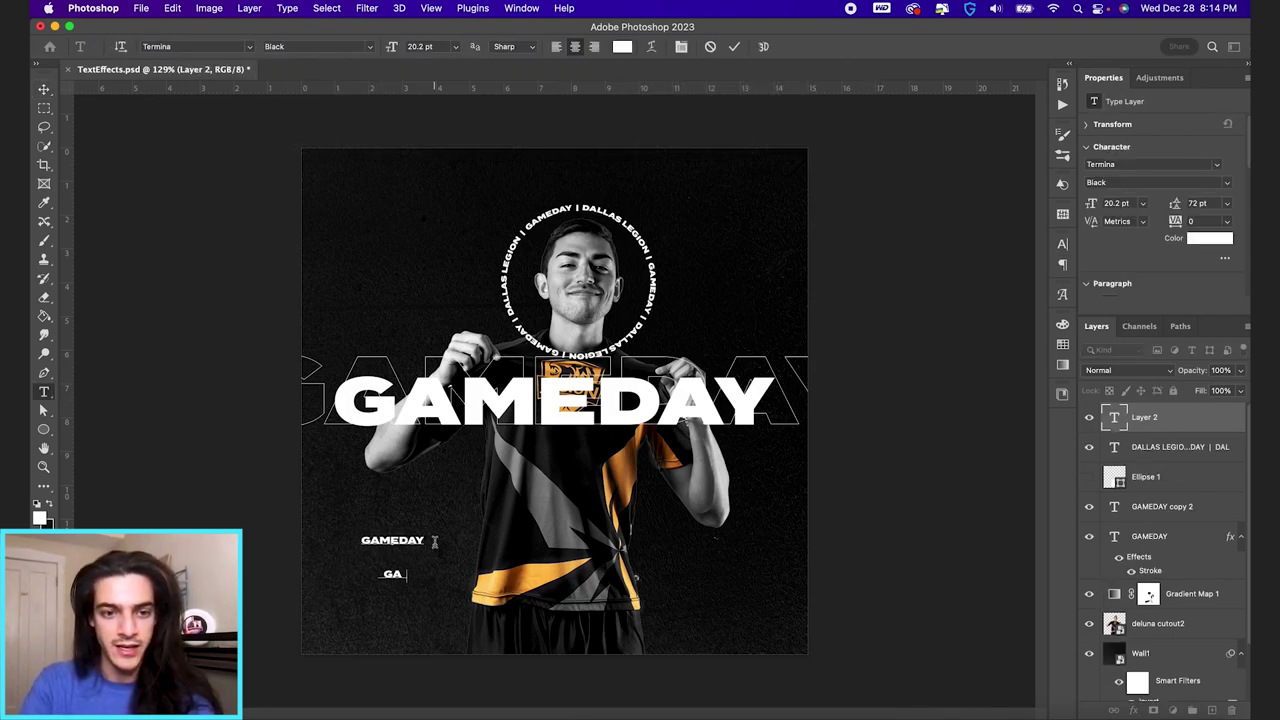
{"action": "type", "text": "MEDAY"}
{"action": "key", "text": "Return"}
{"action": "type", "text": "GAMEDA"}
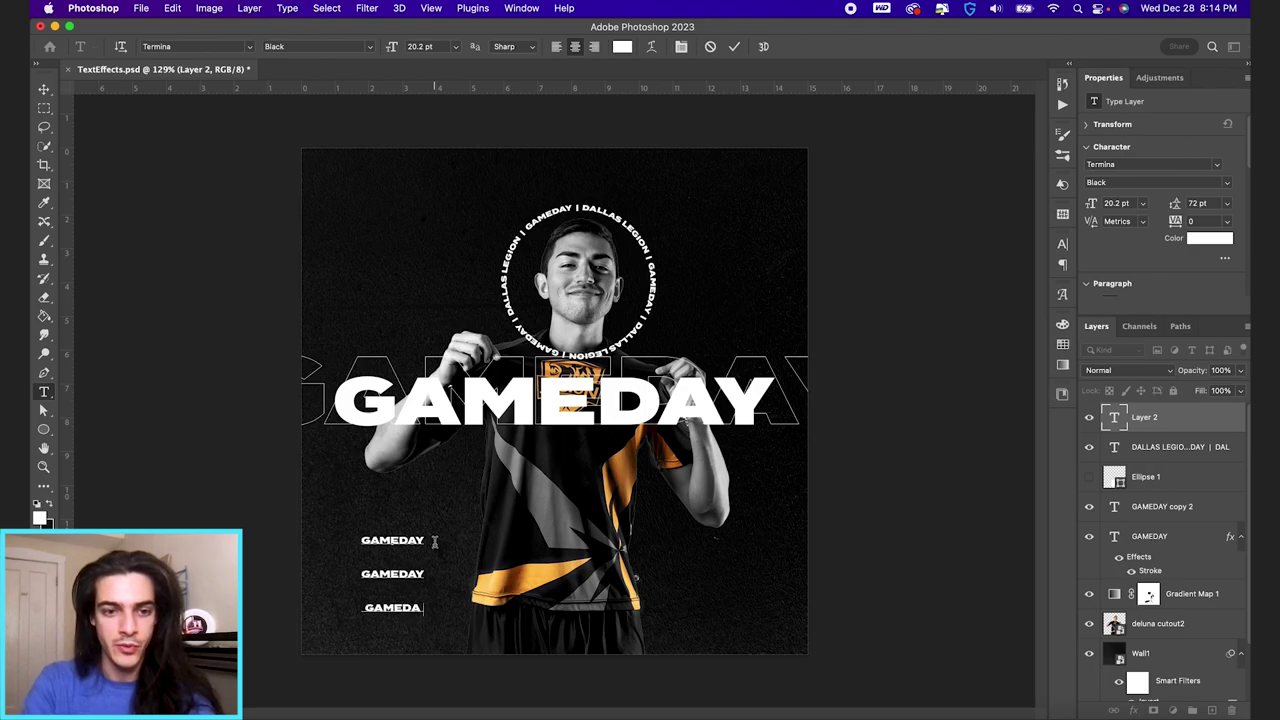
{"action": "type", "text": "Y"}
{"action": "key", "text": "super+a"}
{"action": "left_click", "coordinate": [681, 46]}
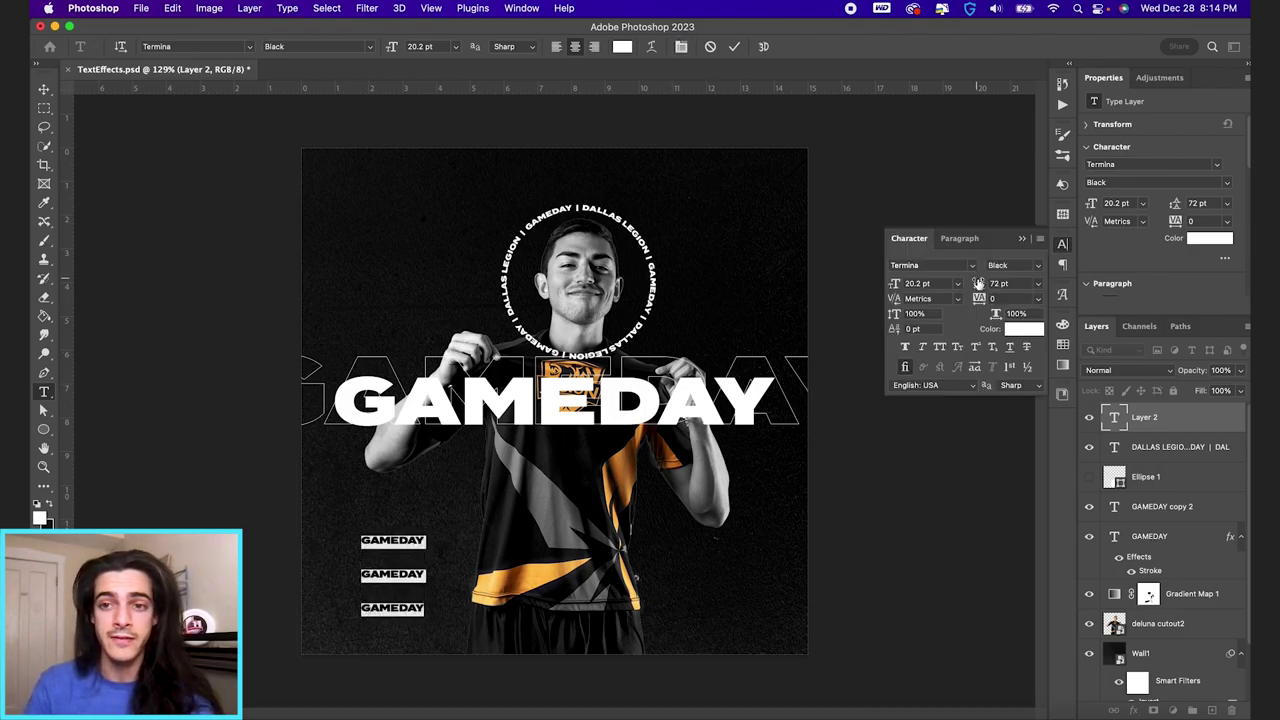
{"action": "left_click_drag", "start_coordinate": [978, 284], "coordinate": [941, 285]}
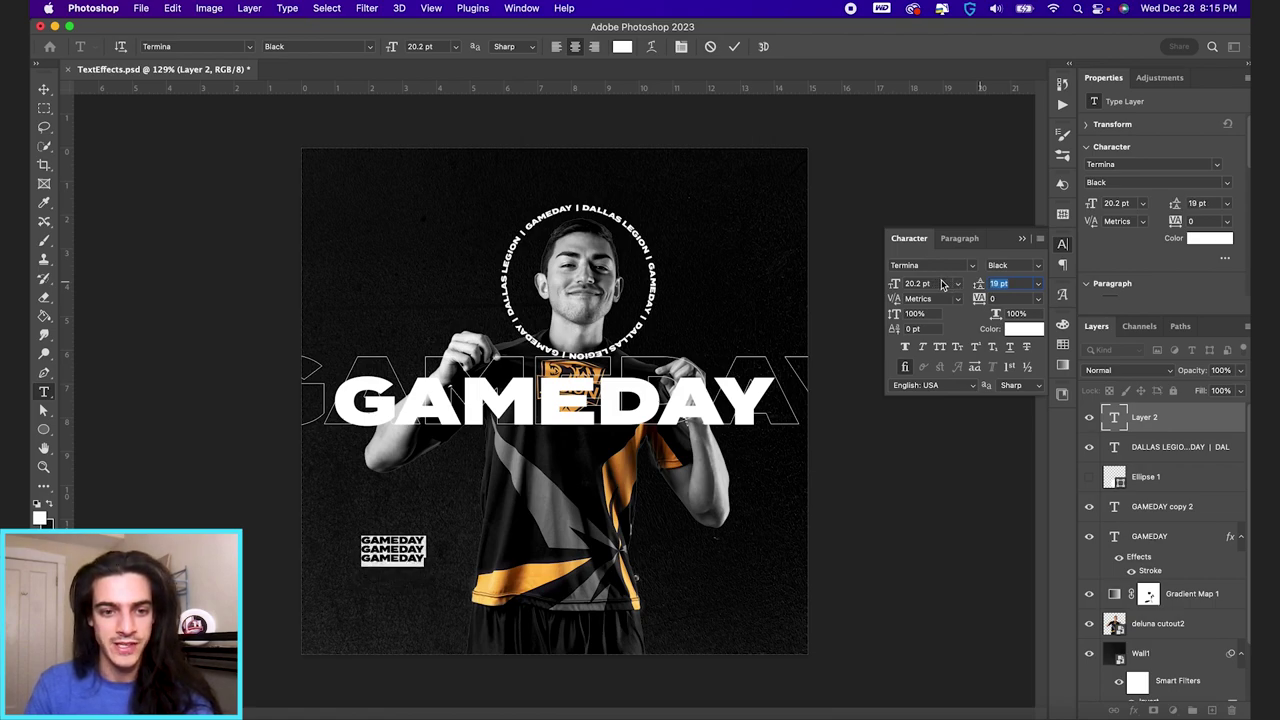
{"action": "left_click", "coordinate": [734, 46]}
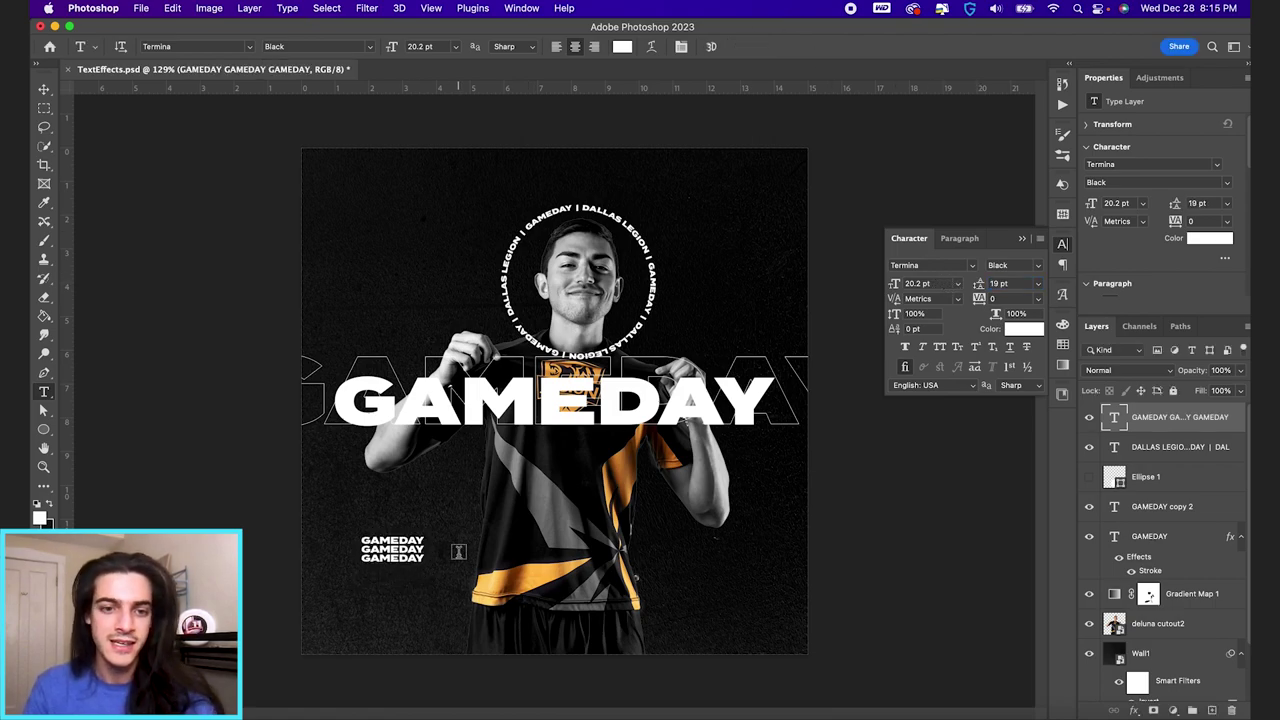
Enlarge the stacked GAMEDAY block about 246% and move it up below the main title.
{"action": "key", "text": "super+t"}
{"action": "mouse_move", "coordinate": [424, 537]}
{"action": "left_mouse_down"}
{"action": "mouse_move", "coordinate": [480, 508]}
{"action": "mouse_move", "coordinate": [413, 549]}
{"action": "left_mouse_up"}
{"action": "key", "text": "Return"}
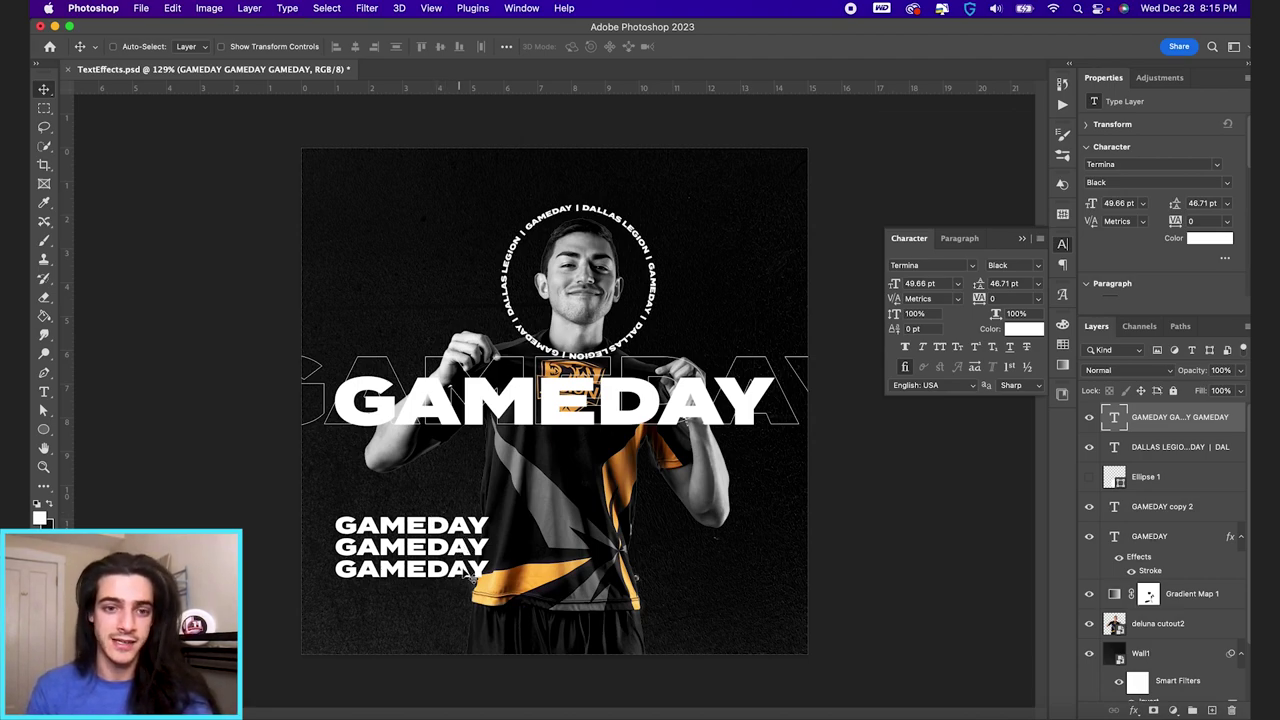
{"action": "left_click_drag", "start_coordinate": [466, 555], "coordinate": [448, 494]}
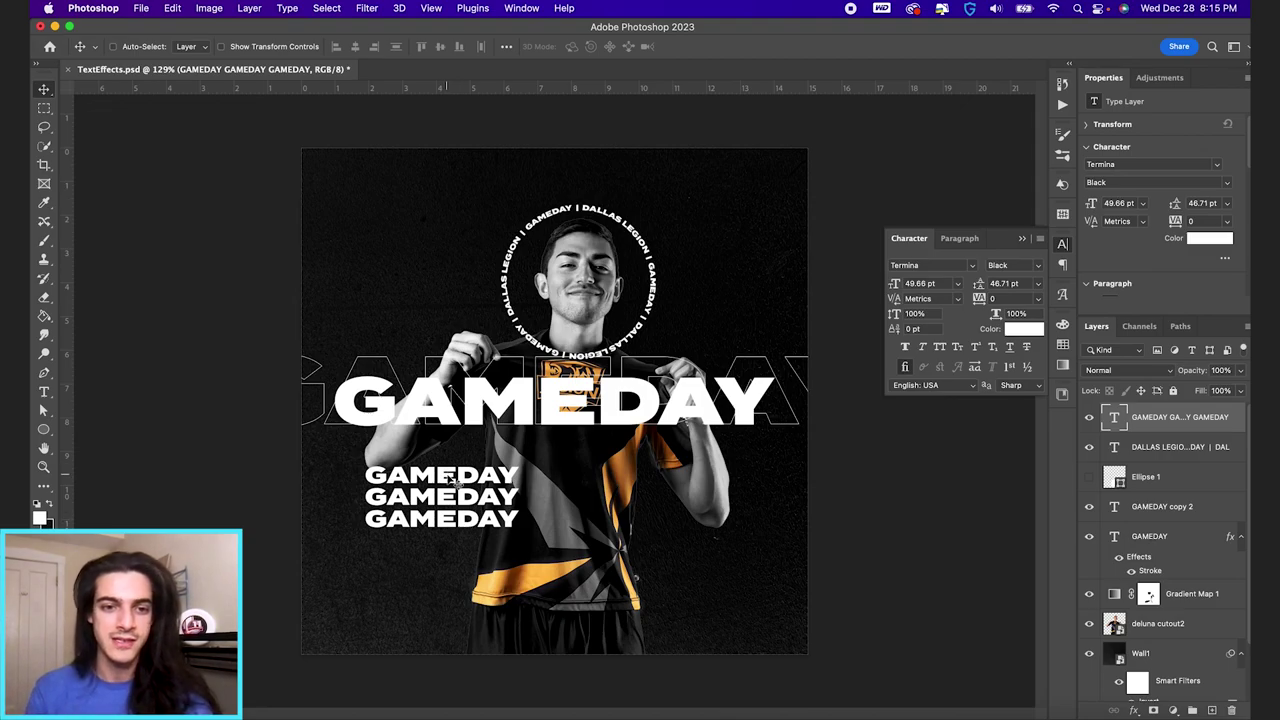
Duplicate the stacked text layer and give the duplicate a Stroke with 0% fill.
{"action": "scroll", "coordinate": [453, 481], "scroll_direction": "up", "scroll_amount": 5}
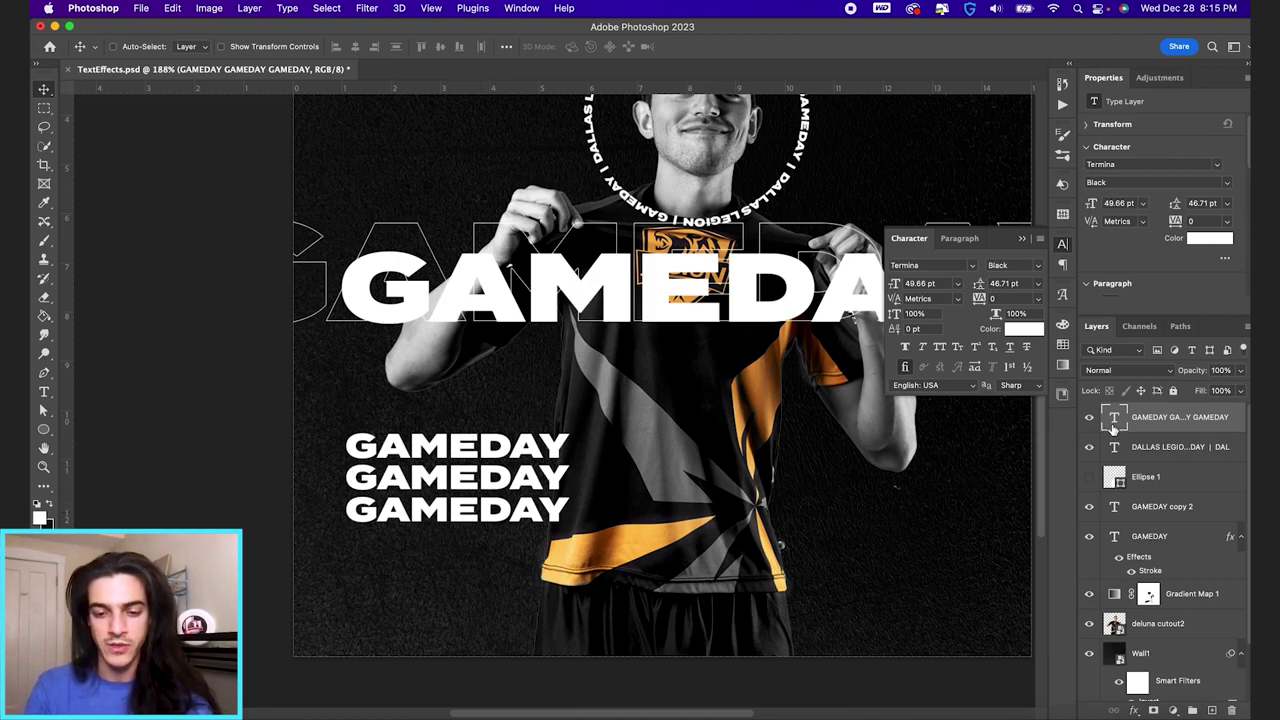
{"action": "key", "text": "super+j"}
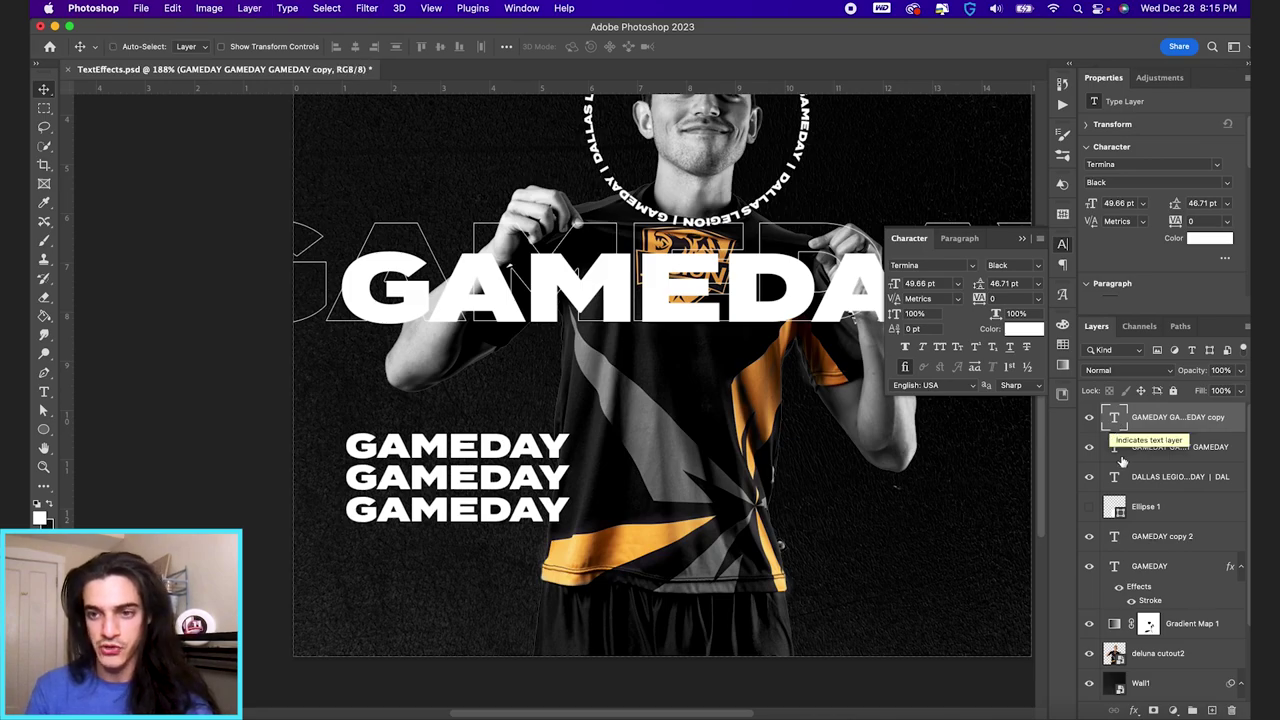
{"action": "left_click", "coordinate": [1134, 710]}
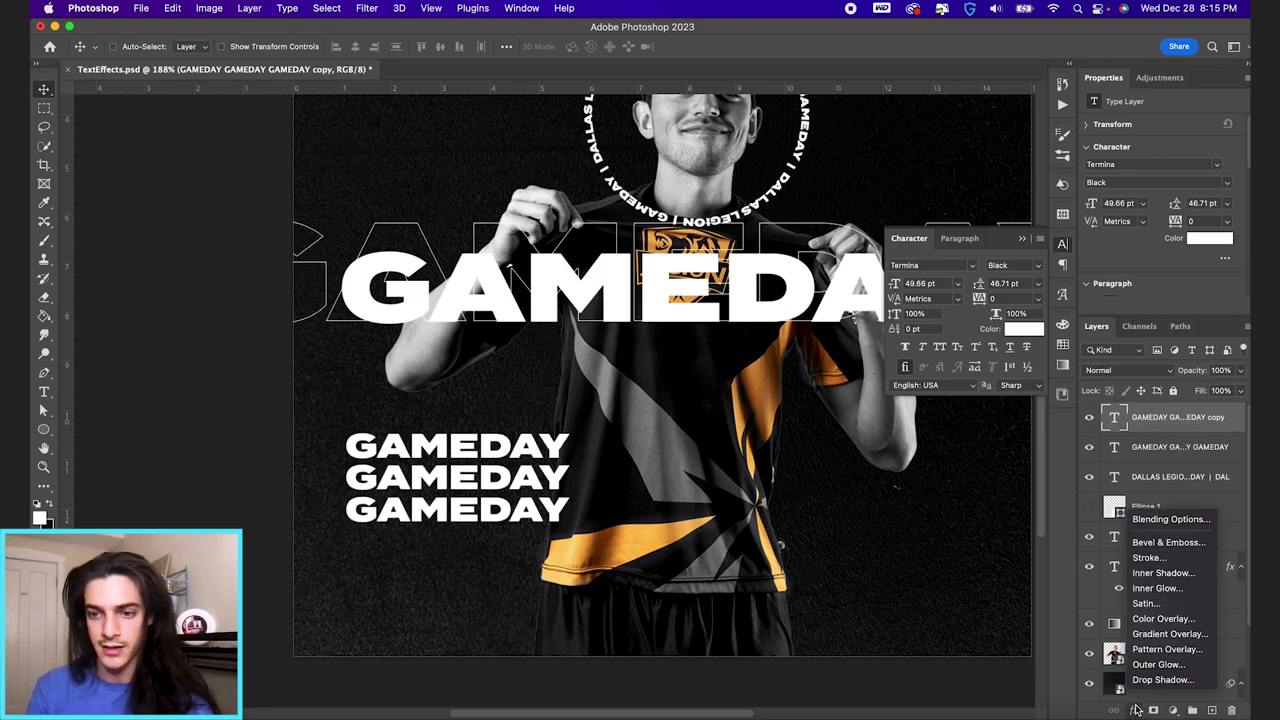
{"action": "left_click", "coordinate": [1146, 558]}
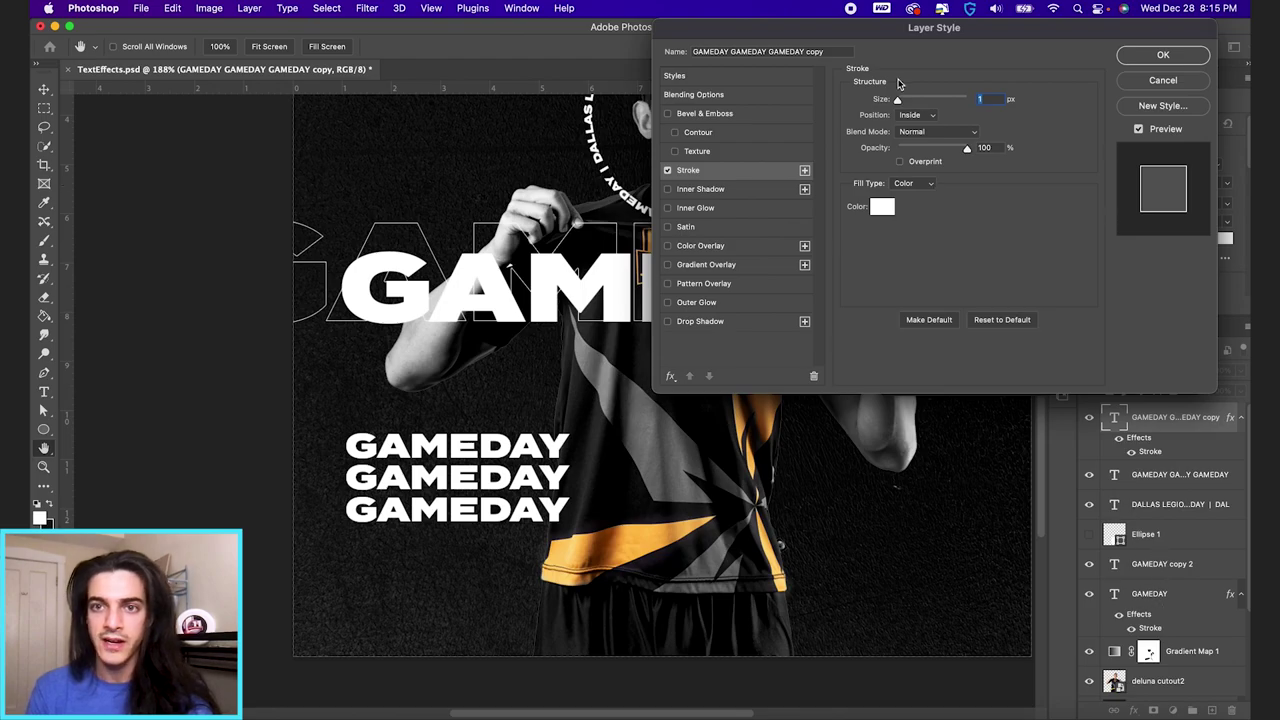
{"action": "left_click", "coordinate": [1163, 55]}
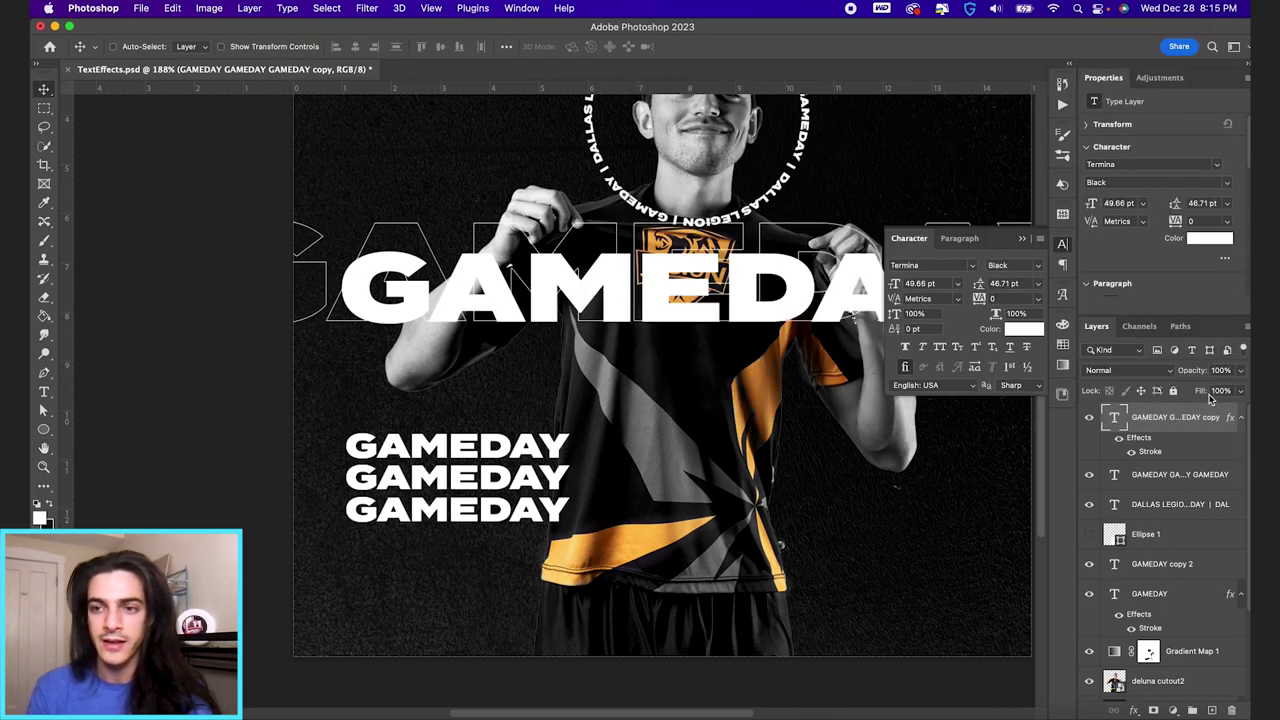
{"action": "left_click_drag", "start_coordinate": [1203, 392], "coordinate": [872, 398]}
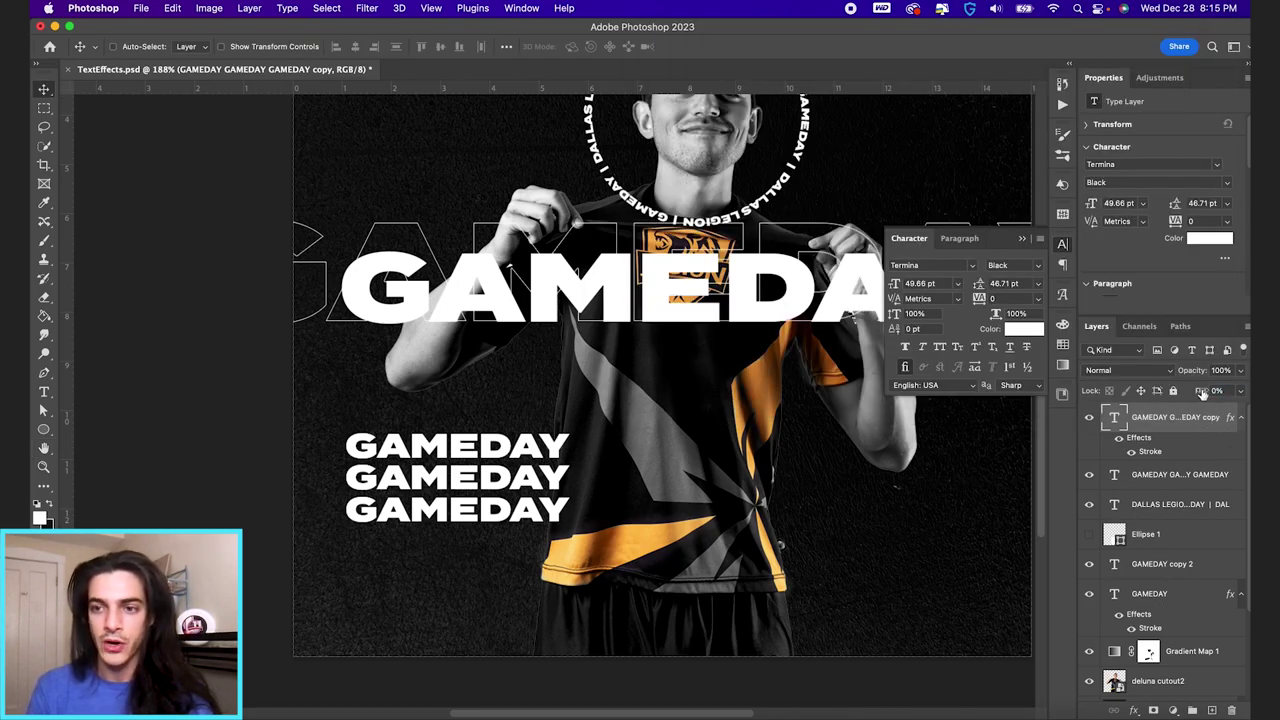
Delete the first and third lines from the solid white stacked text, keeping the middle GAMEDAY.
{"action": "left_click", "coordinate": [1089, 475]}
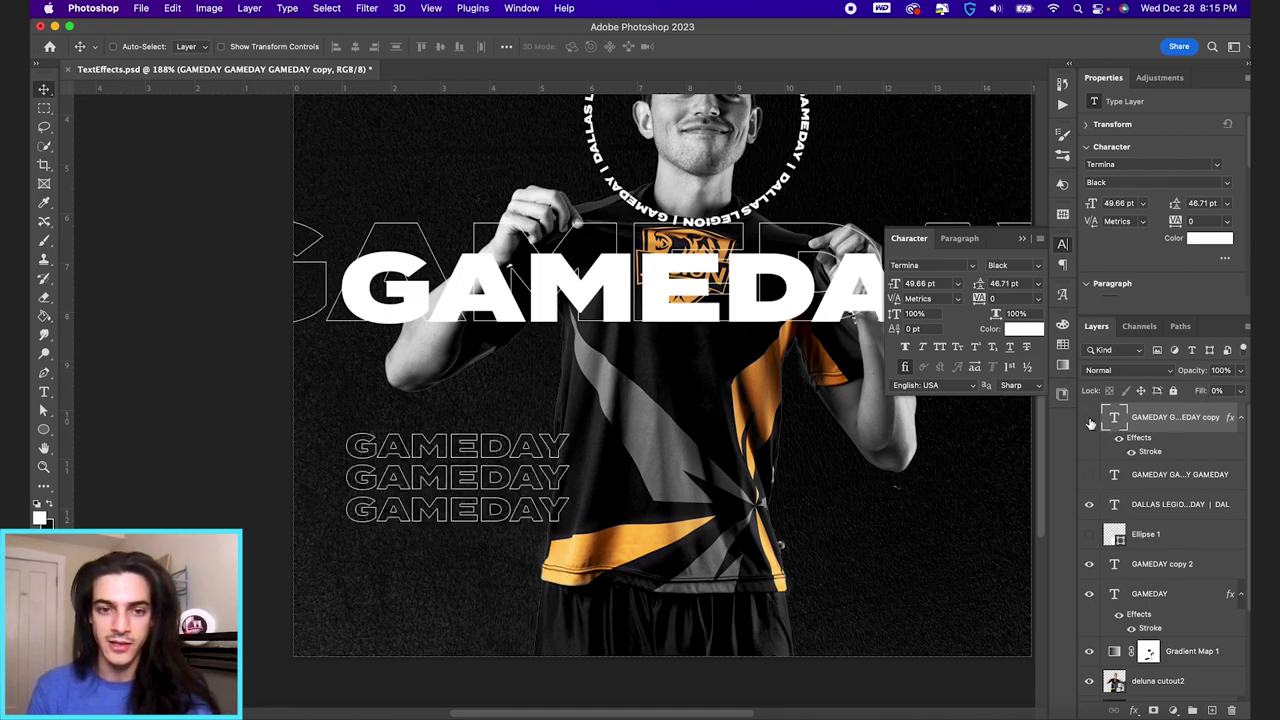
{"action": "left_click", "coordinate": [1089, 418]}
{"action": "left_click", "coordinate": [1089, 418]}
{"action": "left_click", "coordinate": [1089, 476]}
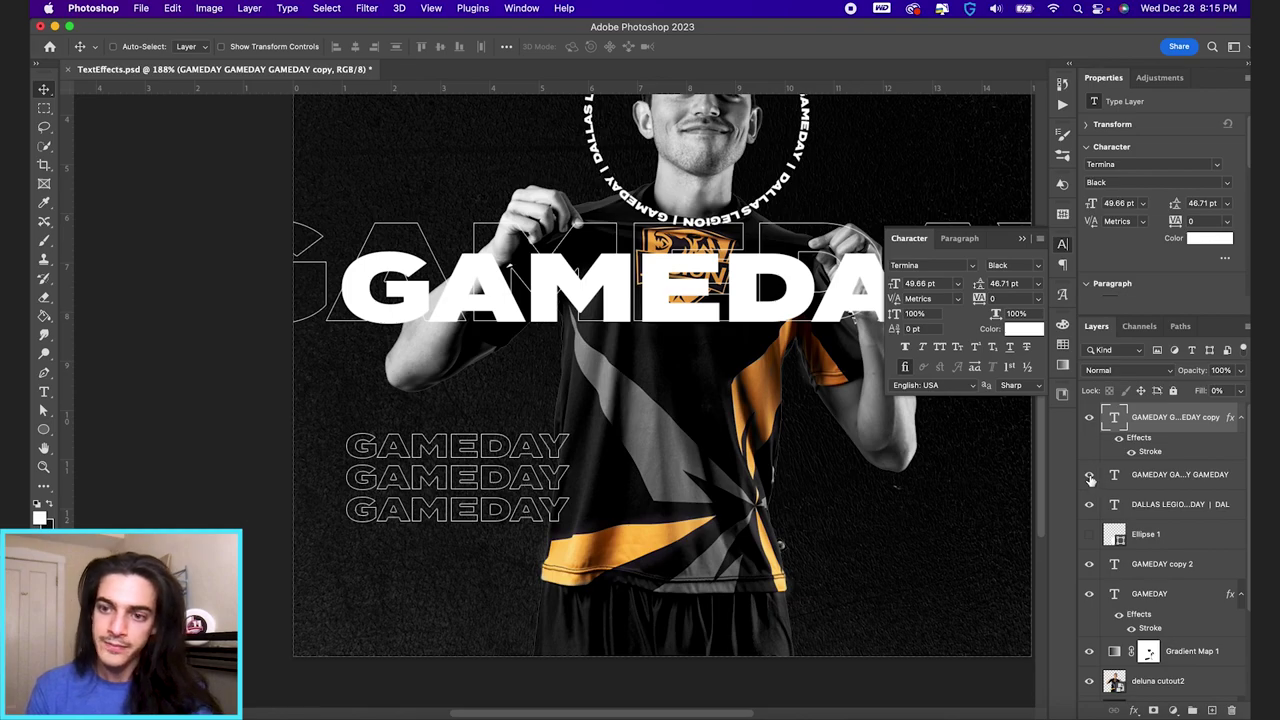
{"action": "double_click", "coordinate": [1114, 478]}
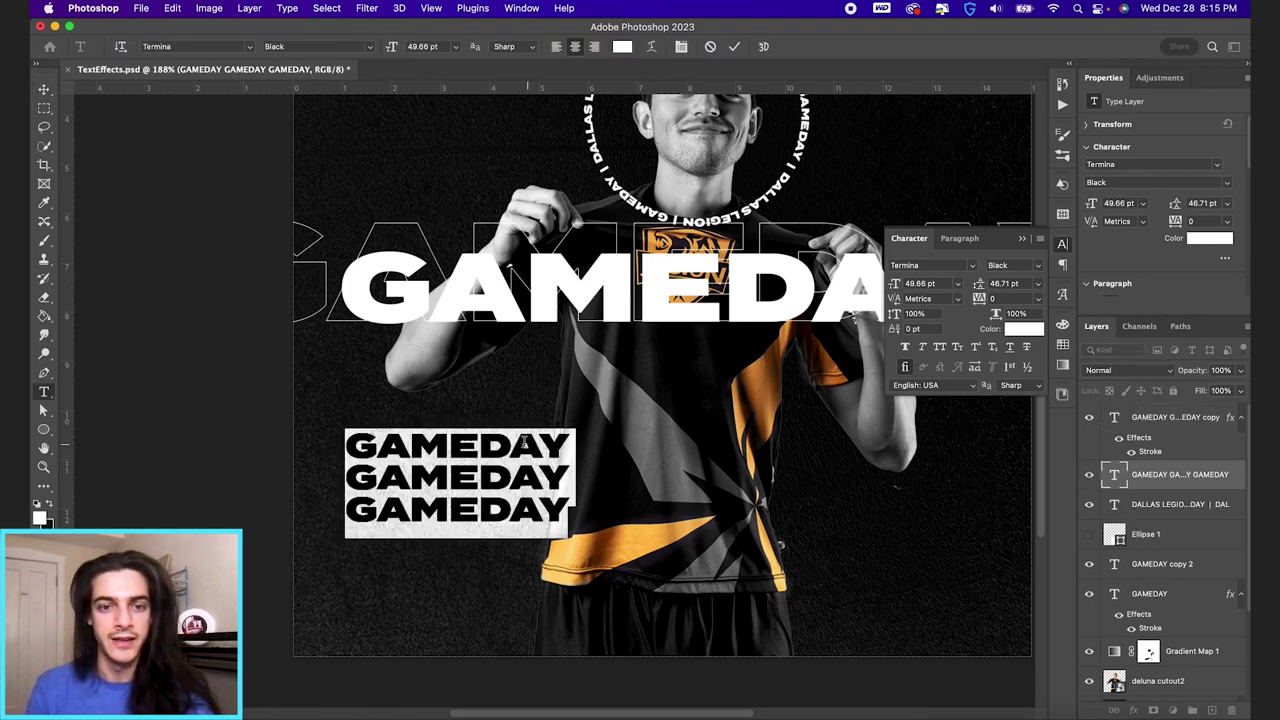
{"action": "key", "text": "BackSpace"}
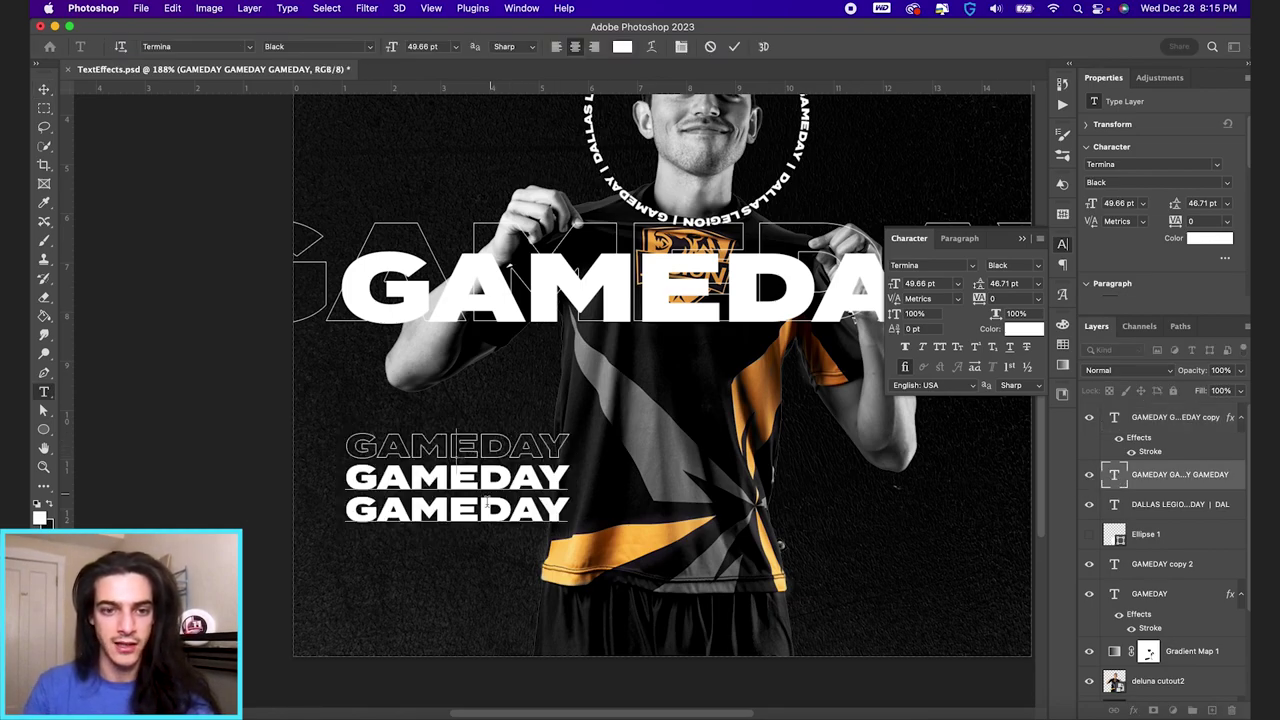
{"action": "triple_click", "coordinate": [478, 510]}
{"action": "key", "text": "BackSpace"}
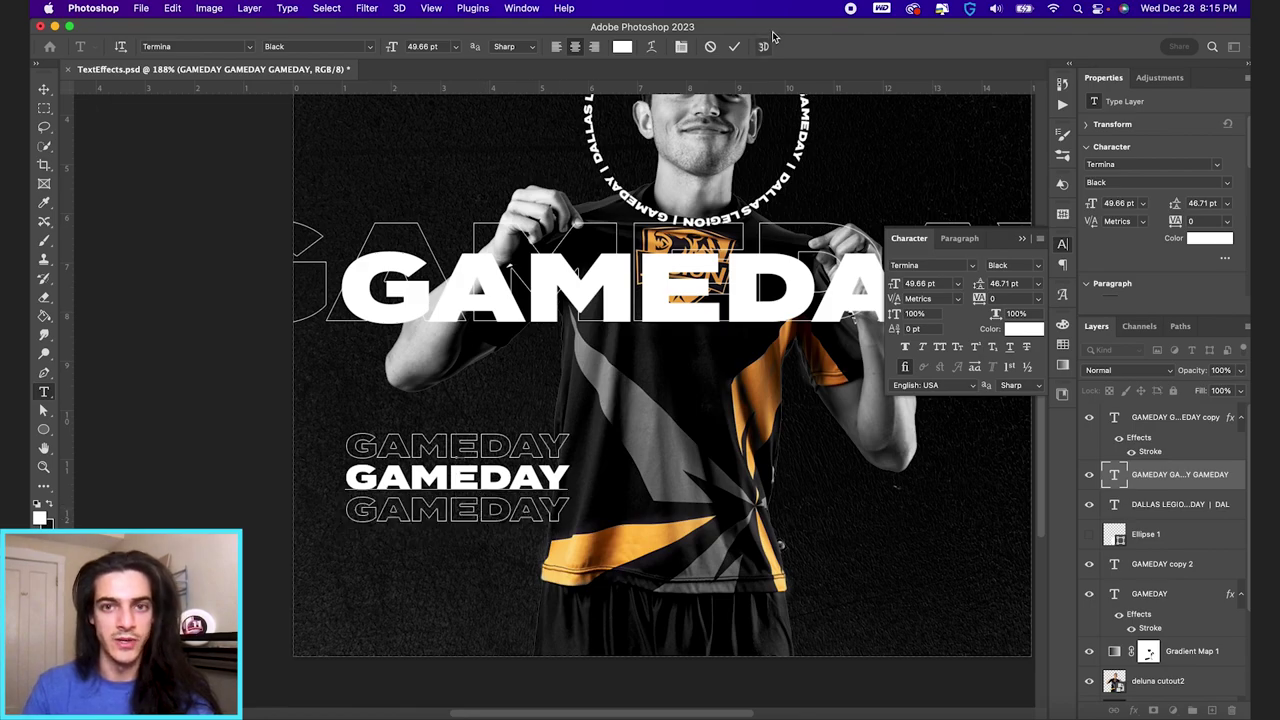
{"action": "left_click", "coordinate": [736, 50]}
Move both stacked text layers together up and to the left.
{"action": "scroll", "coordinate": [745, 435], "scroll_direction": "down", "scroll_amount": 3}
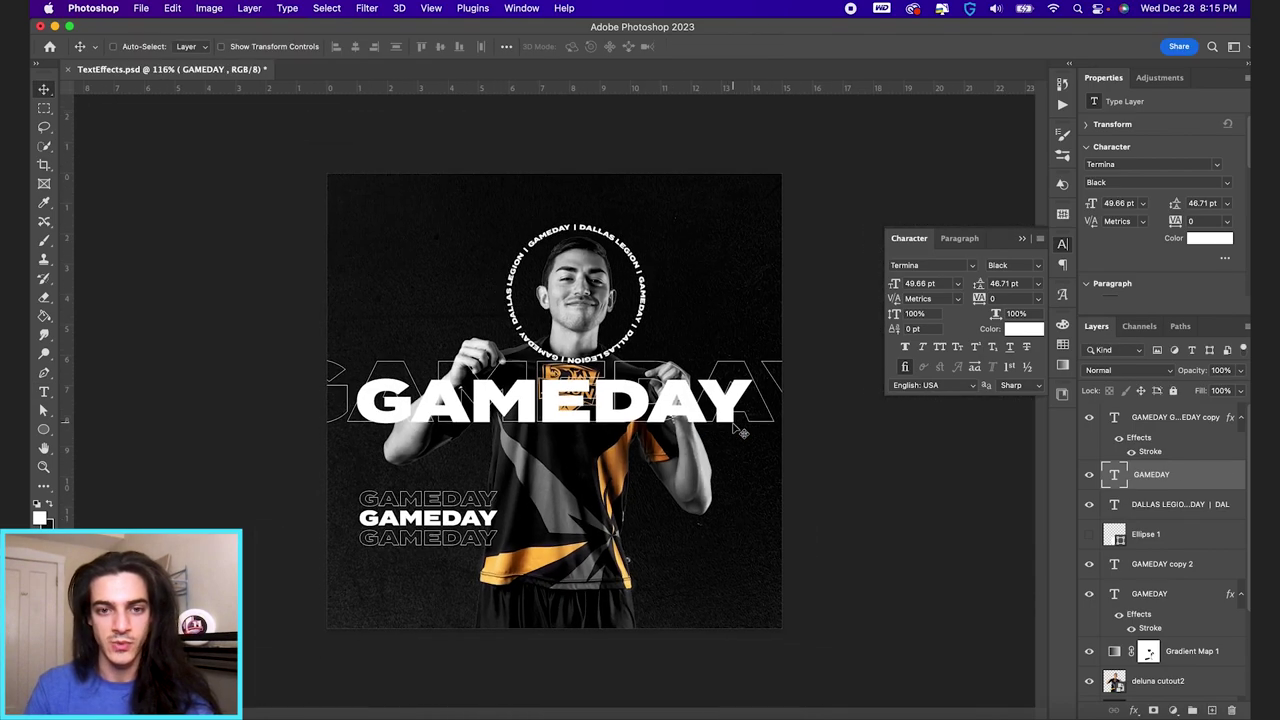
{"action": "left_click", "coordinate": [1172, 418], "text": "shift"}
{"action": "left_click_drag", "start_coordinate": [610, 552], "coordinate": [596, 536]}
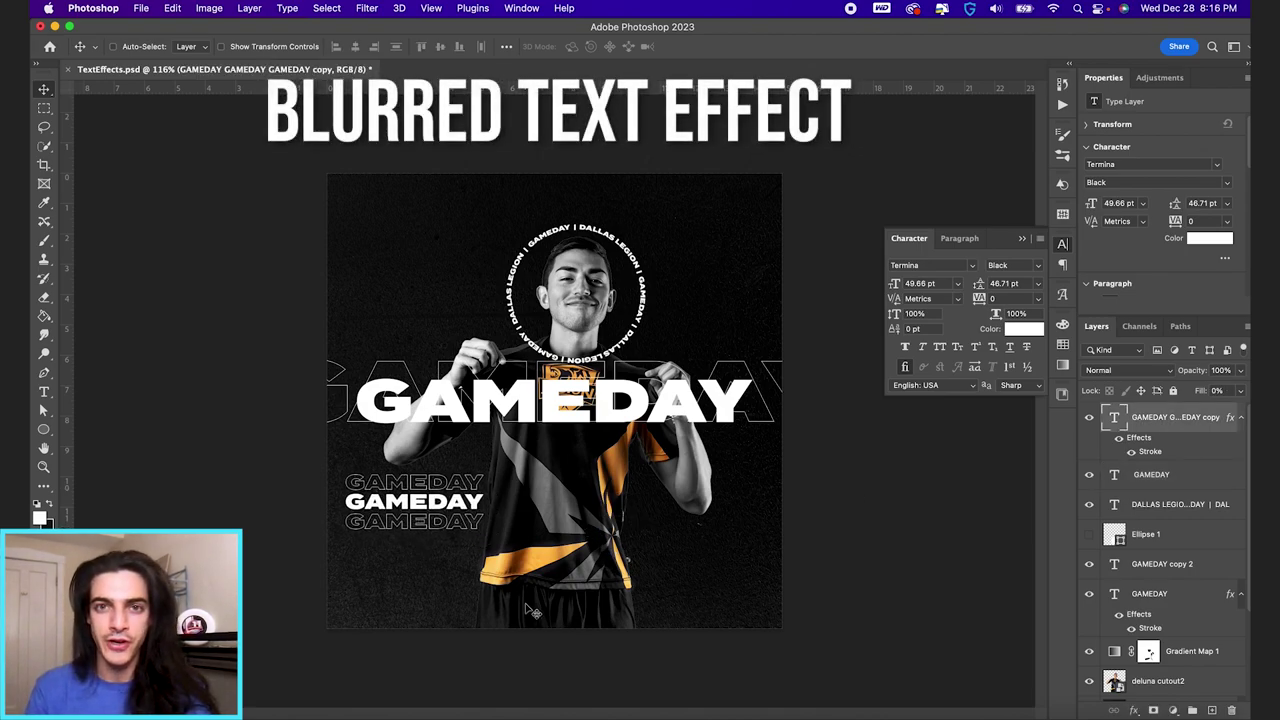
Move the GAMEDAY copy layer to the top, then enlarge and centre it along the canvas bottom.
{"action": "left_click_drag", "start_coordinate": [1120, 594], "coordinate": [1120, 418]}
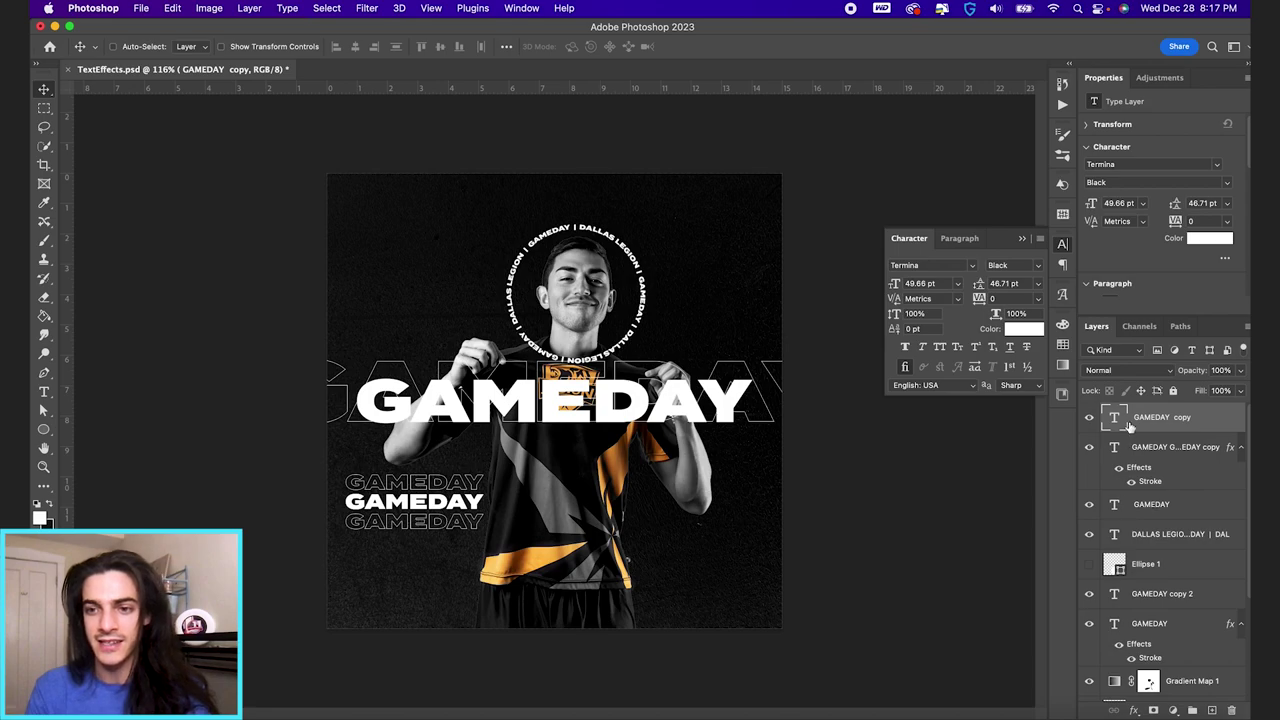
{"action": "left_click_drag", "start_coordinate": [615, 440], "coordinate": [752, 461]}
{"action": "key", "text": "ctrl+t"}
{"action": "key", "text": "Return"}
{"action": "left_click_drag", "start_coordinate": [690, 517], "coordinate": [714, 517]}
Convert the GAMEDAY copy text layer to a smart object with Convert for Smart Filters.
{"action": "left_click", "coordinate": [368, 7]}
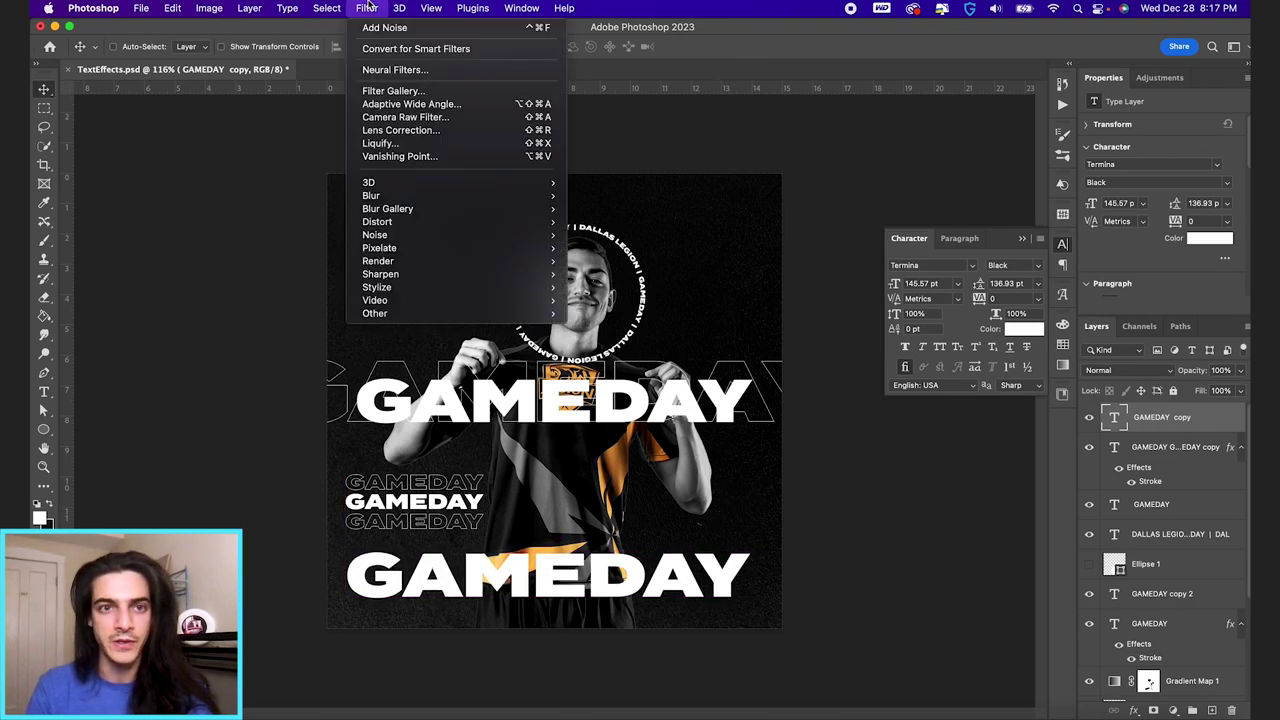
{"action": "left_click", "coordinate": [392, 51]}
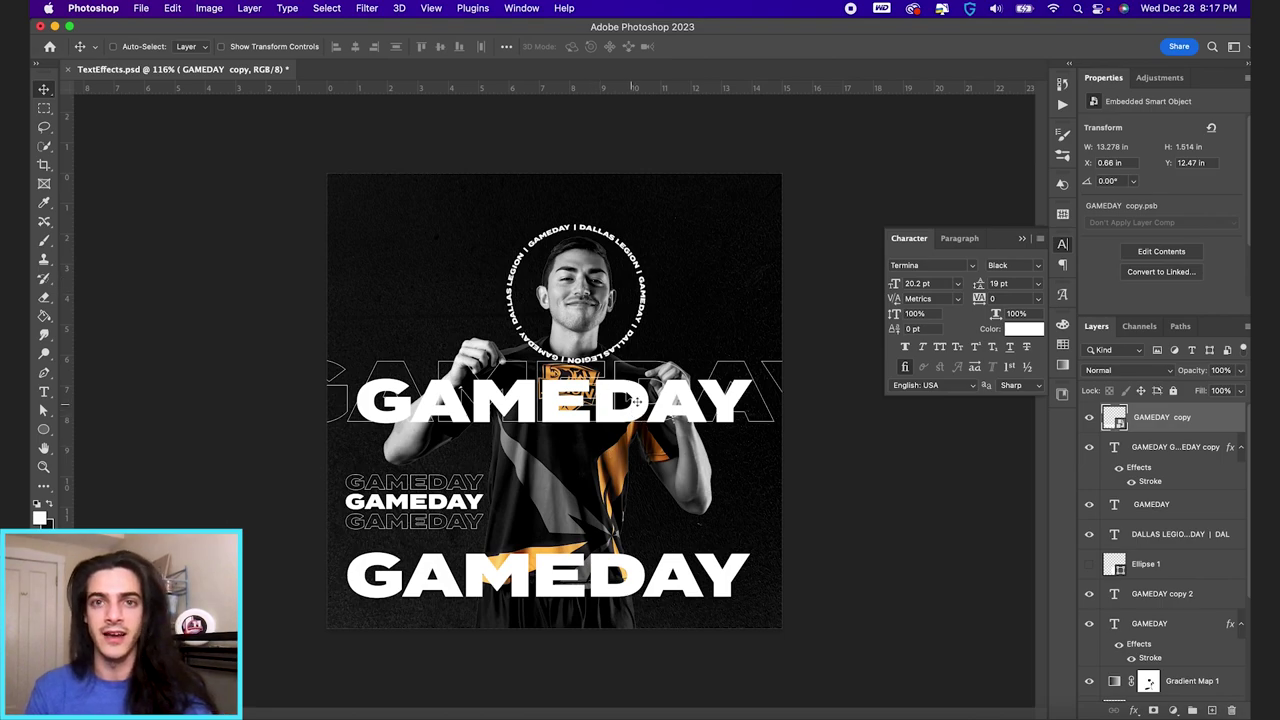
{"action": "left_click", "coordinate": [369, 7]}
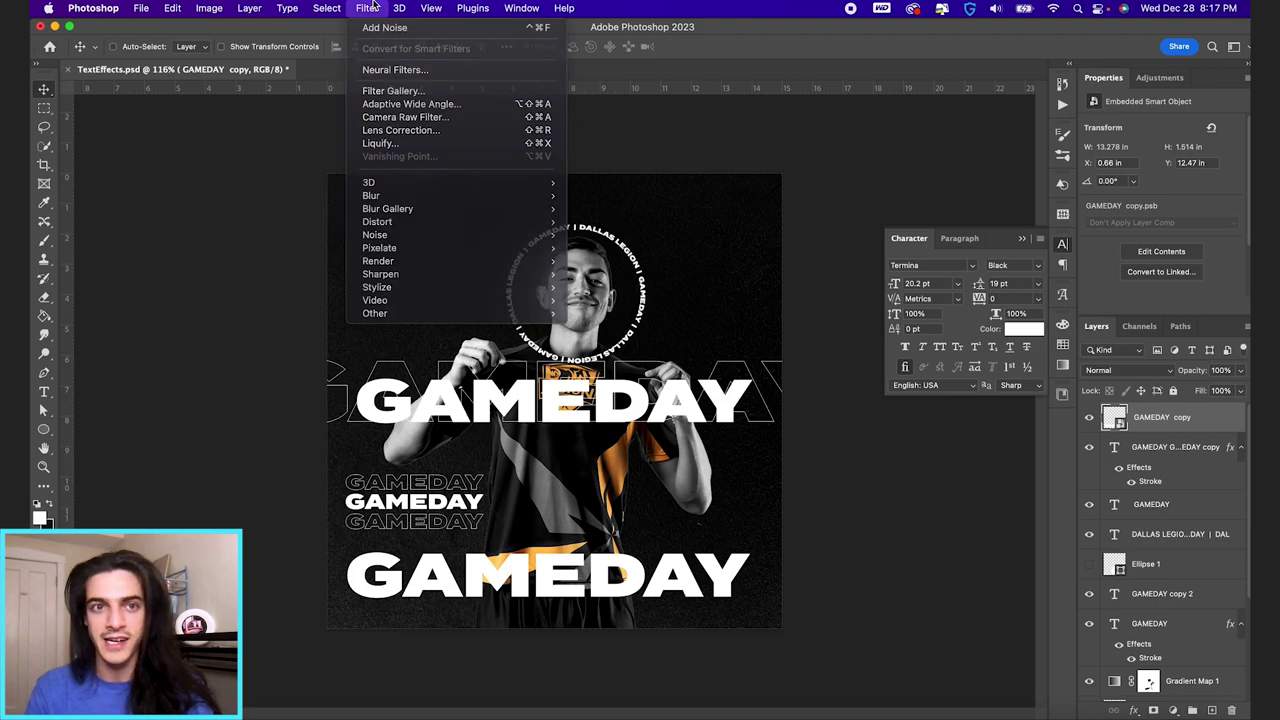
{"action": "key", "text": "Escape"}
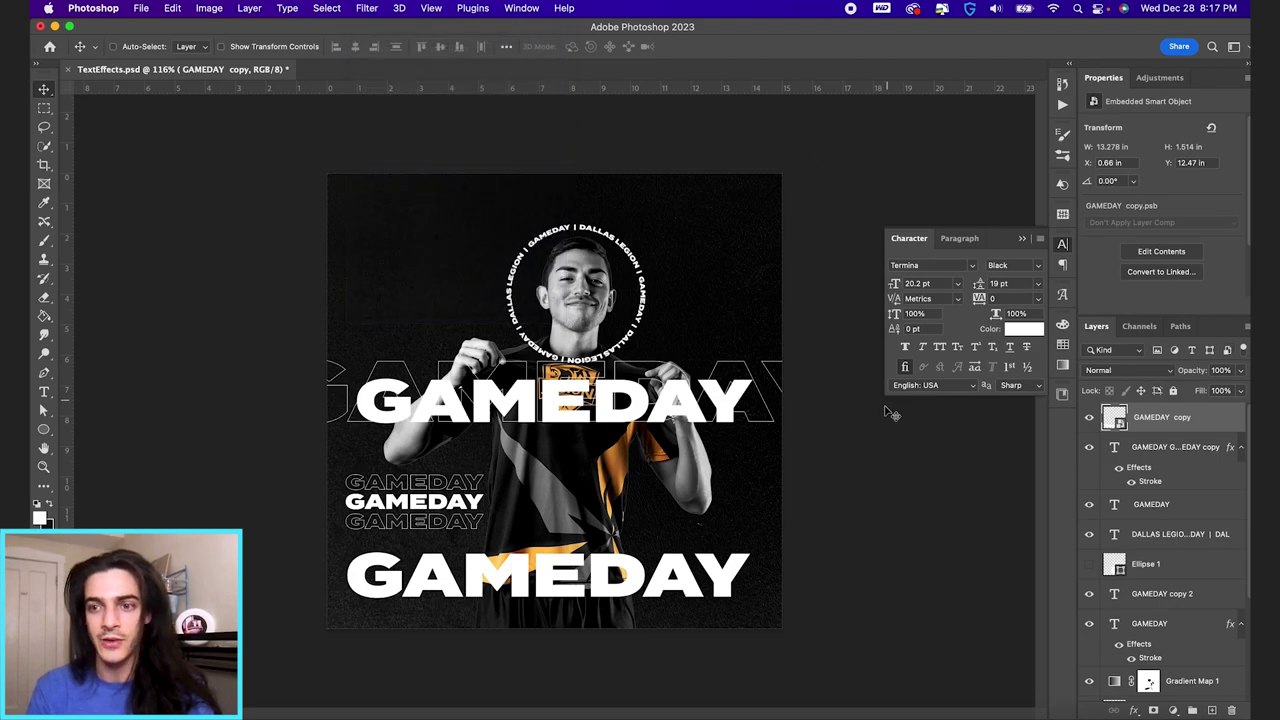
Apply a Spin Radial Blur of amount 20 to the bottom GAMEDAY text.
{"action": "left_click", "coordinate": [368, 7]}
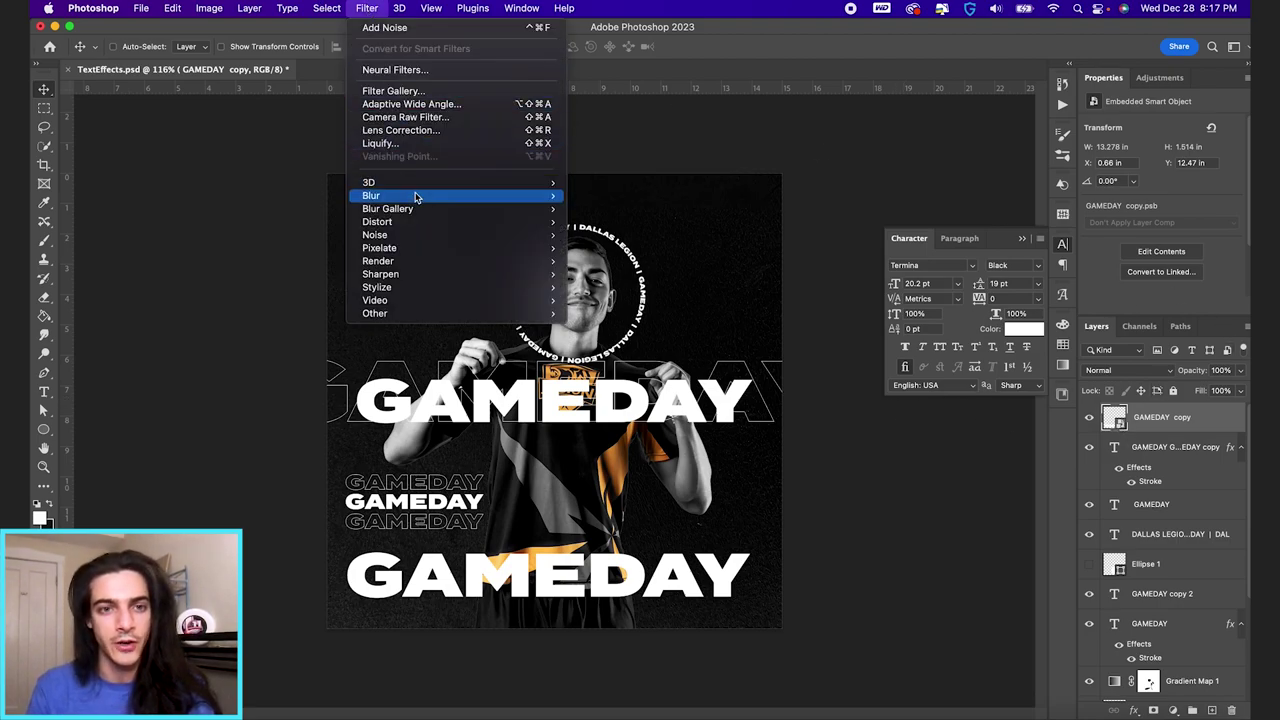
{"action": "mouse_move", "coordinate": [417, 197]}
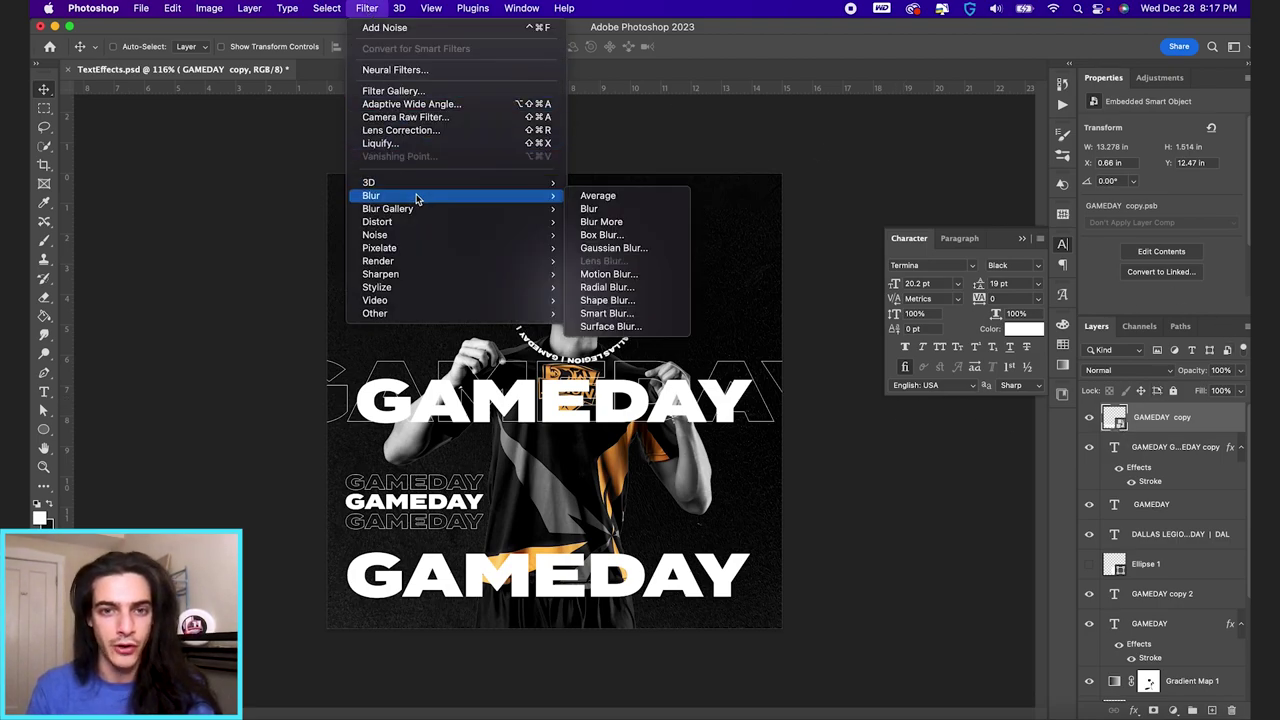
{"action": "left_click", "coordinate": [645, 289]}
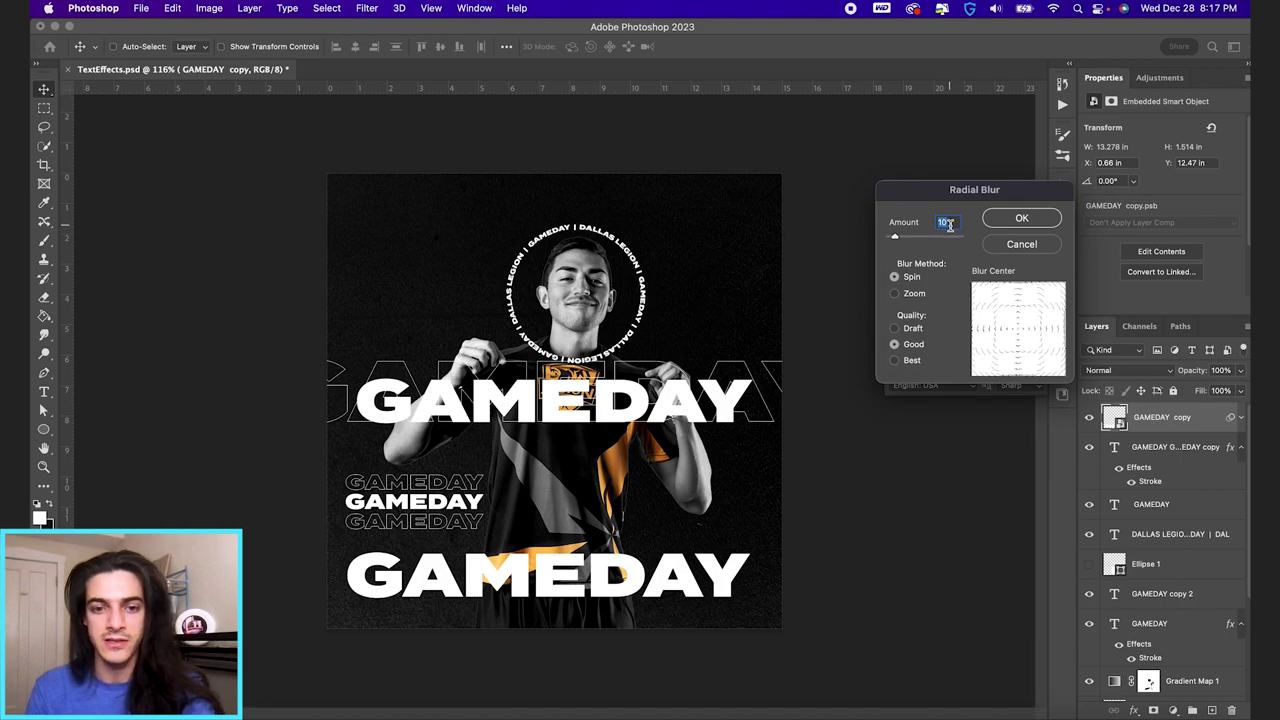
{"action": "type", "text": "20"}
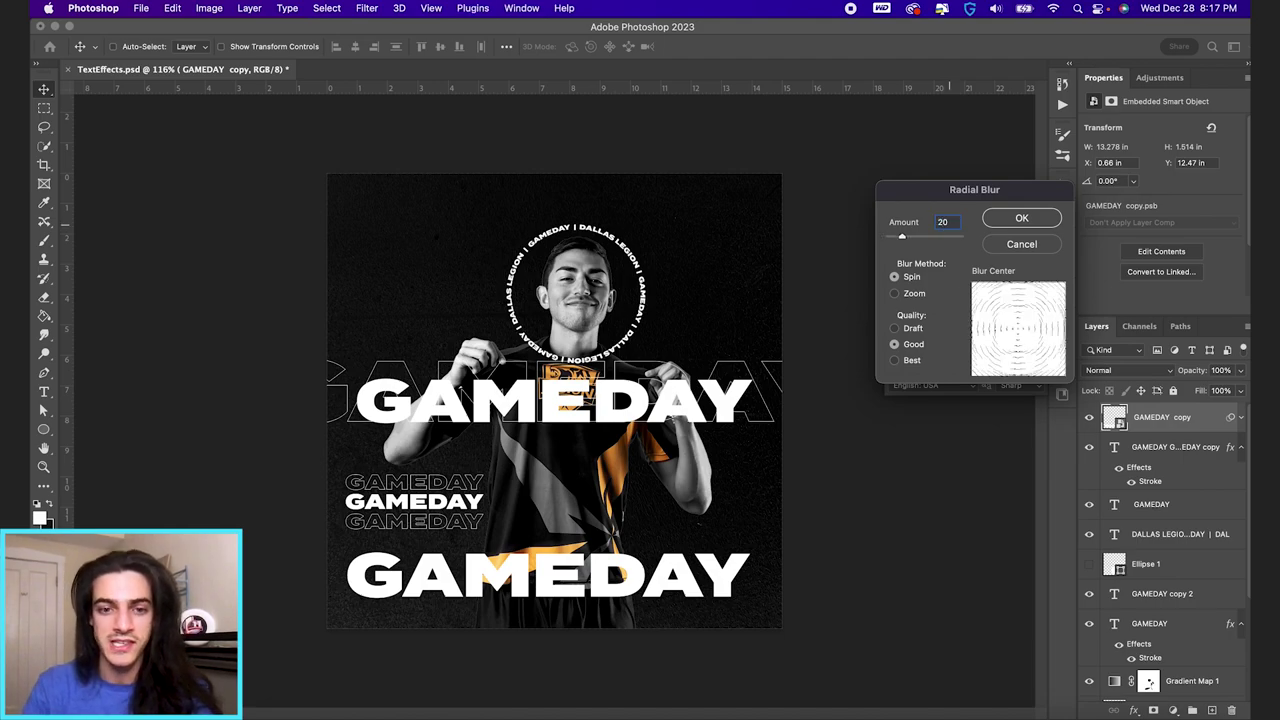
{"action": "key", "text": "Return"}
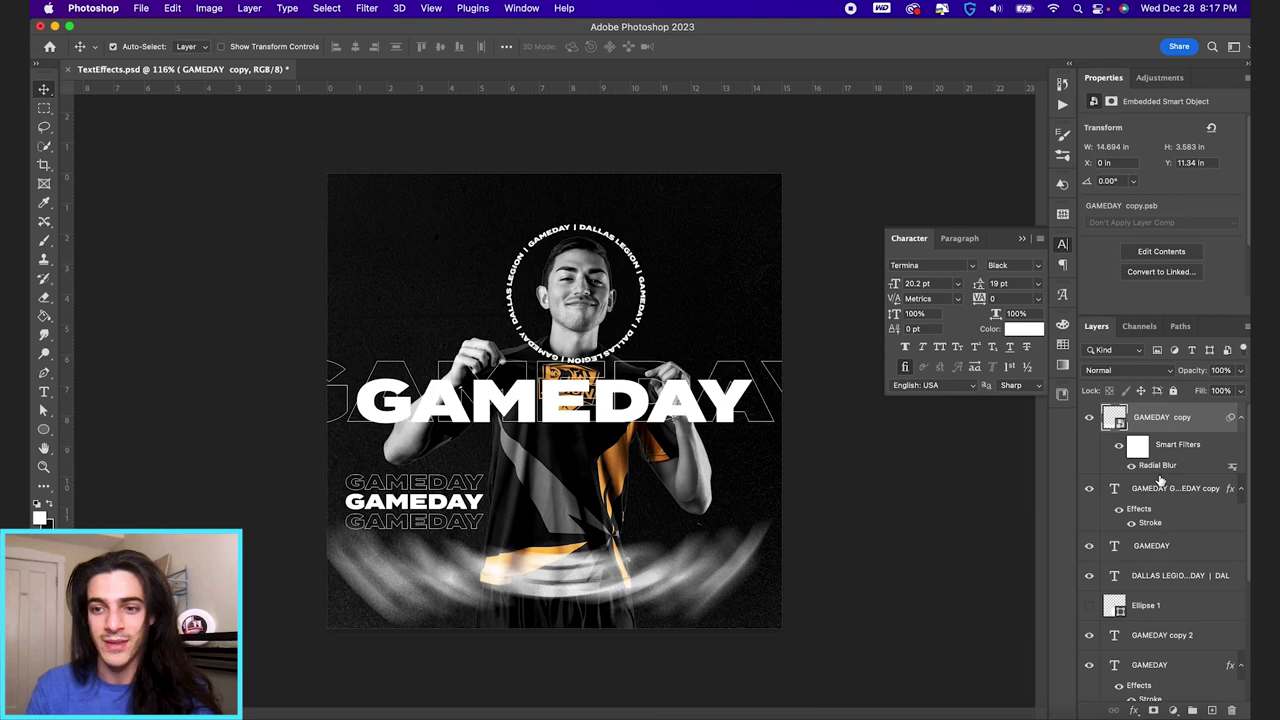
Reconfirm the Radial Blur settings unchanged and duplicate the blurred GAMEDAY layer.
{"action": "double_click", "coordinate": [1159, 469]}
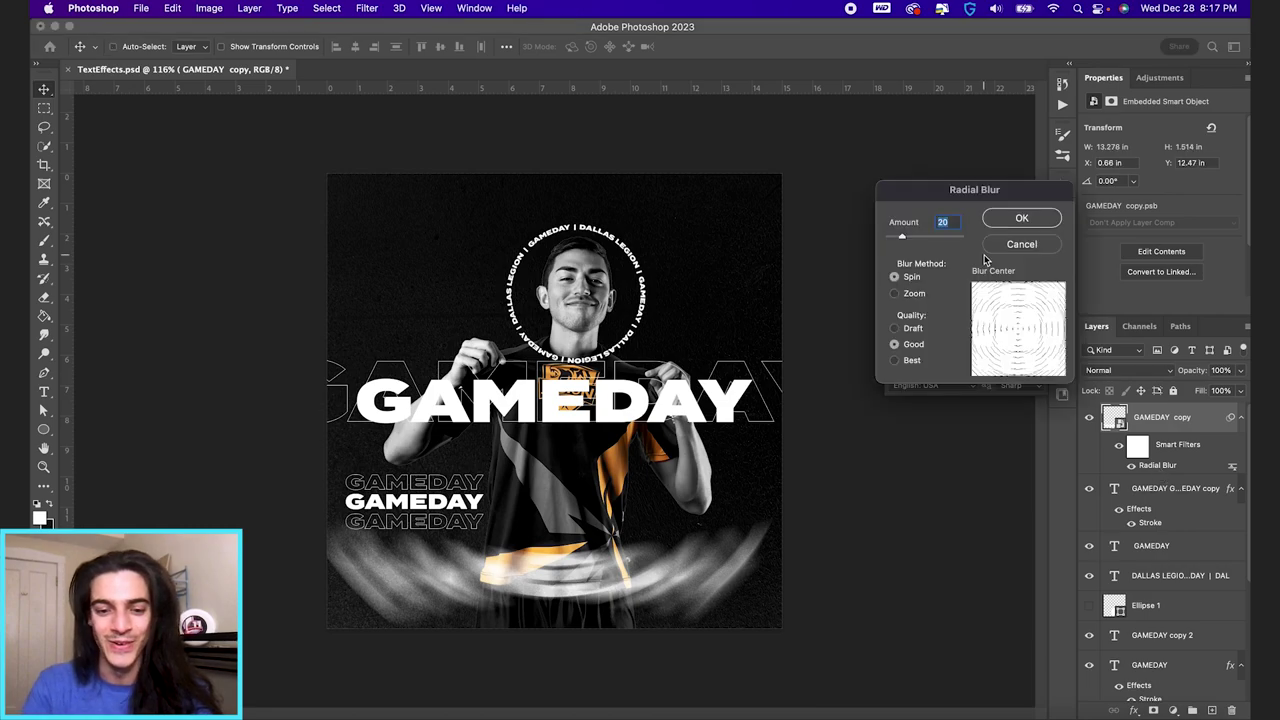
{"action": "left_click", "coordinate": [1021, 218]}
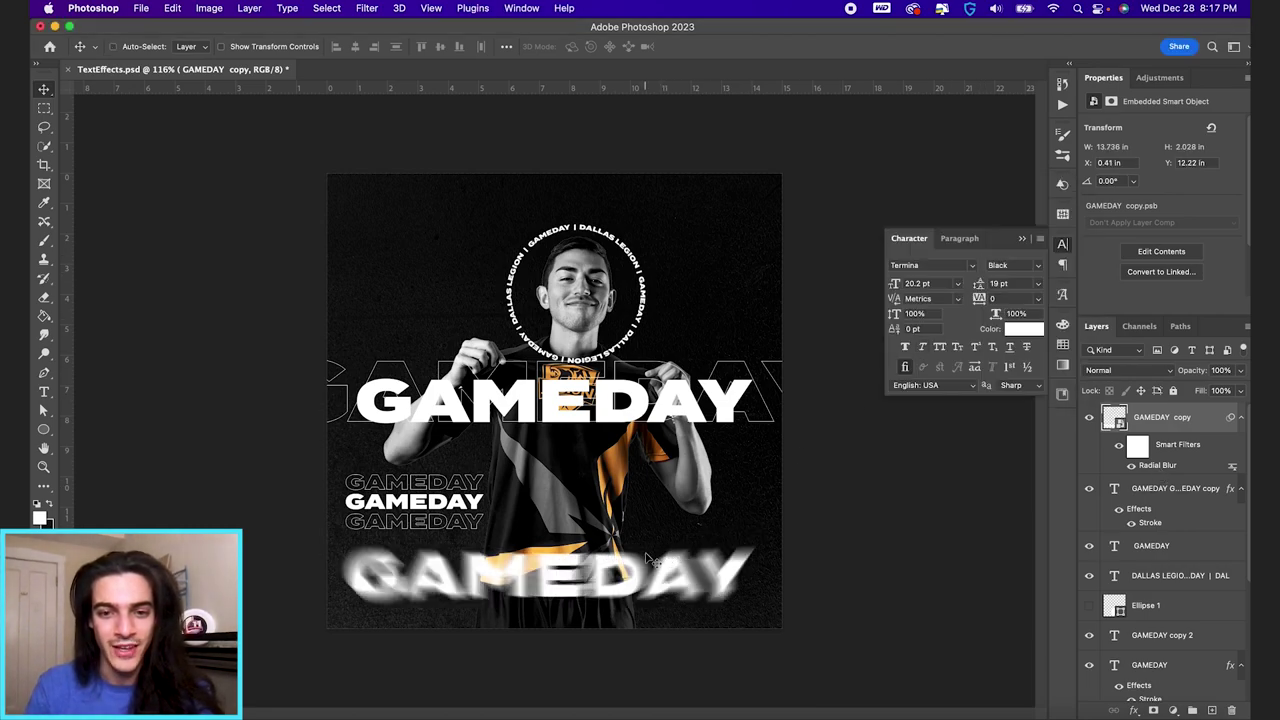
{"action": "scroll", "coordinate": [648, 560], "scroll_direction": "up", "scroll_amount": 1}
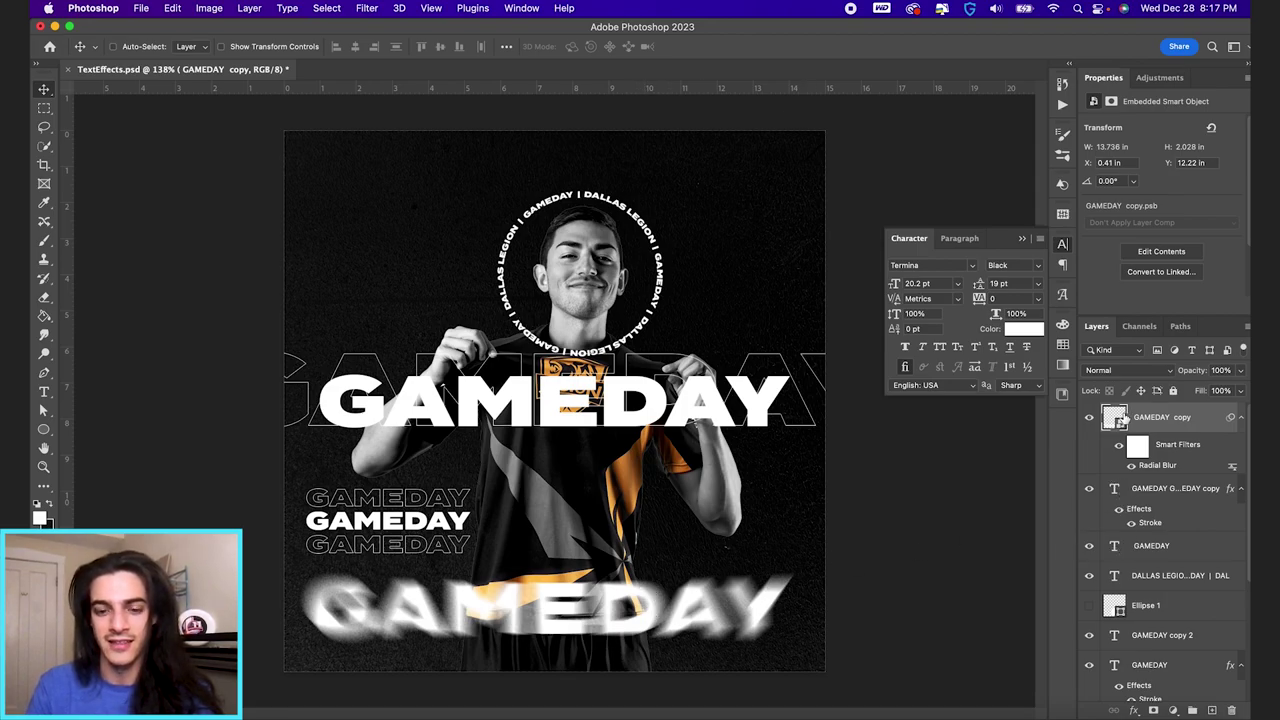
{"action": "key", "text": "super+j"}
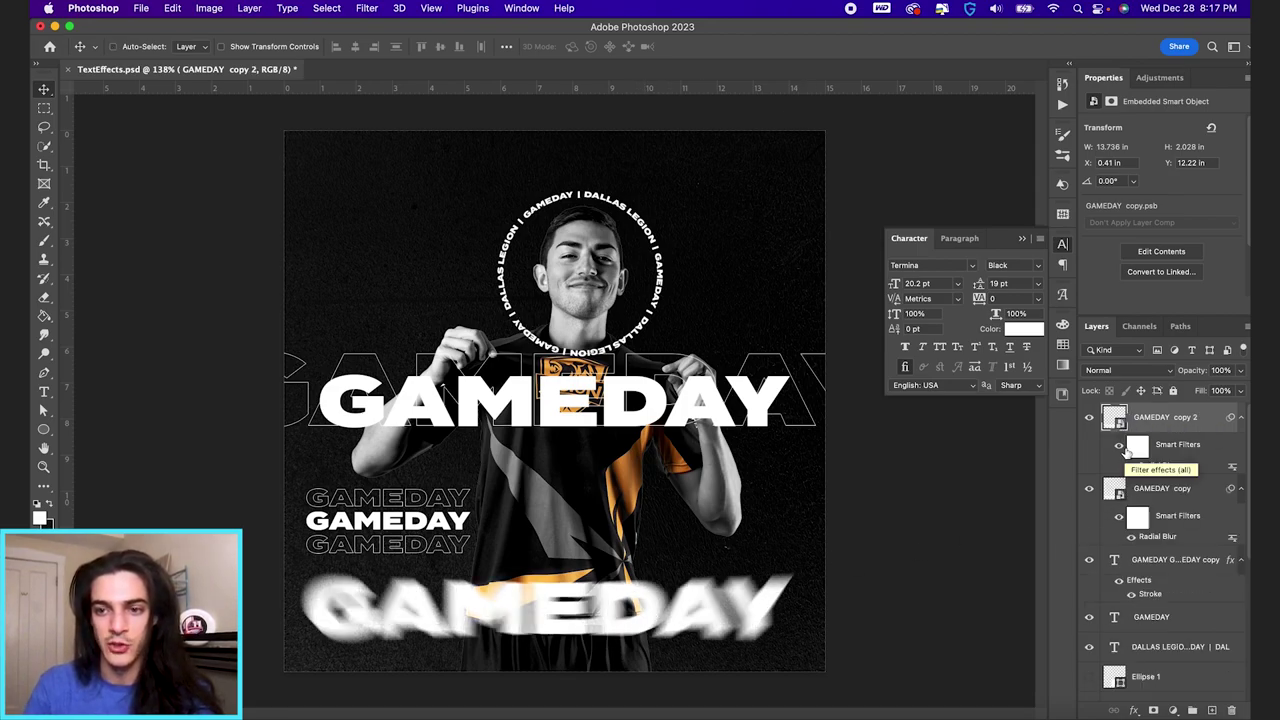
Disable GAMEDAY copy 2's smart filters and hide it, then switch GAMEDAY copy's Radial Blur to Zoom.
{"action": "left_click", "coordinate": [1119, 446]}
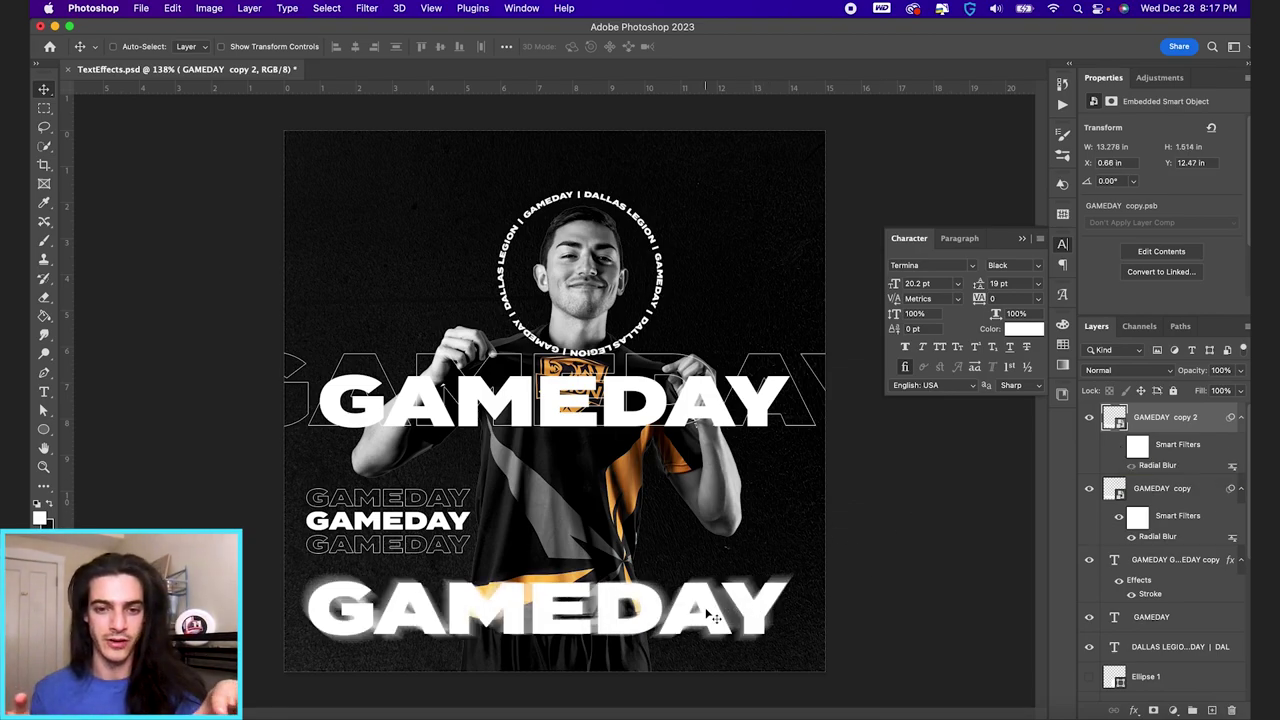
{"action": "left_click", "coordinate": [1089, 420]}
{"action": "double_click", "coordinate": [1160, 537]}
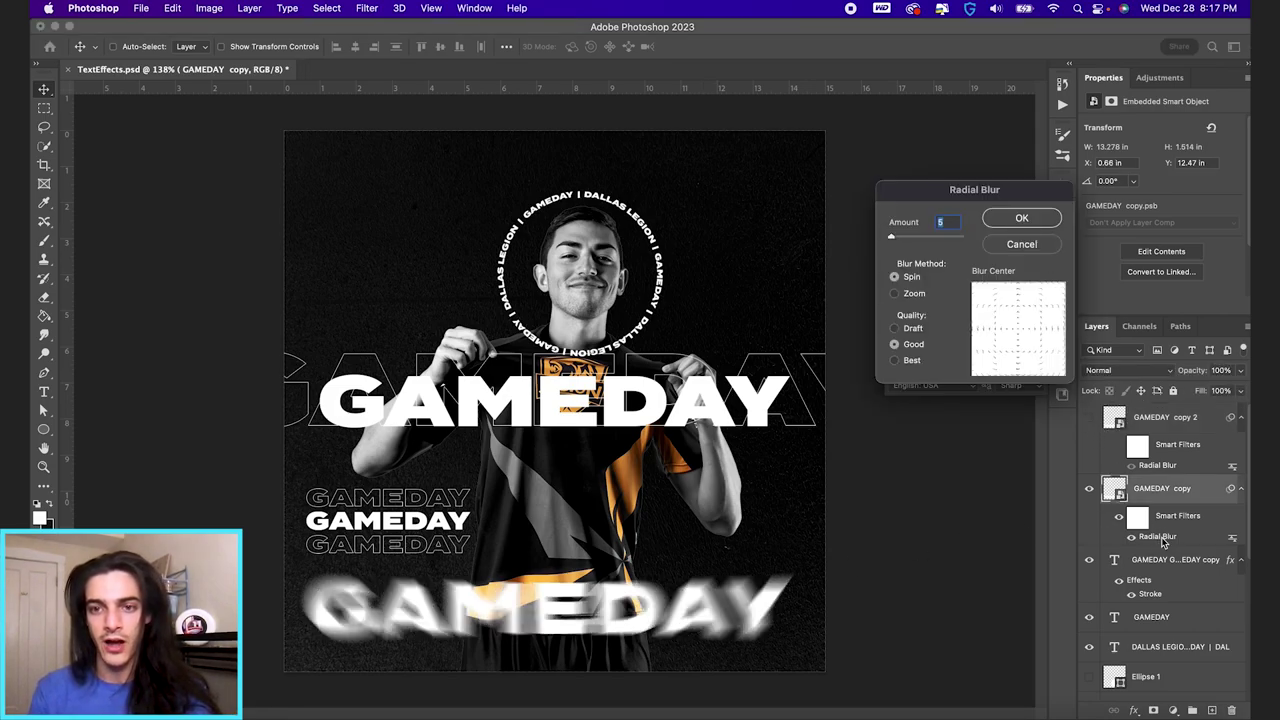
{"action": "left_click", "coordinate": [911, 295]}
{"action": "left_click", "coordinate": [1010, 218]}
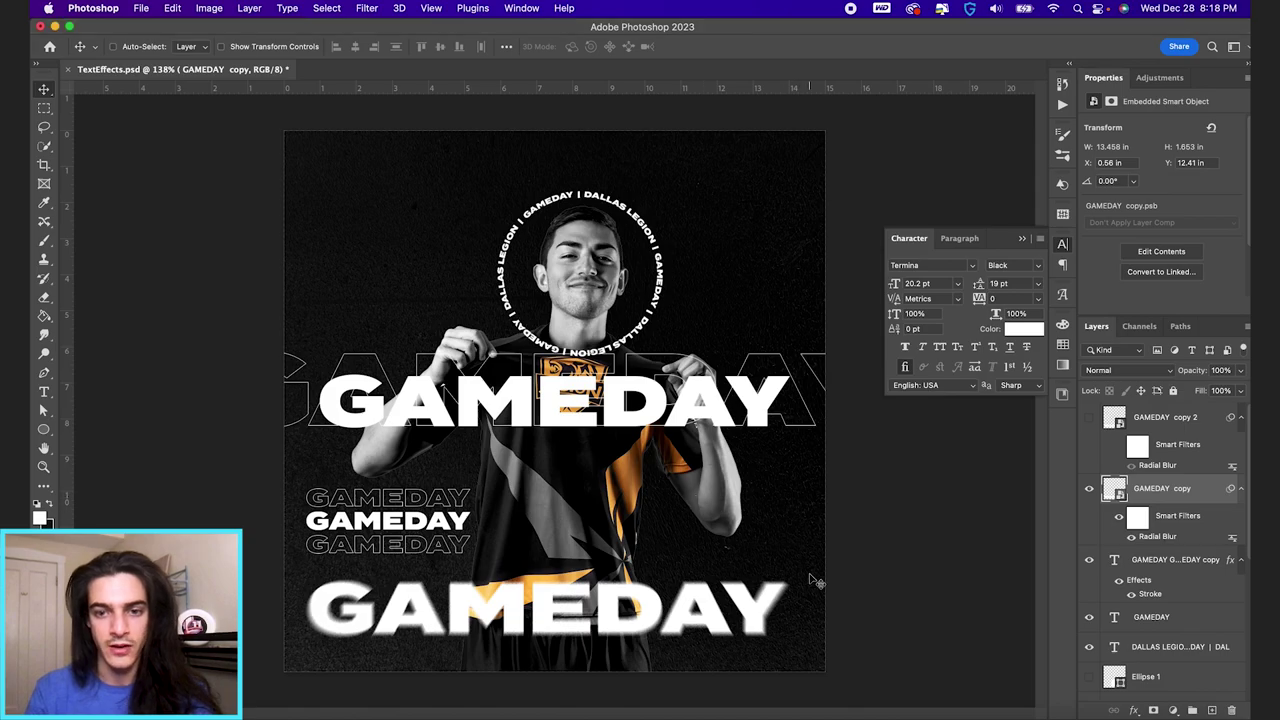
Scroll the Layers panel and bring up the Filter menu.
{"action": "scroll", "coordinate": [787, 612], "scroll_direction": "up", "scroll_amount": 3}
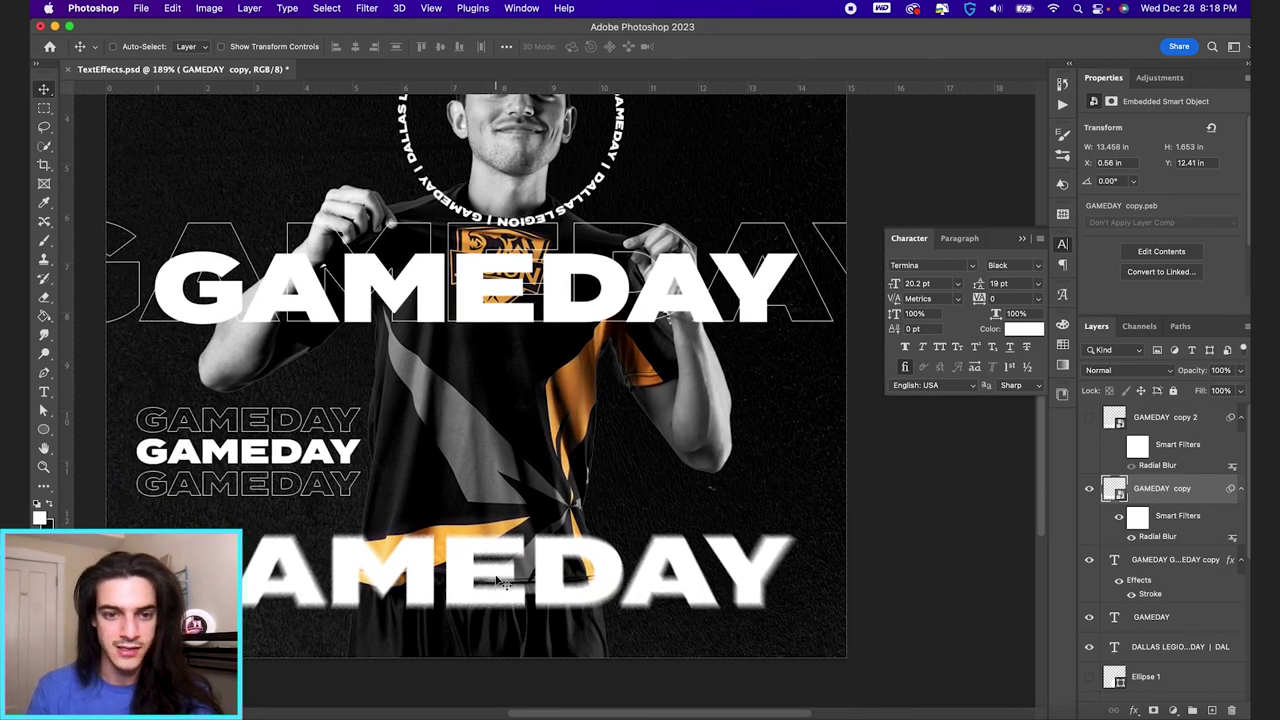
{"action": "scroll", "coordinate": [503, 585], "scroll_direction": "up", "scroll_amount": 2}
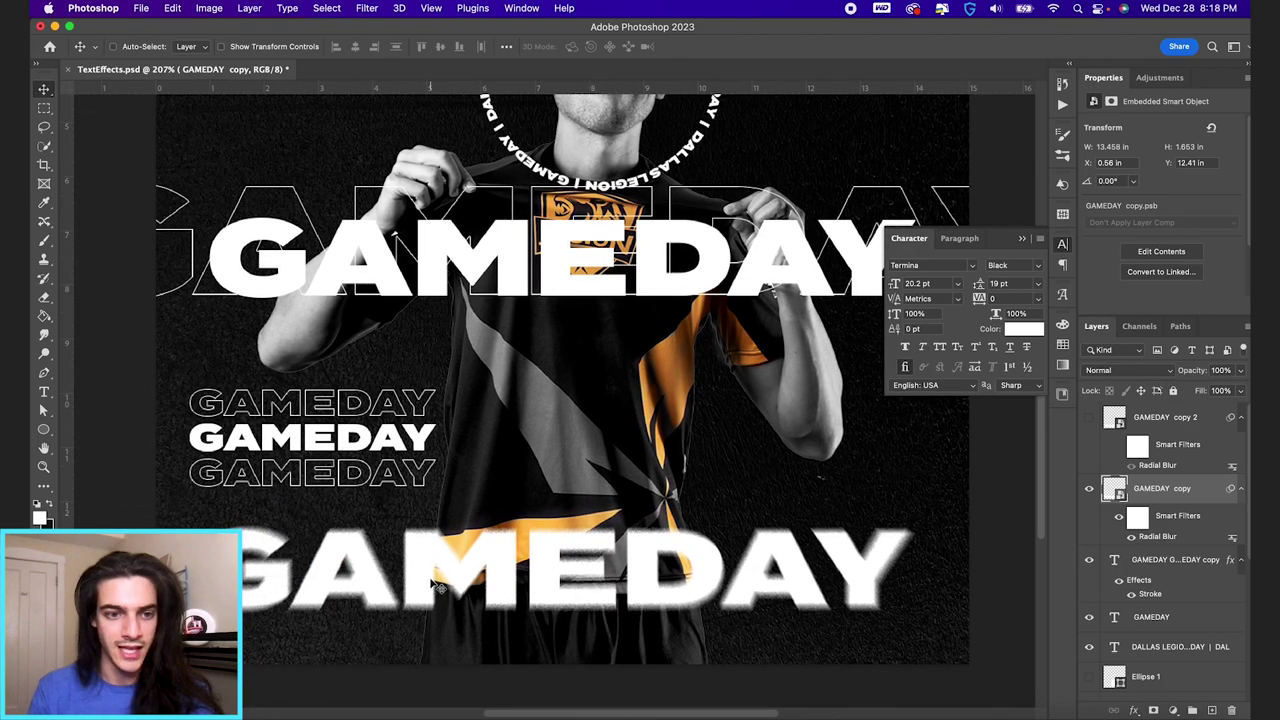
{"action": "scroll", "coordinate": [455, 530], "scroll_direction": "down", "scroll_amount": 3}
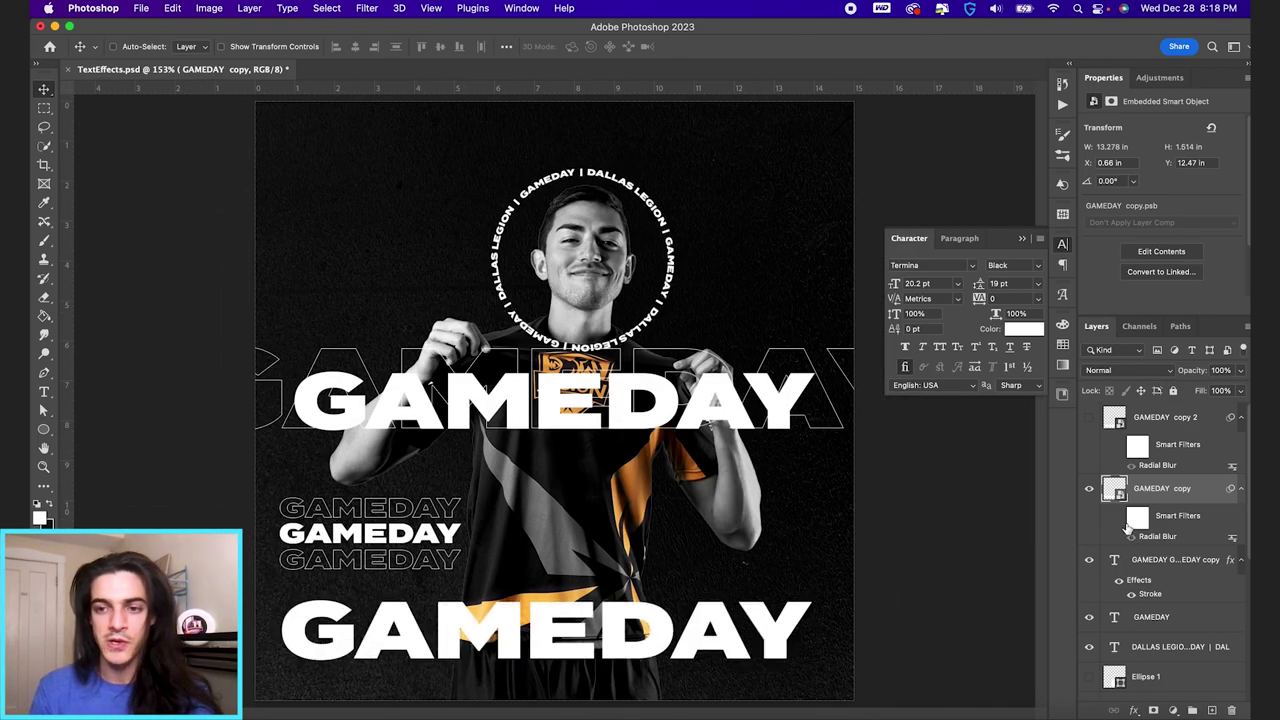
{"action": "left_click", "coordinate": [362, 8]}
Add a Motion Blur at 0° angle and 37-pixel distance to the bottom GAMEDAY copy.
{"action": "mouse_move", "coordinate": [457, 194]}
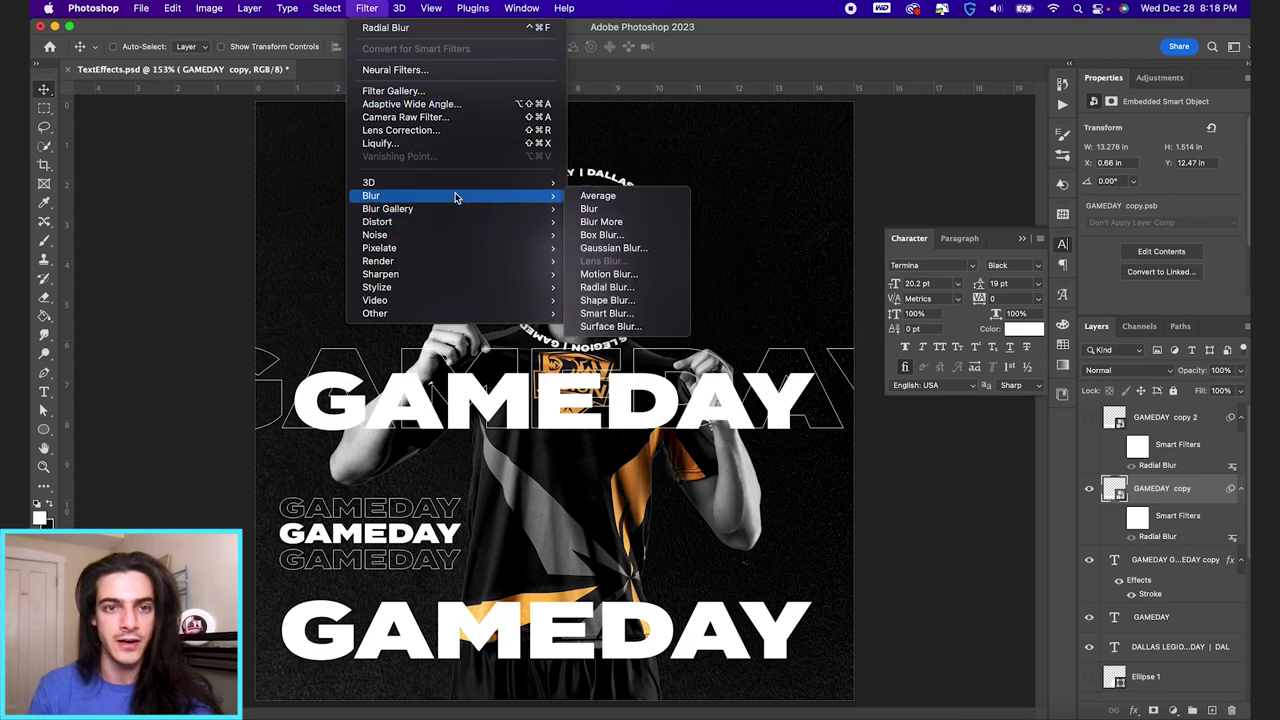
{"action": "left_click", "coordinate": [609, 274]}
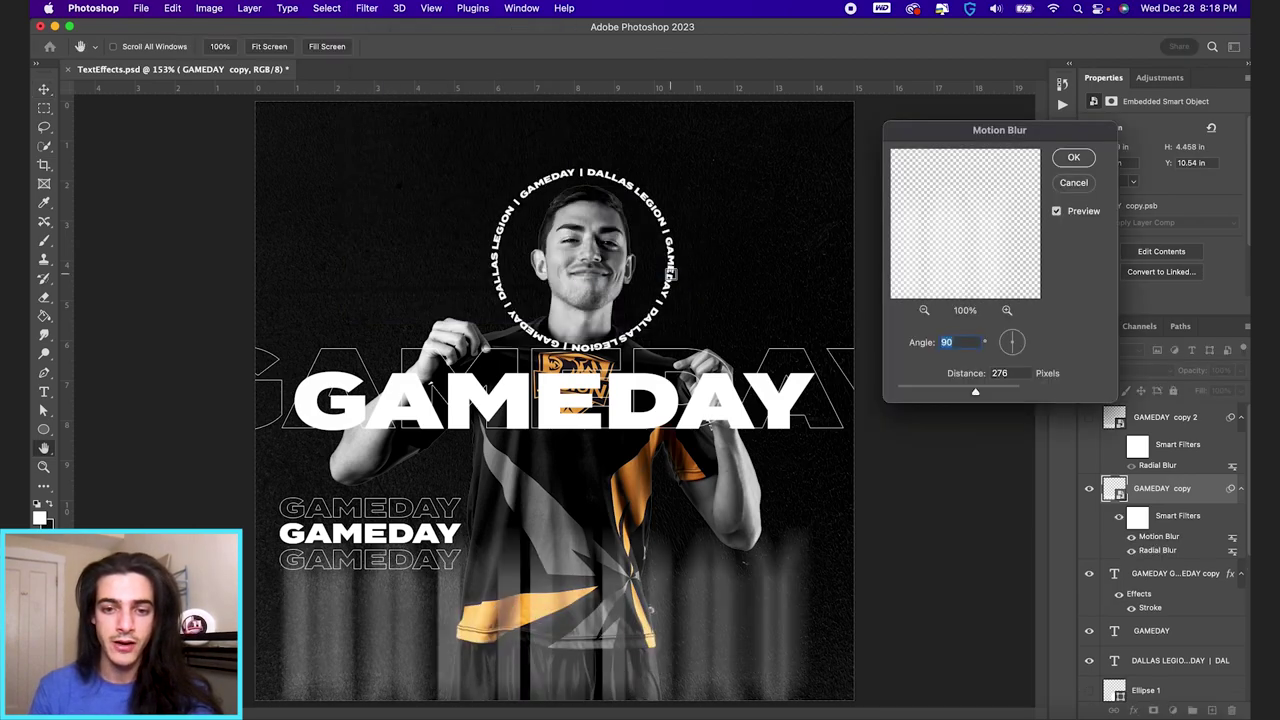
{"action": "left_click_drag", "start_coordinate": [975, 397], "coordinate": [928, 392]}
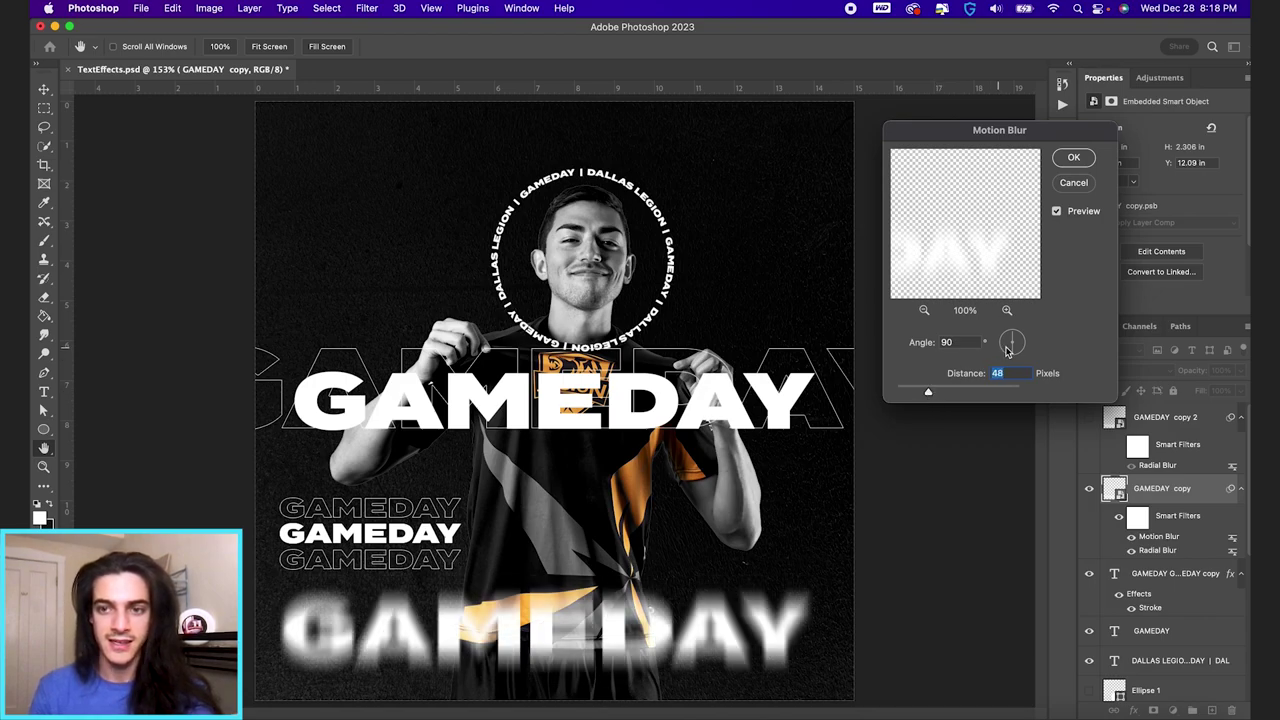
{"action": "left_click_drag", "start_coordinate": [1022, 342], "coordinate": [1025, 344]}
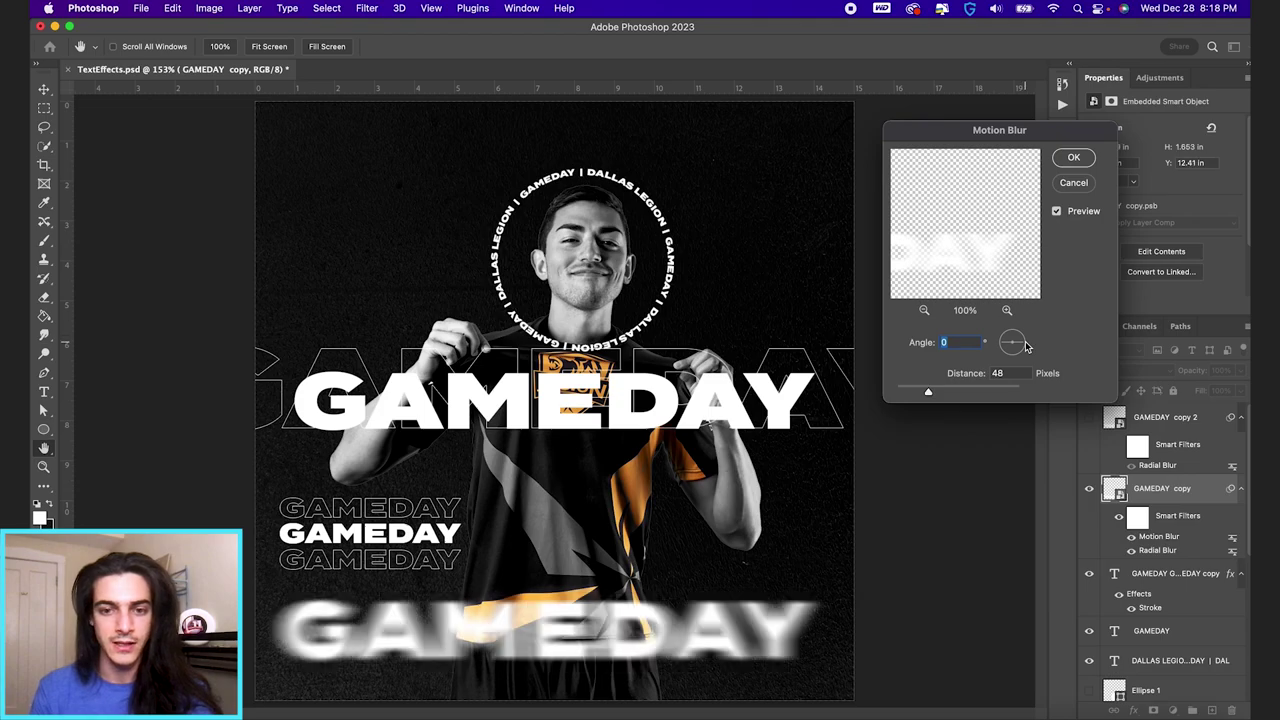
{"action": "left_click_drag", "start_coordinate": [926, 393], "coordinate": [922, 393]}
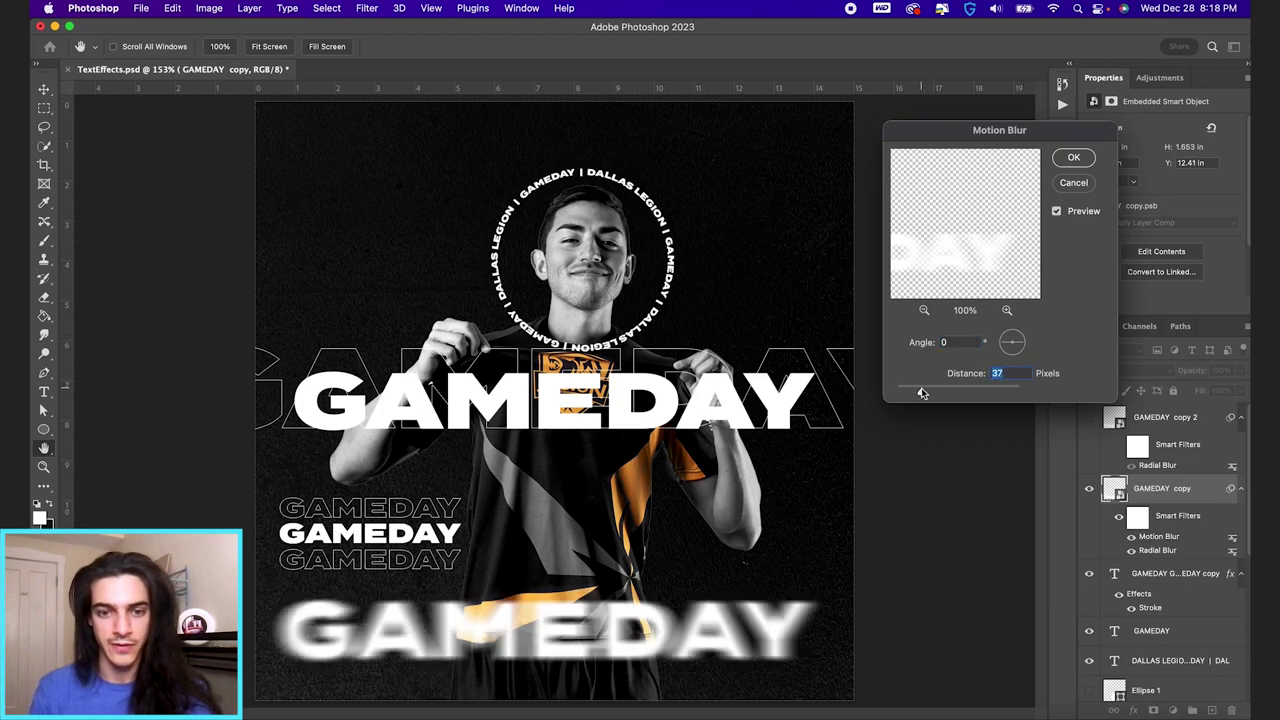
{"action": "key", "text": "Return"}
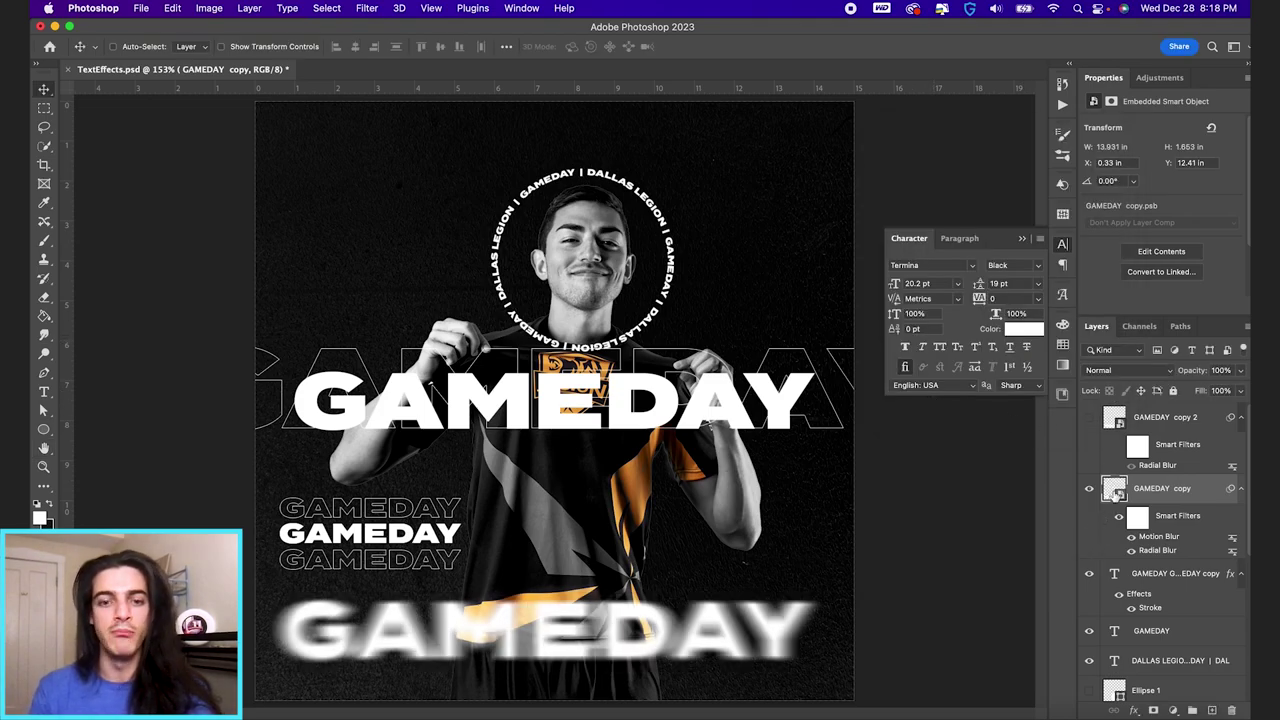
Unhide GAMEDAY copy 2, add a Stroke layer effect, and set its Fill to 0%.
{"action": "left_click", "coordinate": [1089, 419]}
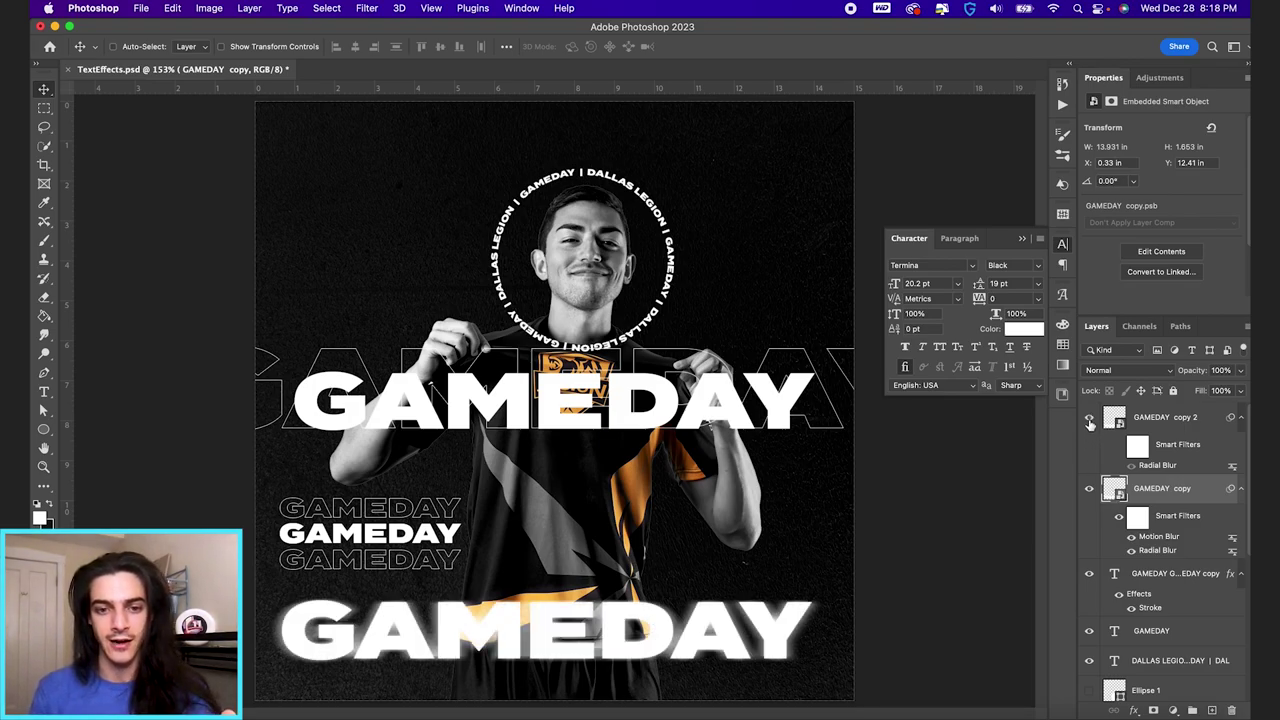
{"action": "left_click", "coordinate": [1120, 424]}
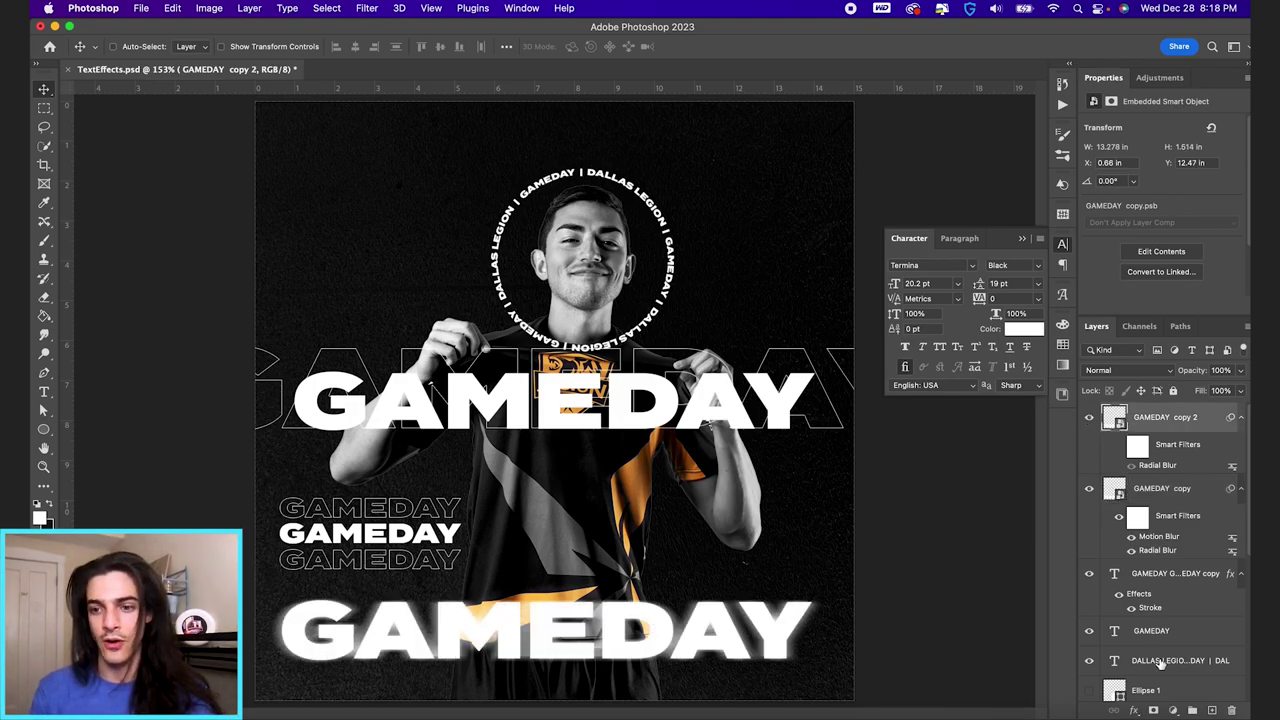
{"action": "left_click", "coordinate": [1134, 710]}
{"action": "left_click", "coordinate": [1150, 557]}
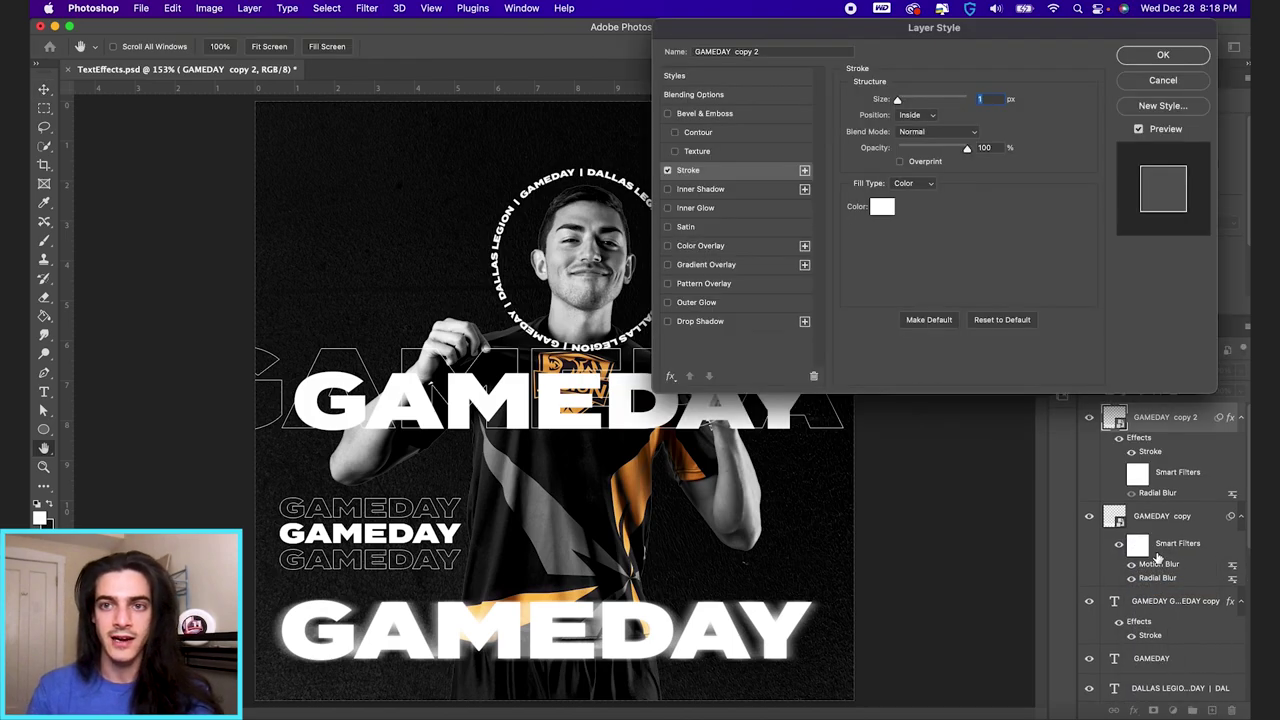
{"action": "key", "text": "Return"}
{"action": "left_click_drag", "start_coordinate": [1203, 396], "coordinate": [1100, 398]}
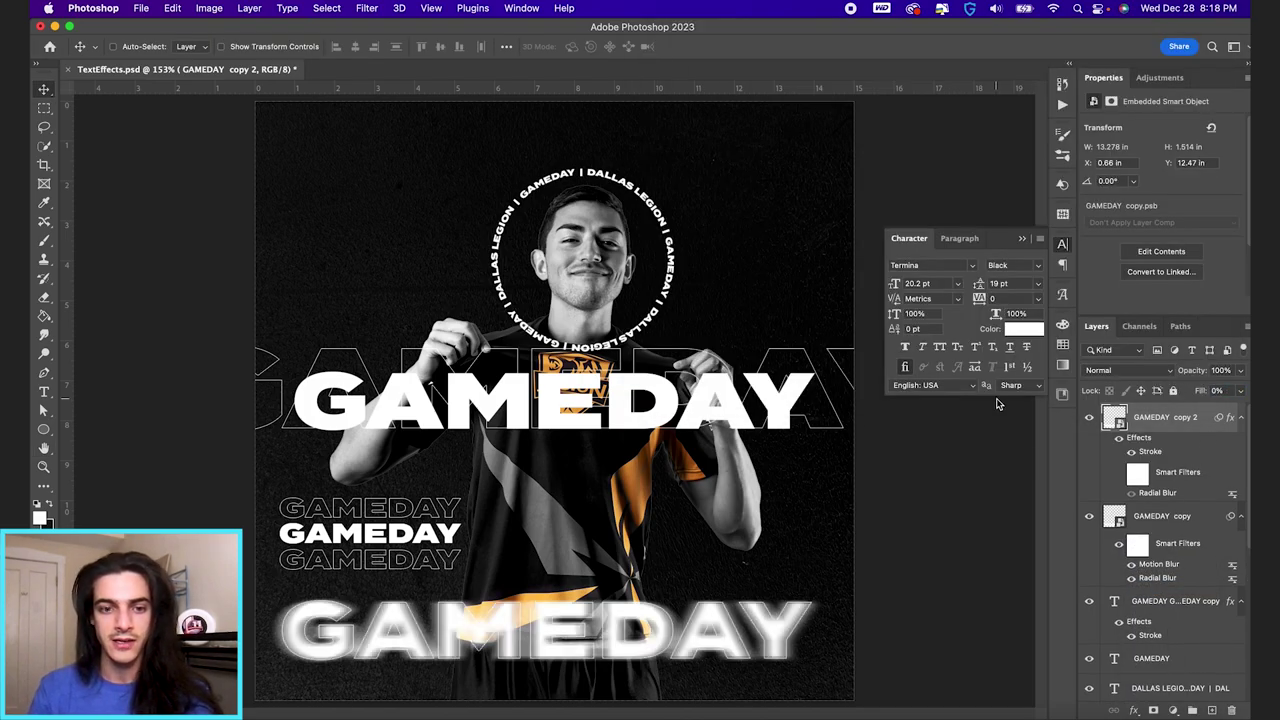